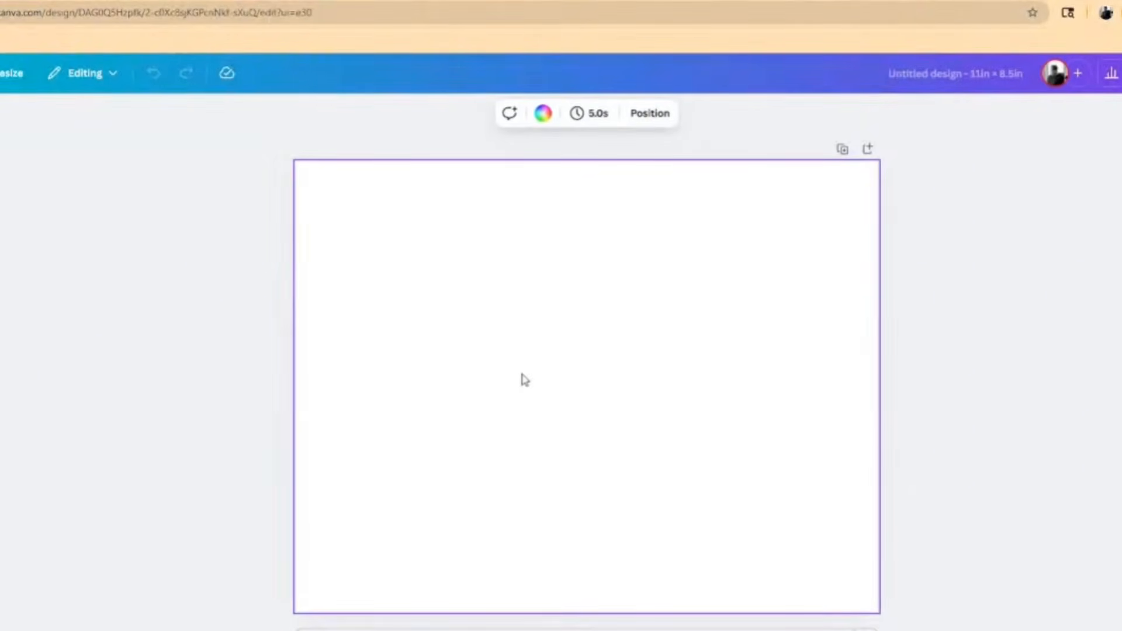
Add a square shape to the blank page, widen it to about 5 in, and centre it horizontally
{"action": "key", "text": "r"}
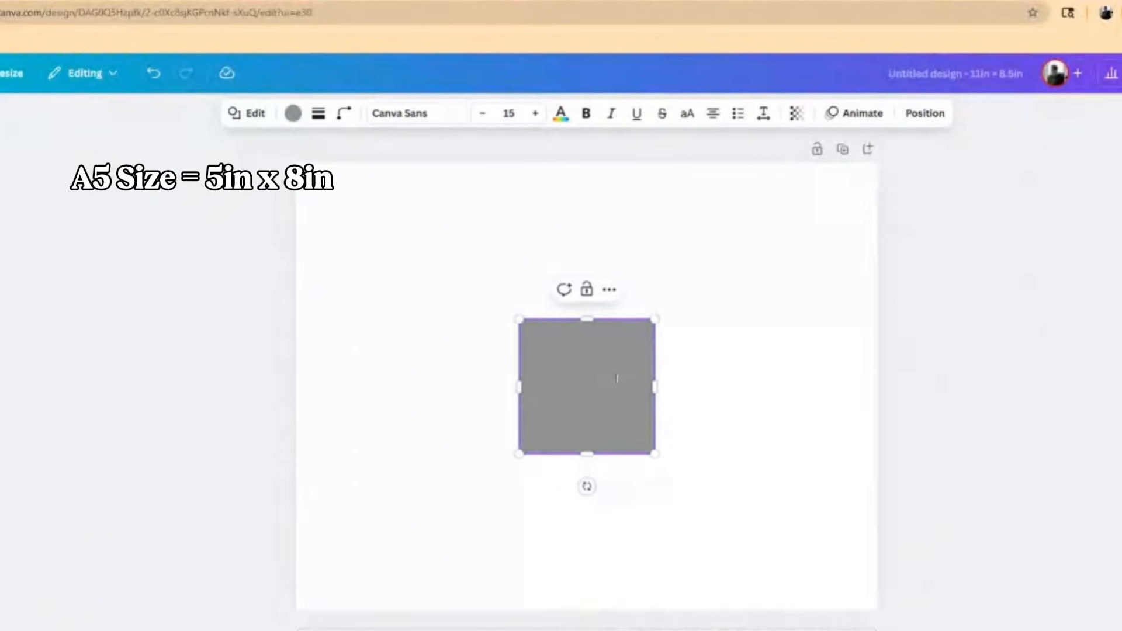
{"action": "left_click_drag", "start_coordinate": [595, 383], "coordinate": [607, 326]}
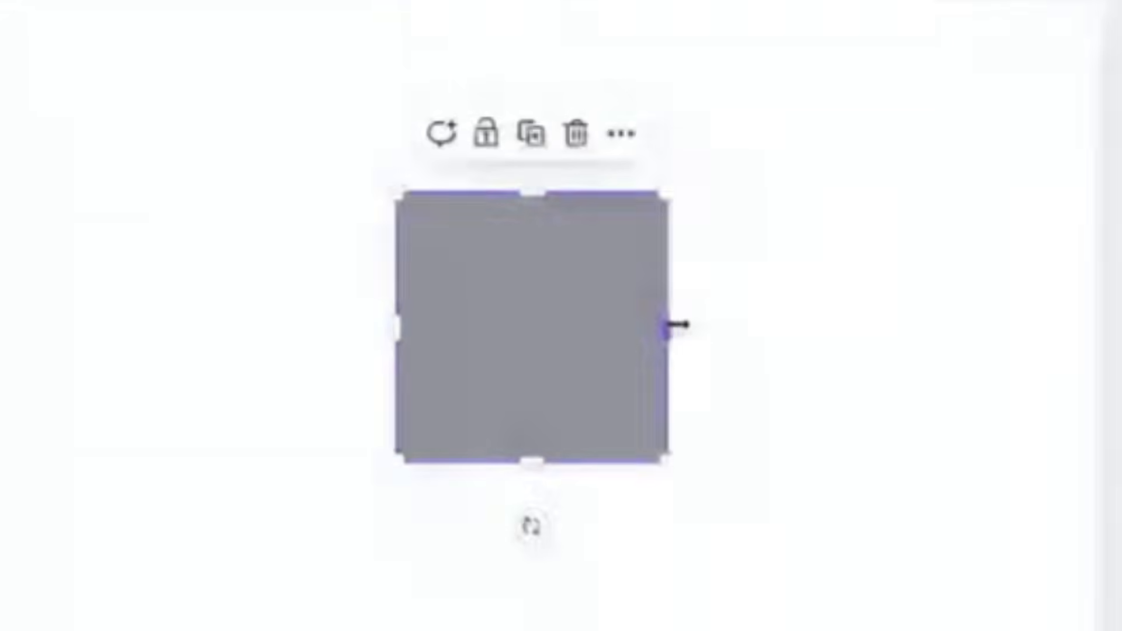
{"action": "left_click_drag", "start_coordinate": [672, 325], "coordinate": [931, 327]}
{"action": "left_click_drag", "start_coordinate": [767, 317], "coordinate": [631, 308]}
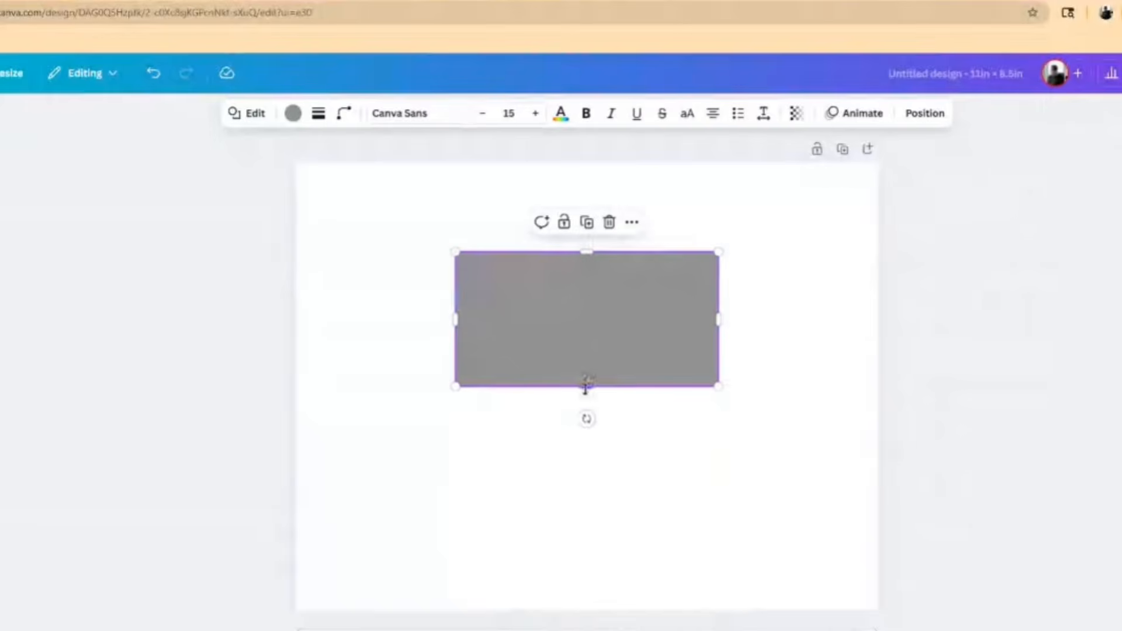
Stretch the grey rectangle to about 8 in high and centre it on the page
{"action": "left_click_drag", "start_coordinate": [586, 386], "coordinate": [587, 590]}
{"action": "left_click_drag", "start_coordinate": [588, 436], "coordinate": [587, 377]}
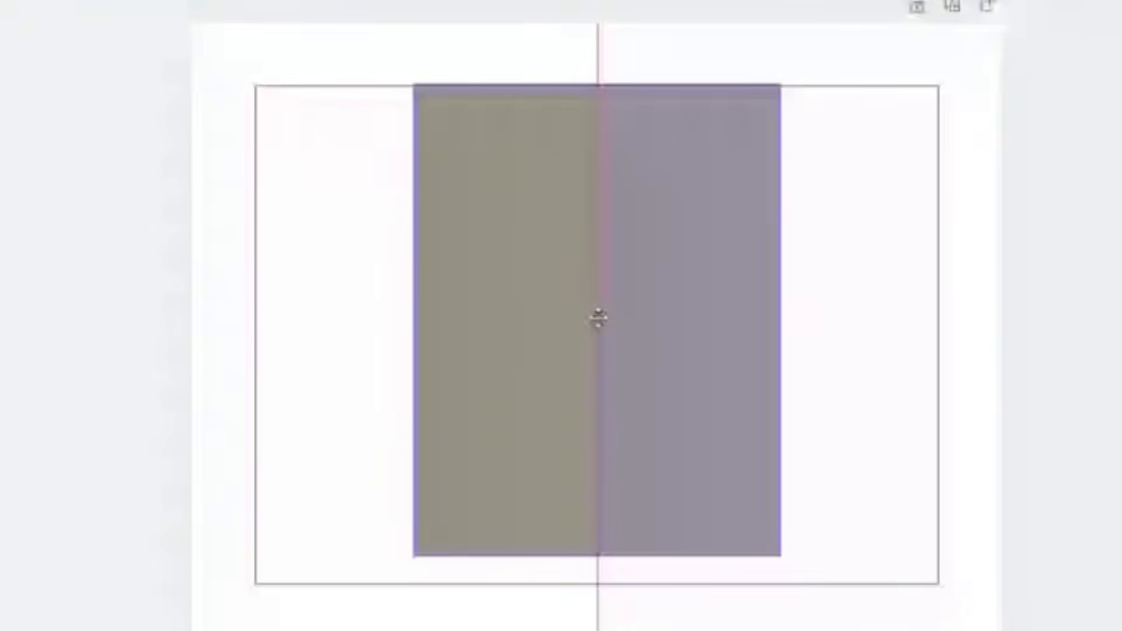
{"action": "left_click_drag", "start_coordinate": [599, 318], "coordinate": [598, 290]}
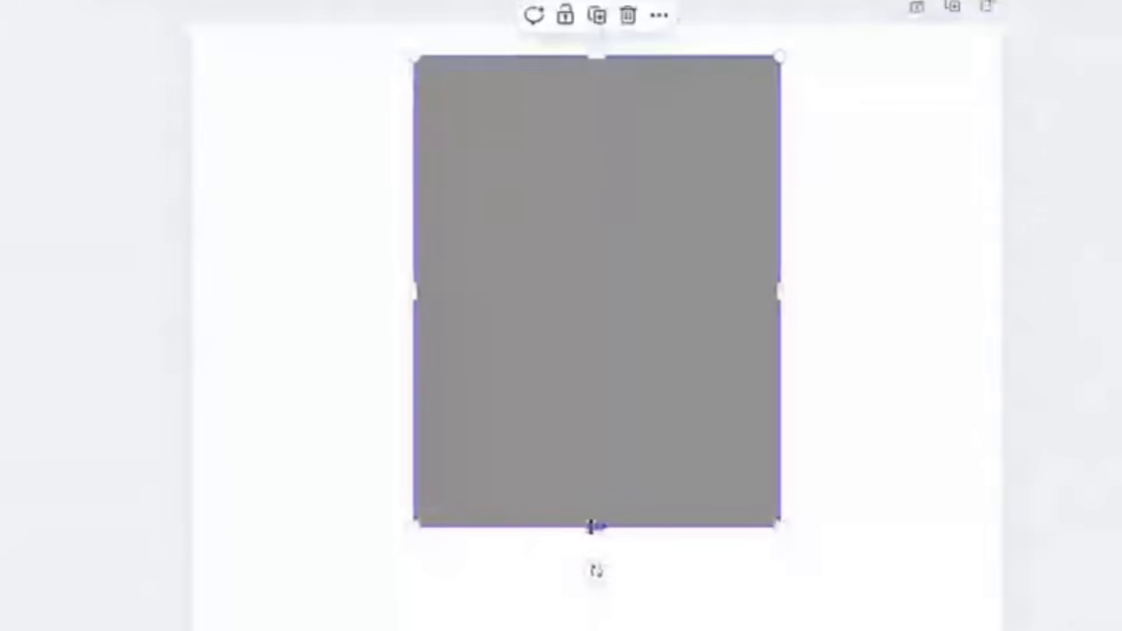
{"action": "mouse_move", "coordinate": [590, 526]}
{"action": "left_mouse_down"}
{"action": "mouse_move", "coordinate": [597, 628]}
{"action": "mouse_move", "coordinate": [593, 521]}
{"action": "left_mouse_up"}
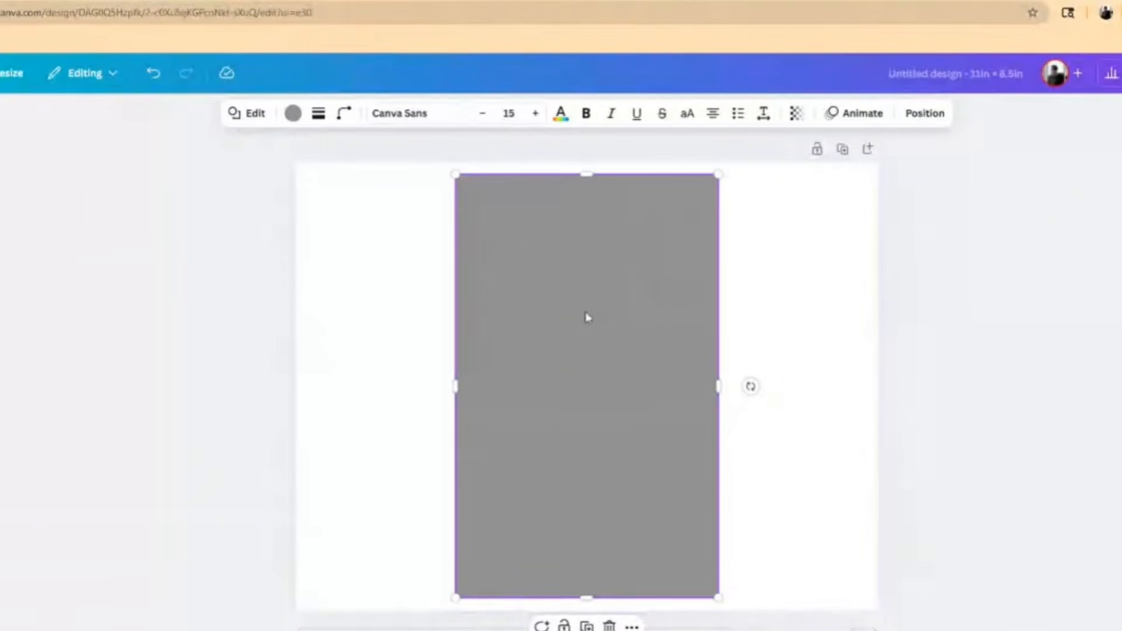
{"action": "double_click", "coordinate": [577, 281]}
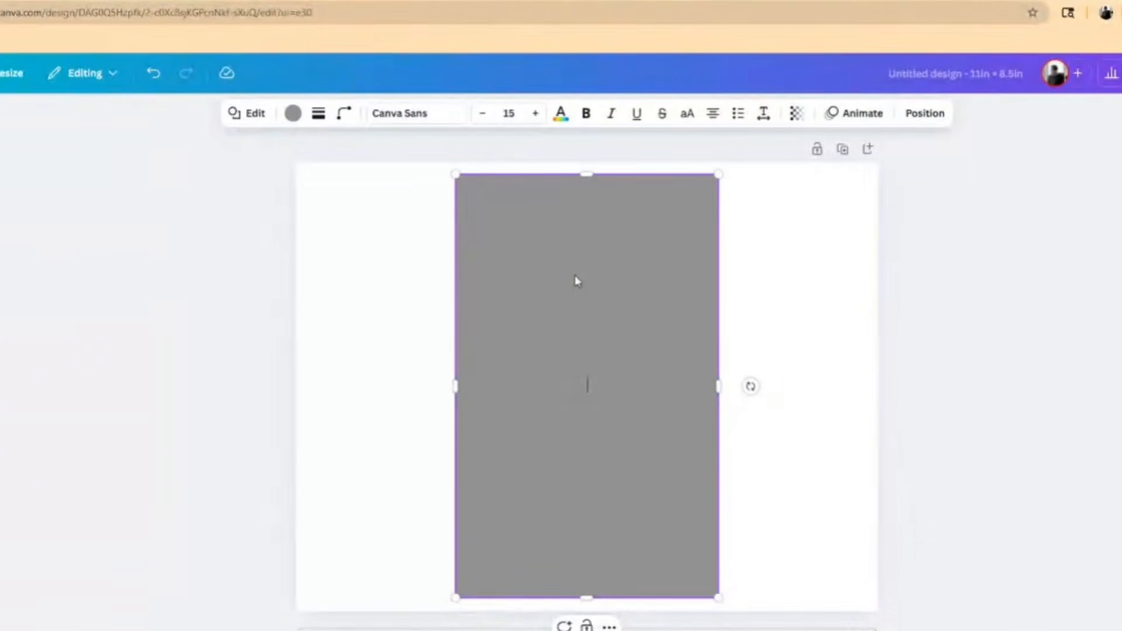
{"action": "left_click", "coordinate": [293, 114]}
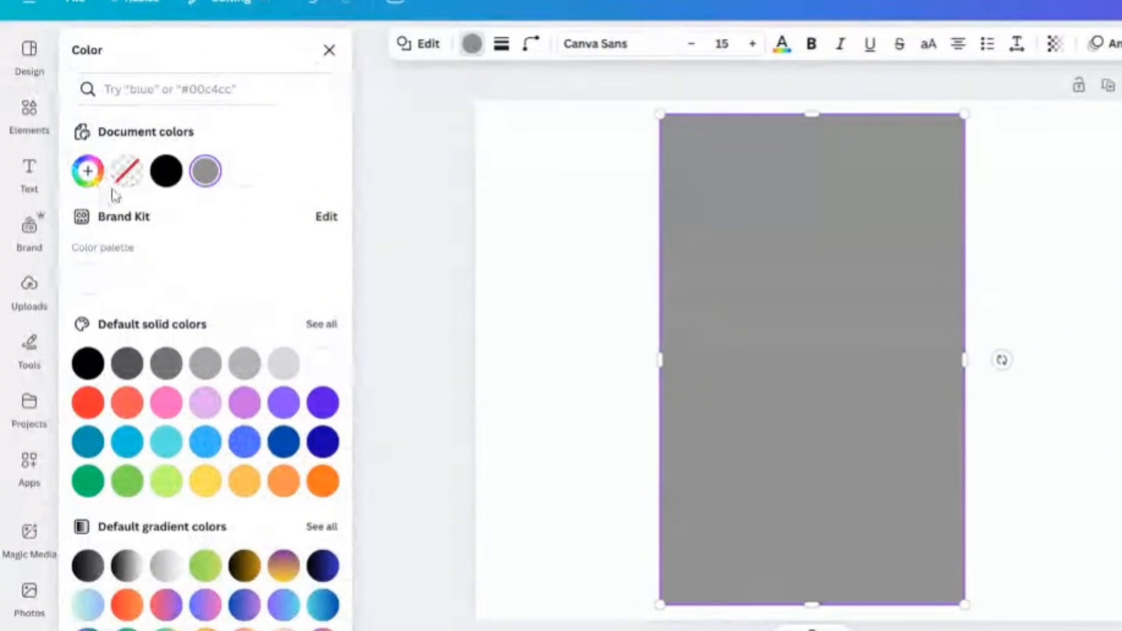
{"action": "left_click", "coordinate": [596, 333]}
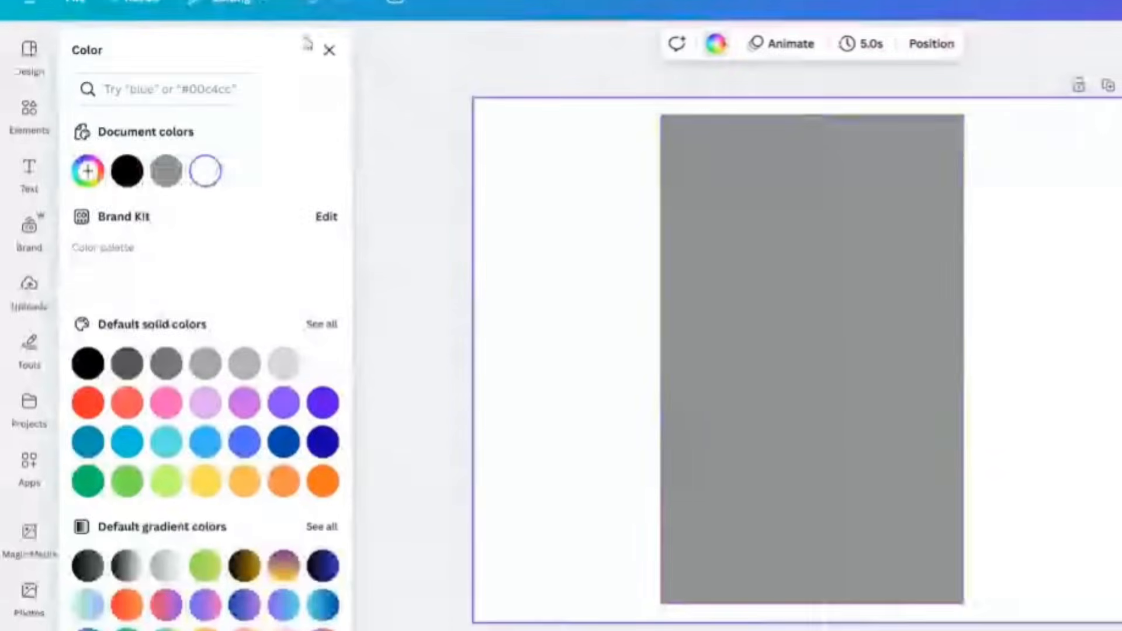
{"action": "left_click", "coordinate": [329, 50]}
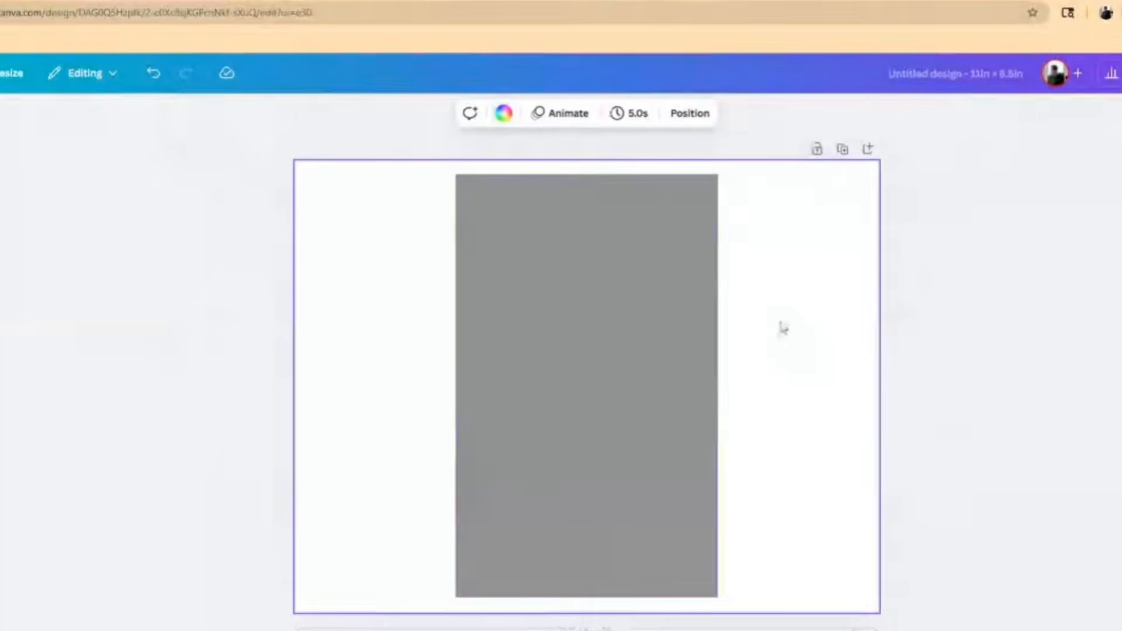
Add a second blank page to the design and open the stock photo library
{"action": "left_click", "coordinate": [867, 150]}
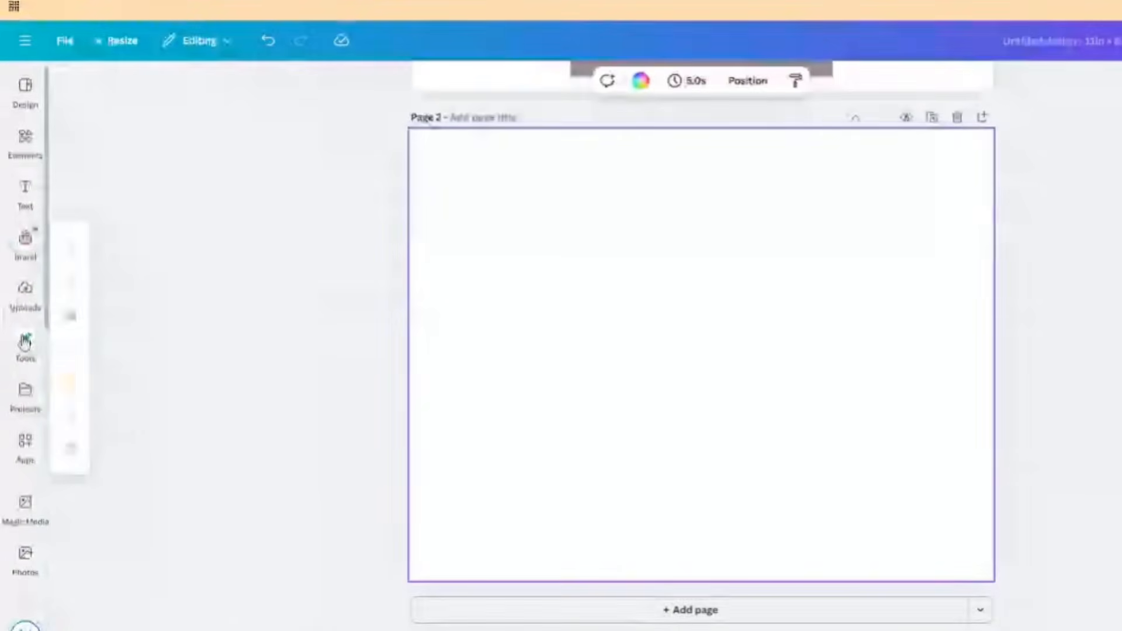
{"action": "scroll", "coordinate": [19, 404], "scroll_direction": "down", "scroll_amount": 2}
{"action": "mouse_move", "coordinate": [15, 426]}
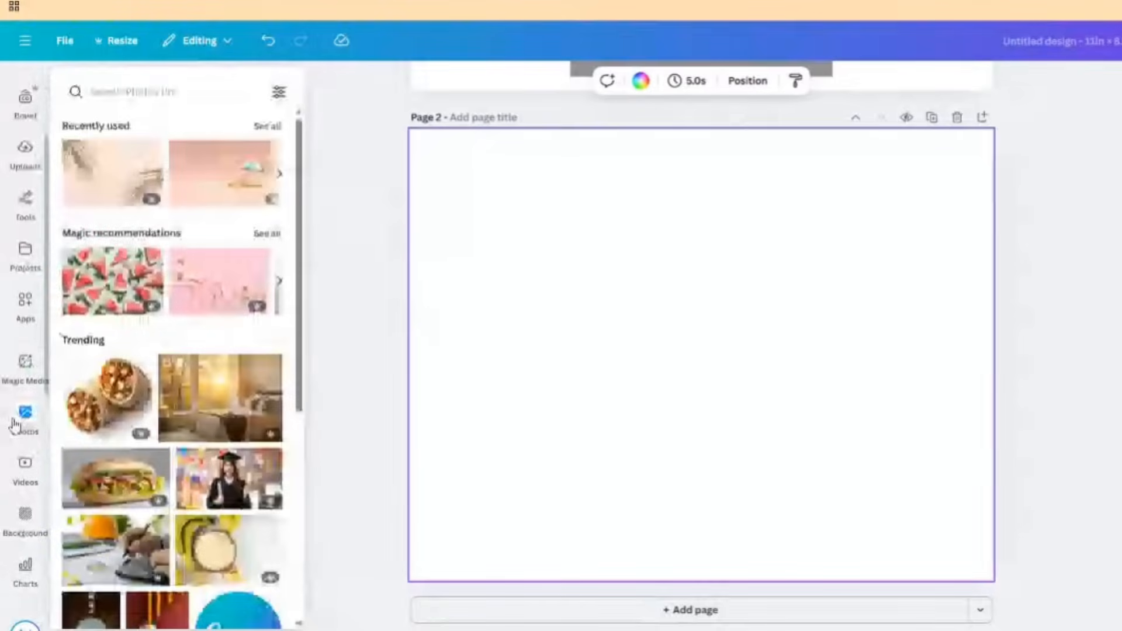
{"action": "left_click", "coordinate": [23, 301]}
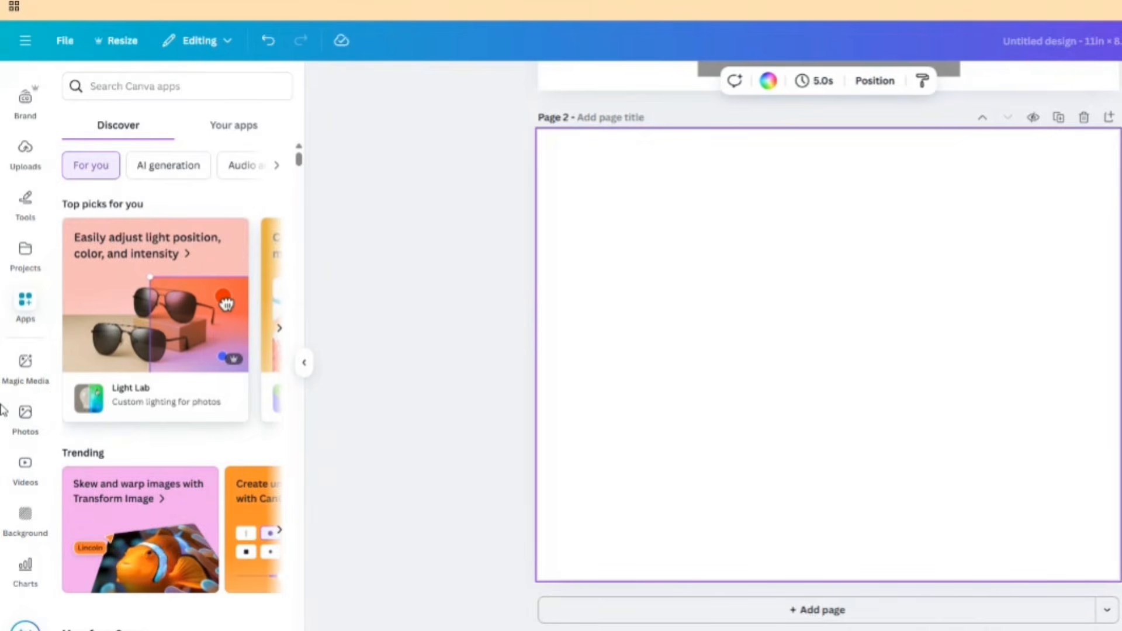
{"action": "left_click", "coordinate": [26, 413]}
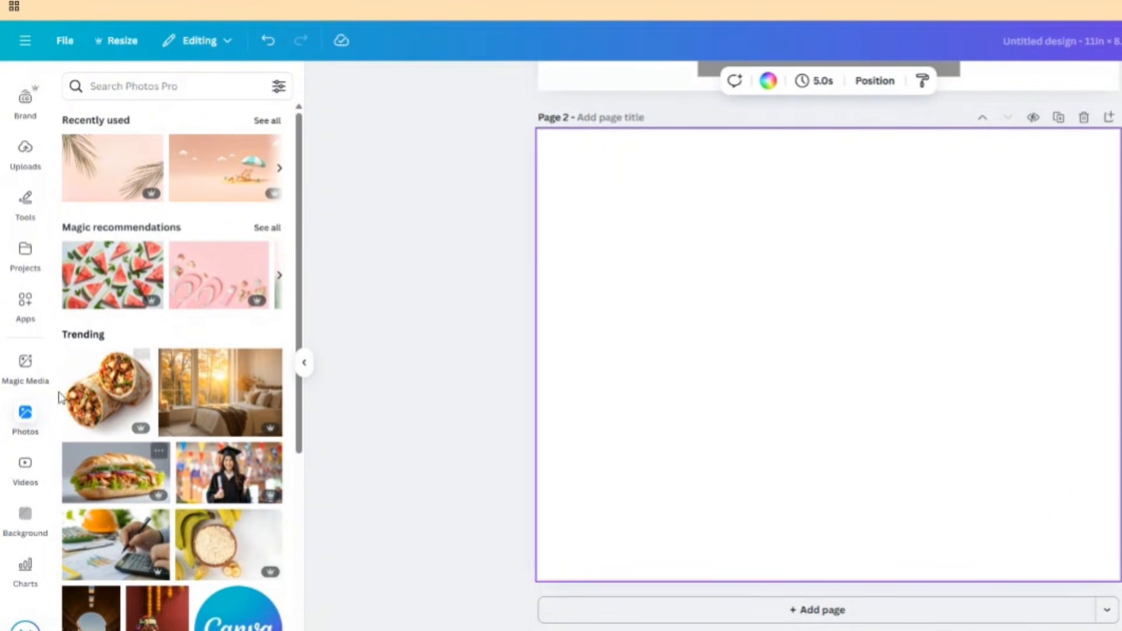
Add the autumn bedroom and sandwich photos to page 2, shrink both to thumbnails, and place the sandwich beside the bedroom
{"action": "left_click", "coordinate": [210, 410]}
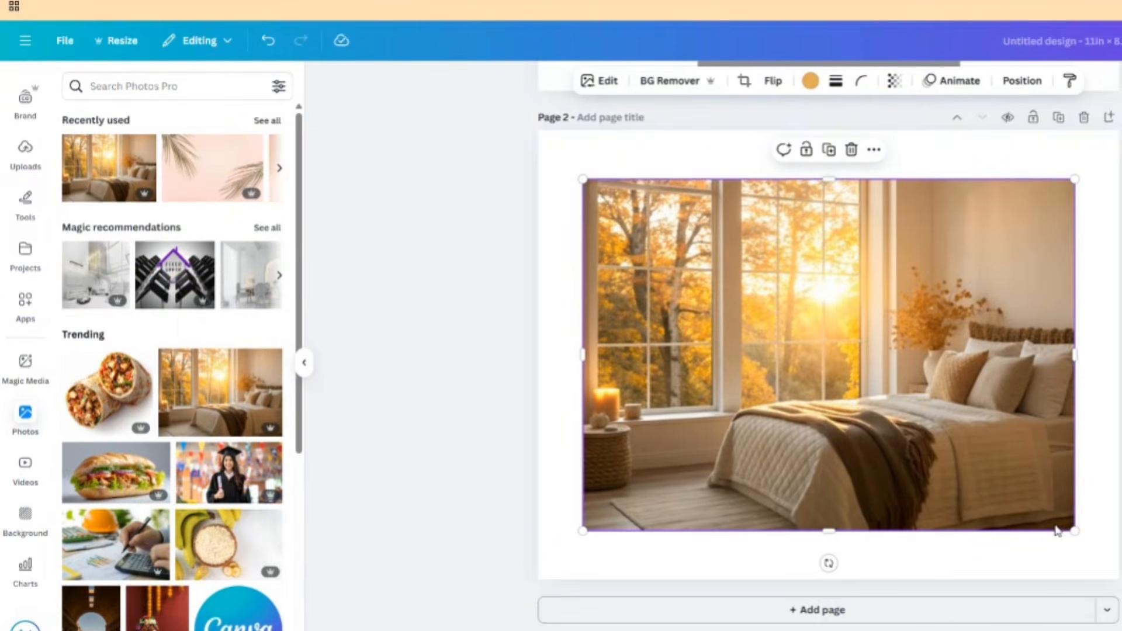
{"action": "left_click_drag", "start_coordinate": [1072, 529], "coordinate": [704, 265]}
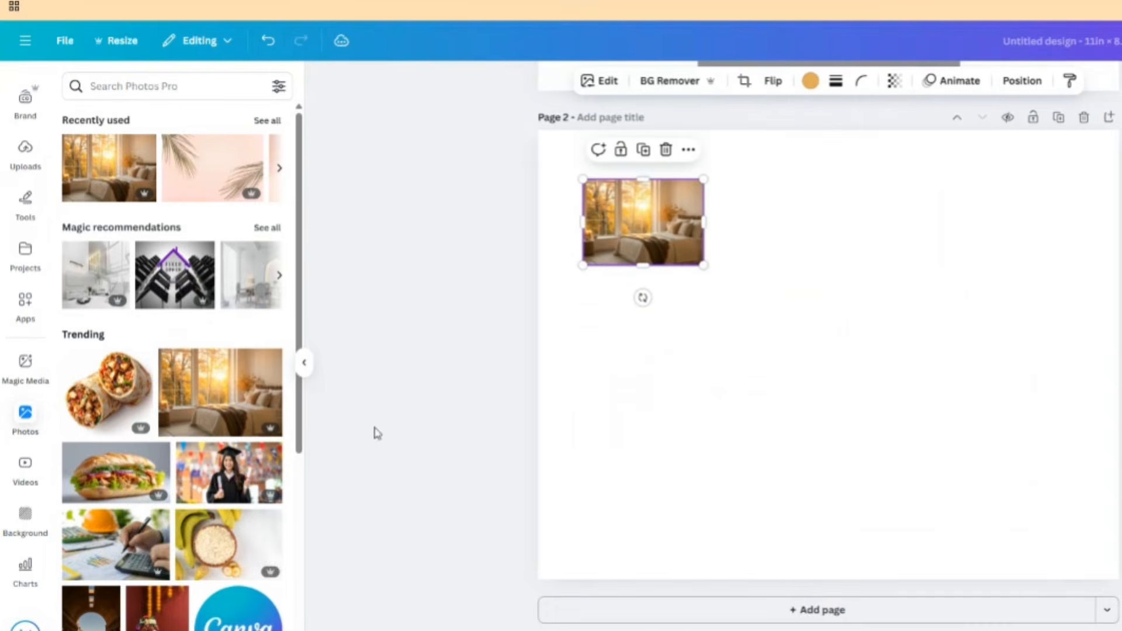
{"action": "left_click", "coordinate": [115, 493]}
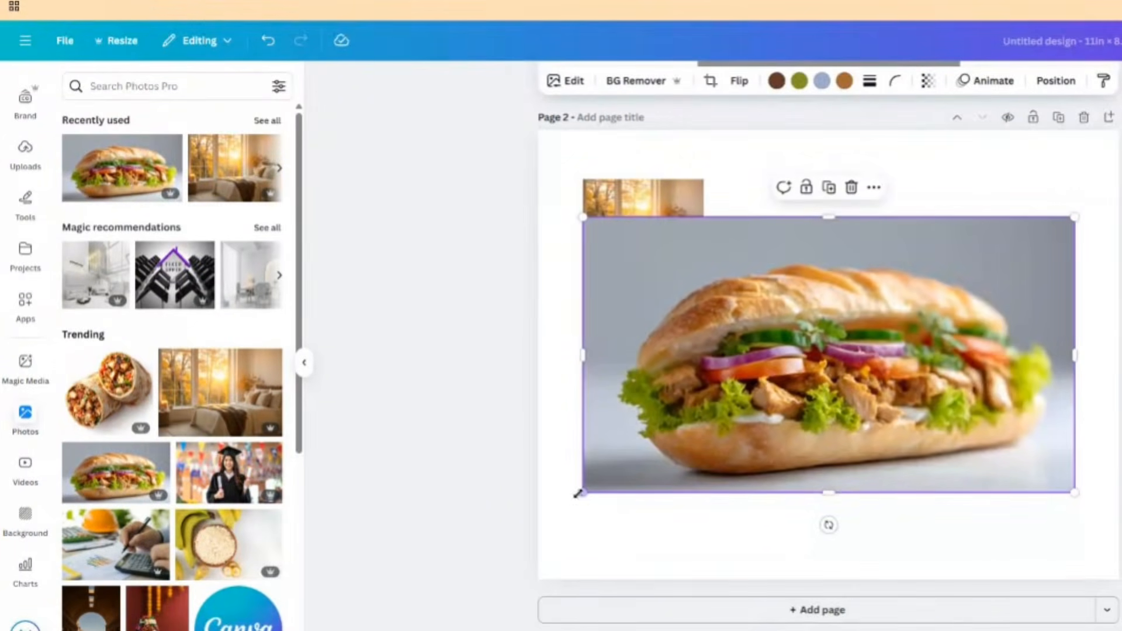
{"action": "left_click_drag", "start_coordinate": [582, 490], "coordinate": [946, 286]}
{"action": "left_click_drag", "start_coordinate": [994, 257], "coordinate": [754, 257]}
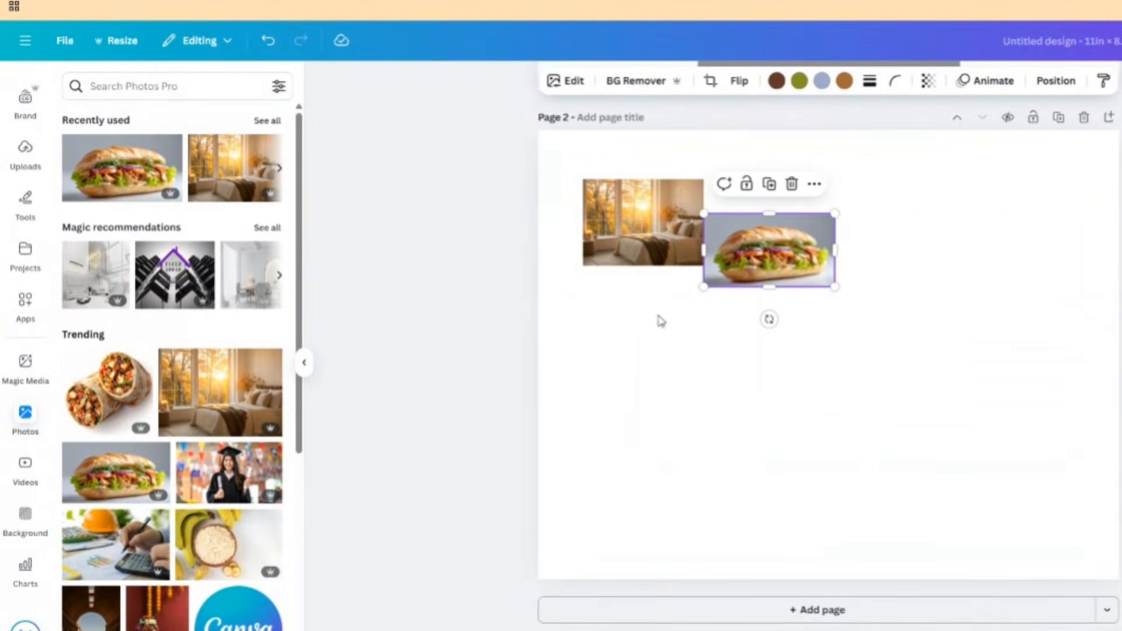
Add the marigold flower tower photo, shrink it to a thumbnail, and place it below the bedroom photo
{"action": "scroll", "coordinate": [252, 407], "scroll_direction": "down", "scroll_amount": 3}
{"action": "left_click", "coordinate": [158, 488]}
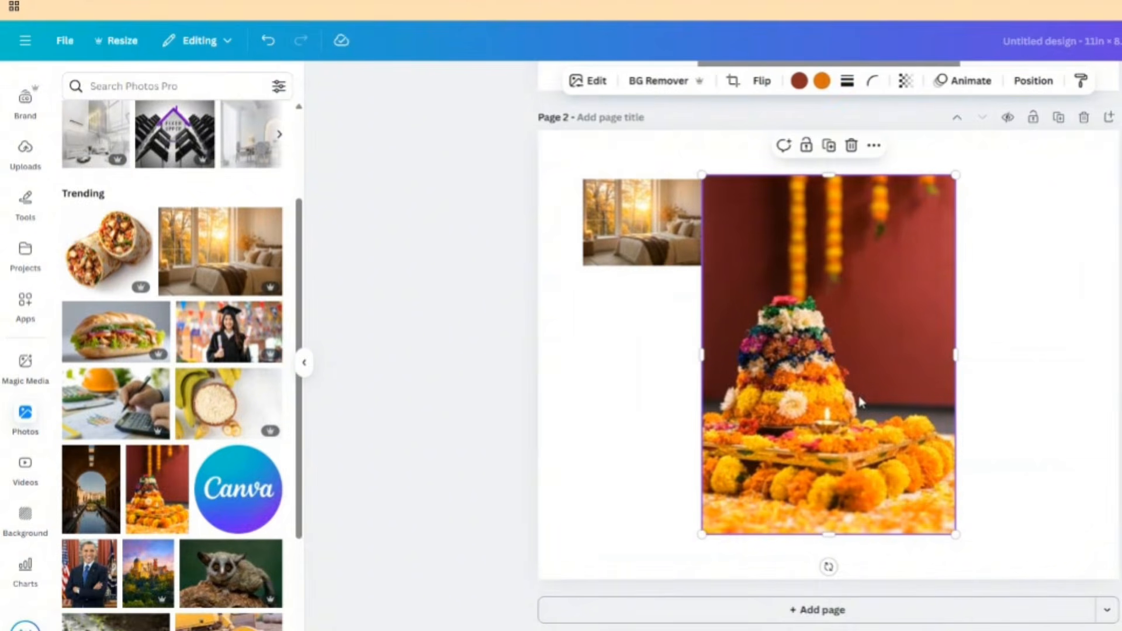
{"action": "left_click_drag", "start_coordinate": [954, 532], "coordinate": [821, 309]}
{"action": "left_click_drag", "start_coordinate": [764, 239], "coordinate": [648, 358]}
Add the ravioli plate photo and shrink it to a thumbnail near the page's upper right corner
{"action": "scroll", "coordinate": [243, 506], "scroll_direction": "down", "scroll_amount": 4}
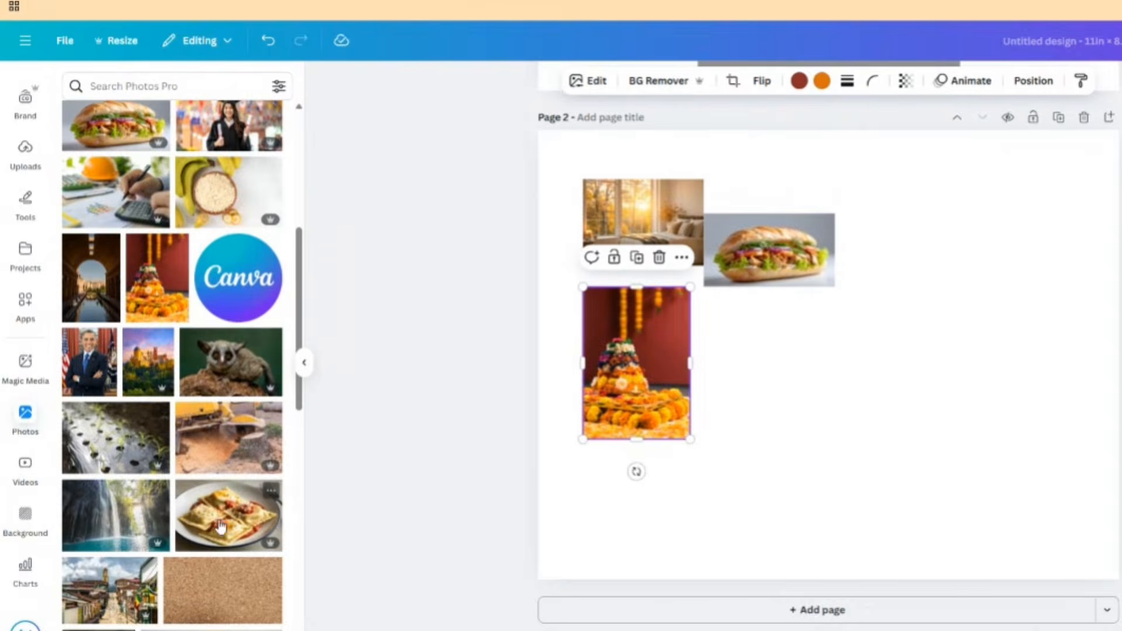
{"action": "left_click", "coordinate": [221, 525]}
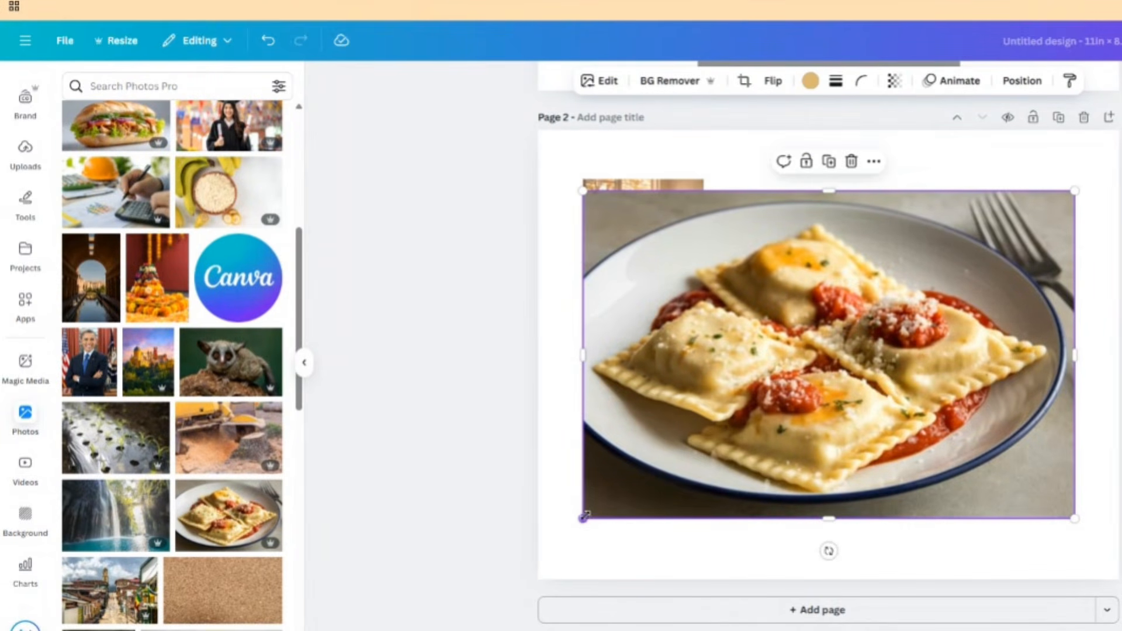
{"action": "left_click_drag", "start_coordinate": [583, 516], "coordinate": [941, 271]}
Add the tiramisu photo, shrink it to a thumbnail, and place it below the sandwich photo
{"action": "scroll", "coordinate": [171, 342], "scroll_direction": "down", "scroll_amount": 8}
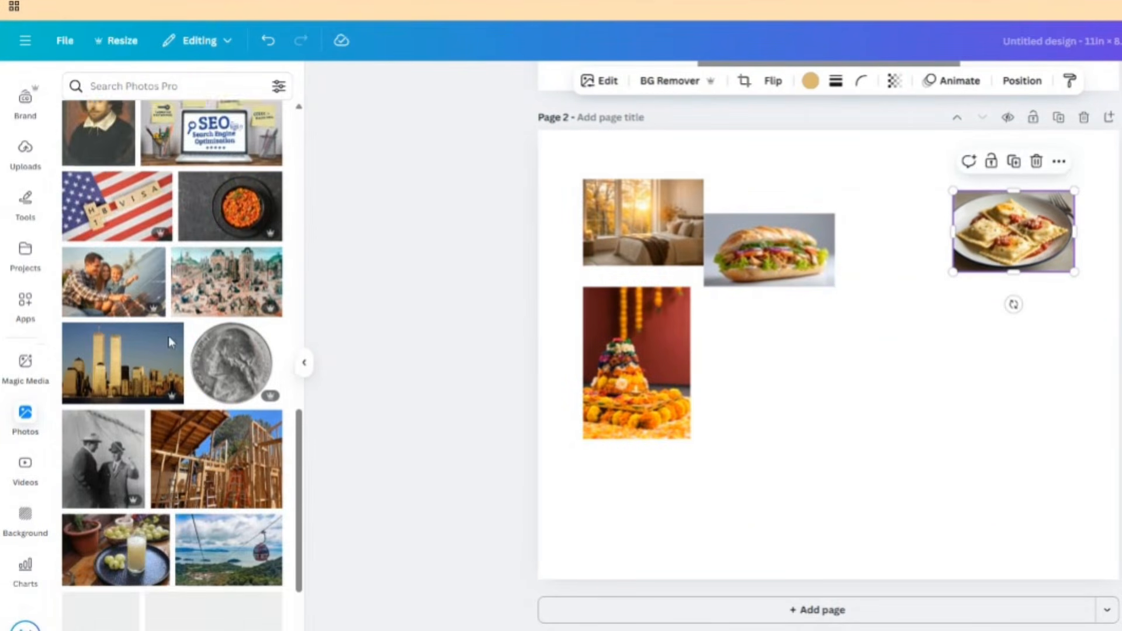
{"action": "scroll", "coordinate": [171, 342], "scroll_direction": "down", "scroll_amount": 6}
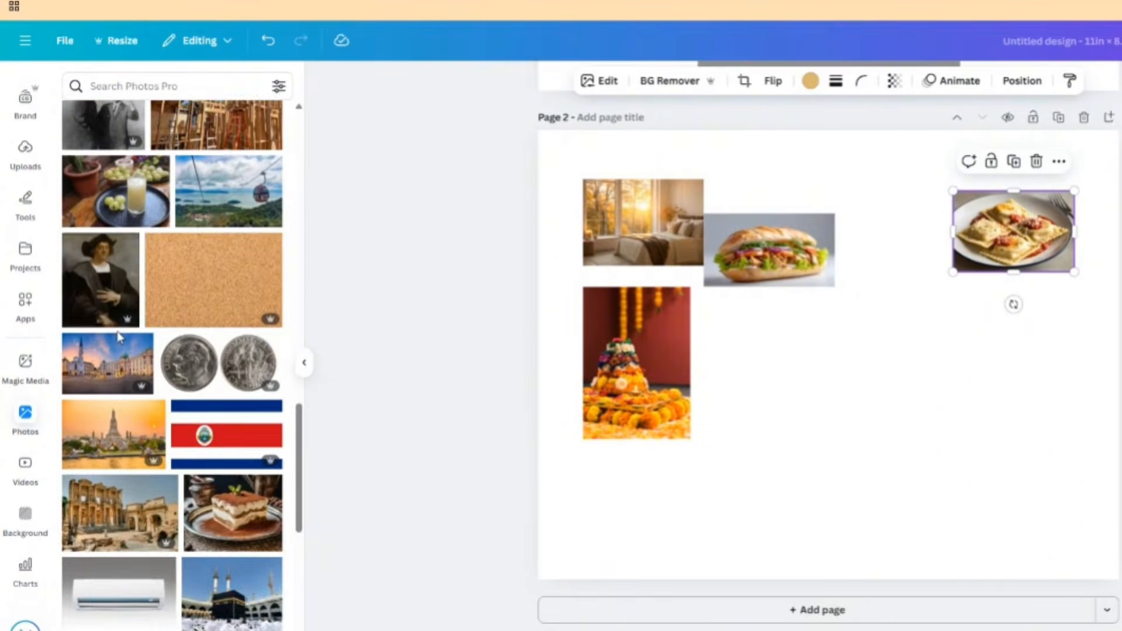
{"action": "scroll", "coordinate": [120, 338], "scroll_direction": "down", "scroll_amount": 4}
{"action": "left_click", "coordinate": [221, 320]}
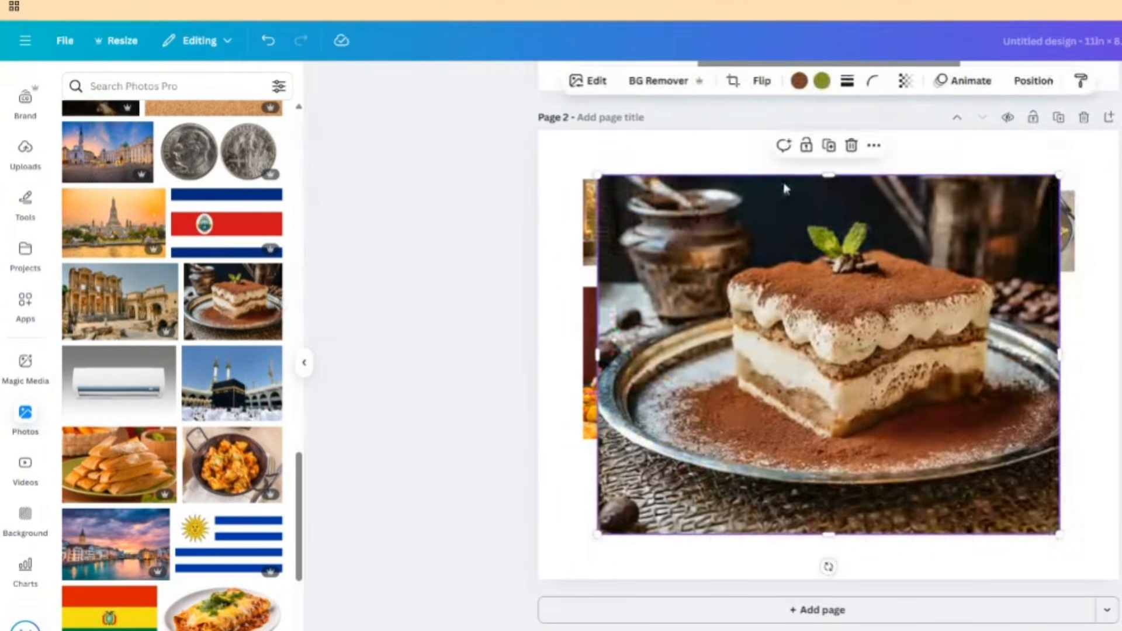
{"action": "left_click_drag", "start_coordinate": [1059, 175], "coordinate": [704, 451]}
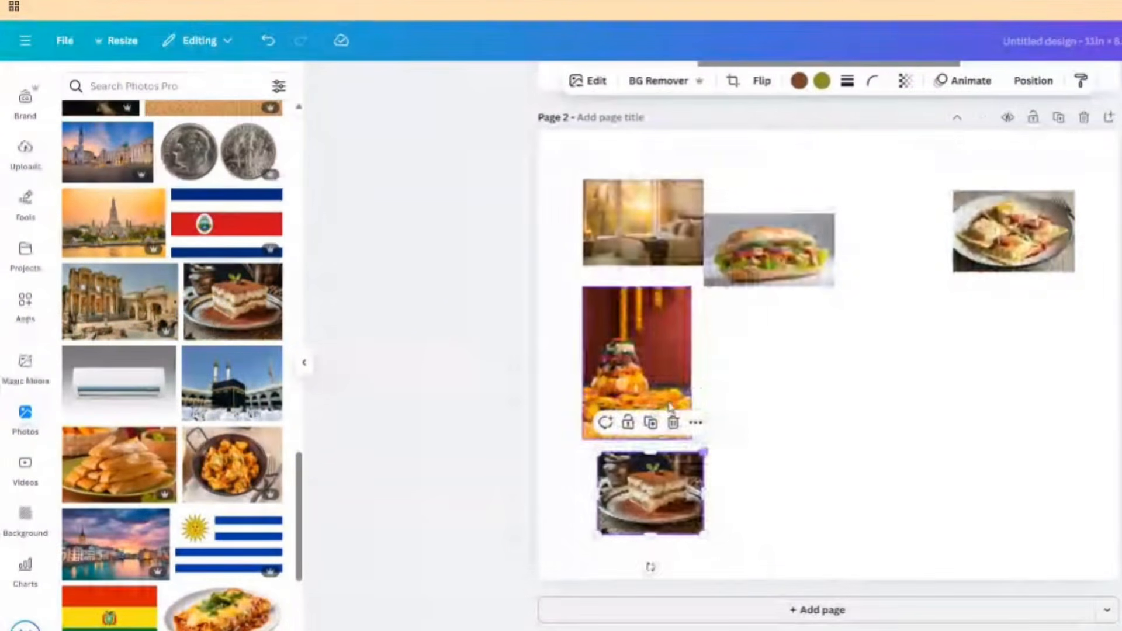
{"action": "left_click_drag", "start_coordinate": [654, 491], "coordinate": [785, 352]}
Show all the Magic recommendations photos, add the pink and white sweets photo, and shrink it below the flower tower
{"action": "scroll", "coordinate": [201, 375], "scroll_direction": "down", "scroll_amount": 5}
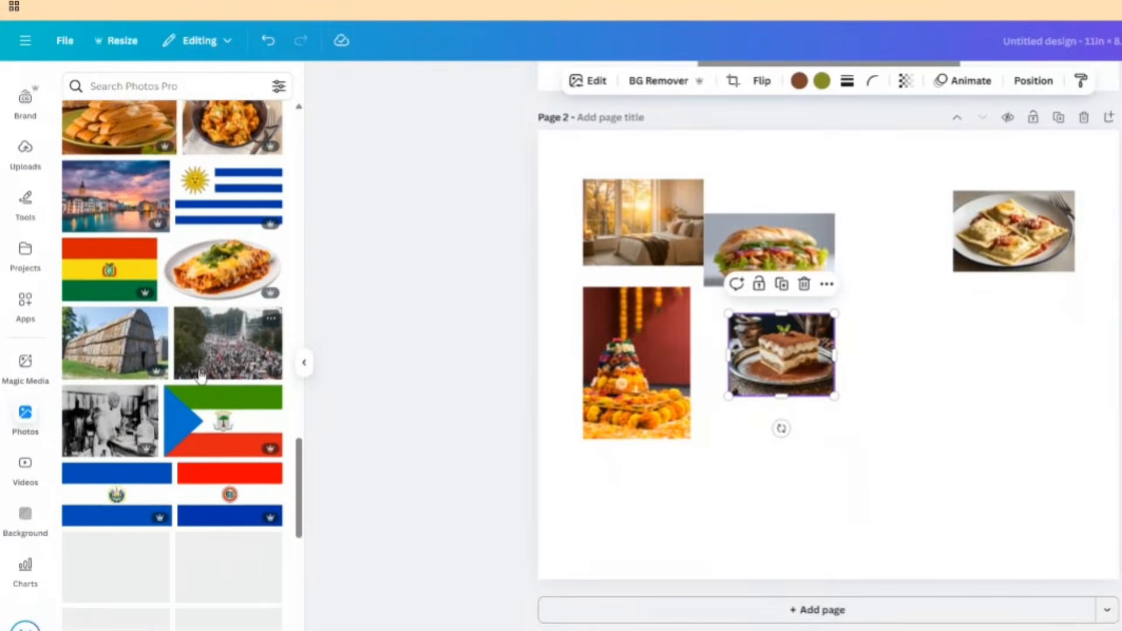
{"action": "scroll", "coordinate": [200, 375], "scroll_direction": "up", "scroll_amount": 10}
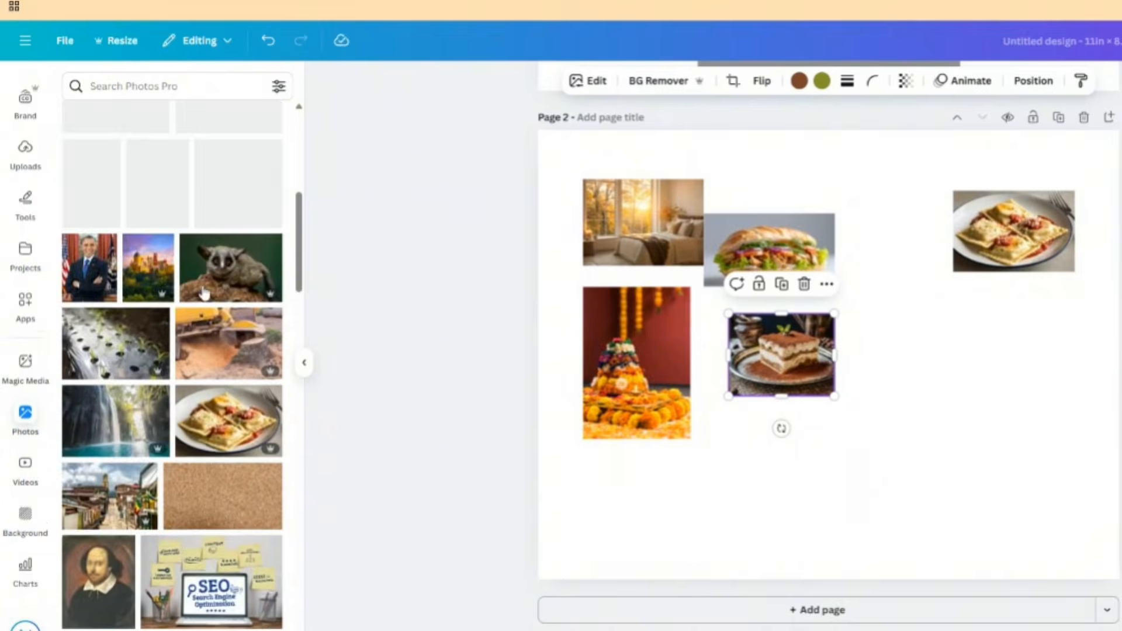
{"action": "scroll", "coordinate": [204, 292], "scroll_direction": "up", "scroll_amount": 5}
{"action": "left_click", "coordinate": [261, 222]}
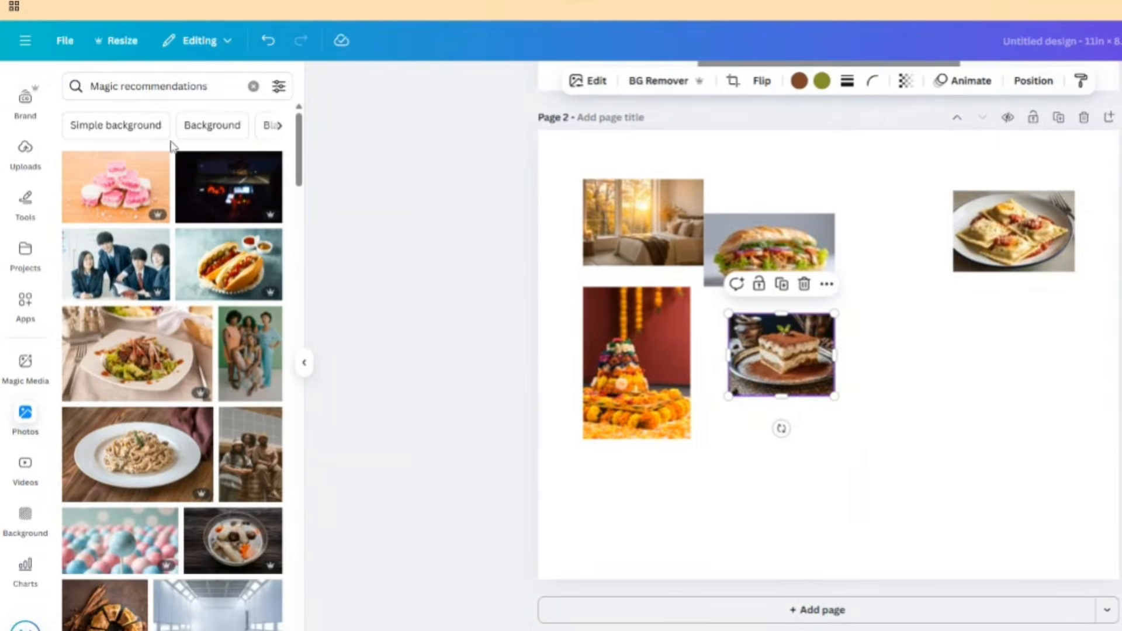
{"action": "left_click", "coordinate": [126, 212]}
{"action": "left_click_drag", "start_coordinate": [1061, 194], "coordinate": [710, 433]}
Add the four-person group and polka-dot cake pop photos as thumbnails, moving the cake pop beside the tiramisu
{"action": "left_click", "coordinate": [226, 320]}
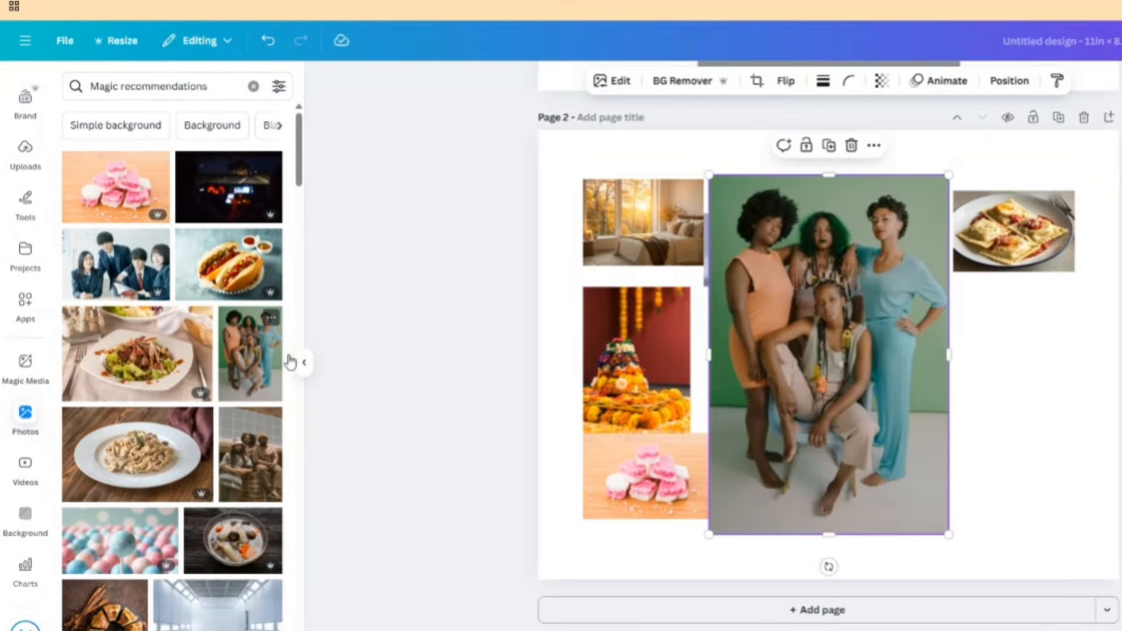
{"action": "left_click_drag", "start_coordinate": [947, 176], "coordinate": [758, 370]}
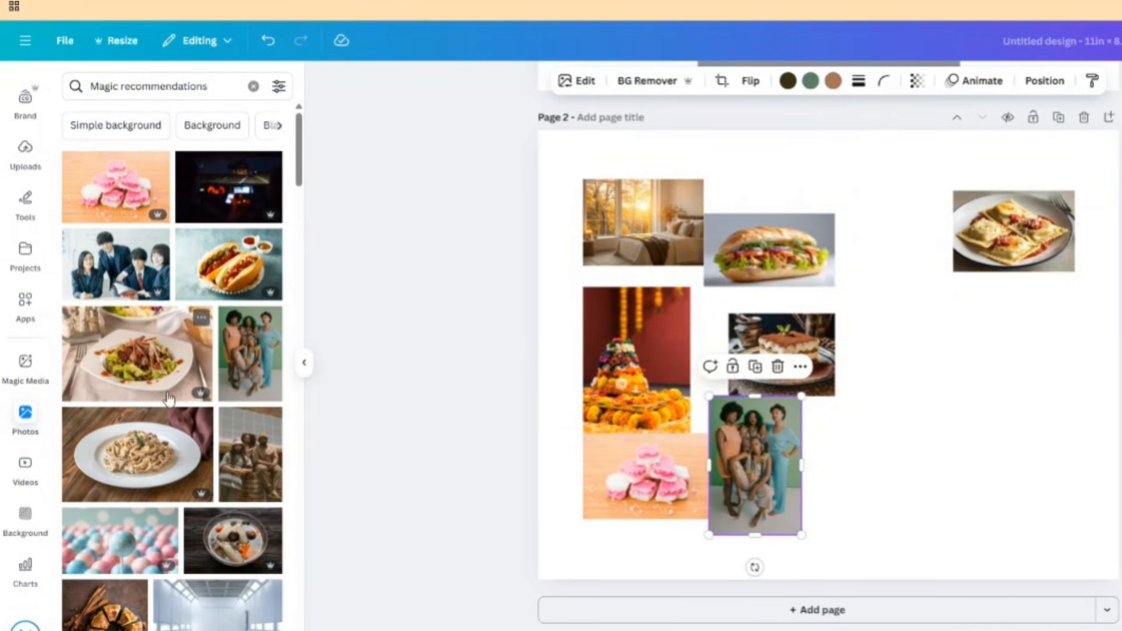
{"action": "left_click", "coordinate": [119, 541]}
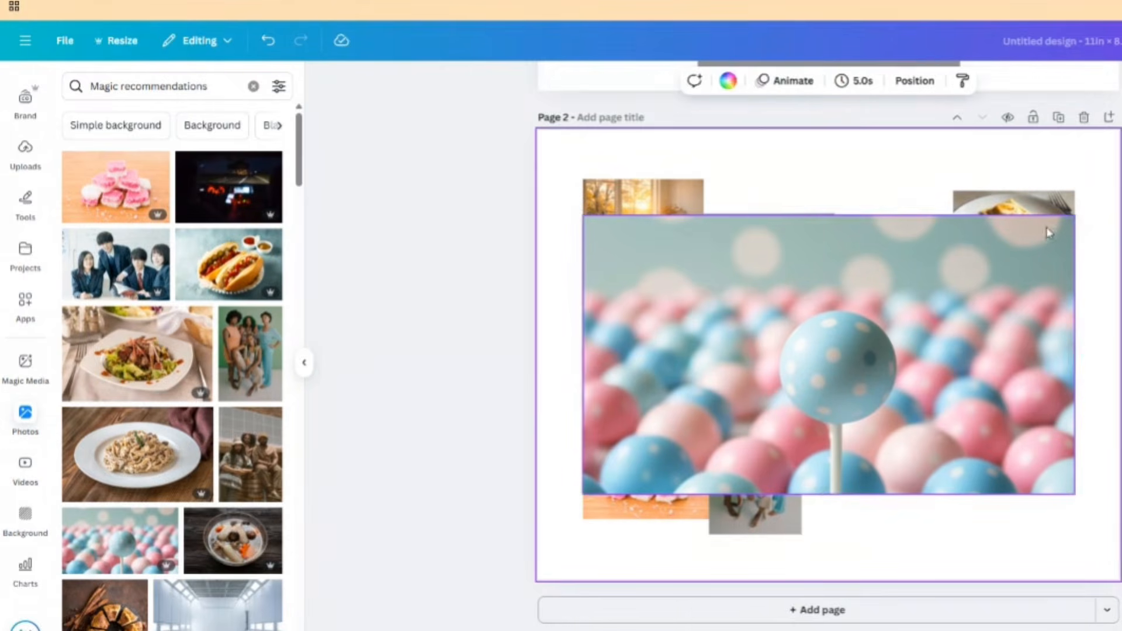
{"action": "left_click_drag", "start_coordinate": [1075, 216], "coordinate": [719, 416]}
{"action": "left_click_drag", "start_coordinate": [666, 441], "coordinate": [955, 338]}
Add the diagonal yellow and orange background photo and shrink it to a thumbnail over the sweets photo
{"action": "scroll", "coordinate": [222, 439], "scroll_direction": "down", "scroll_amount": 5}
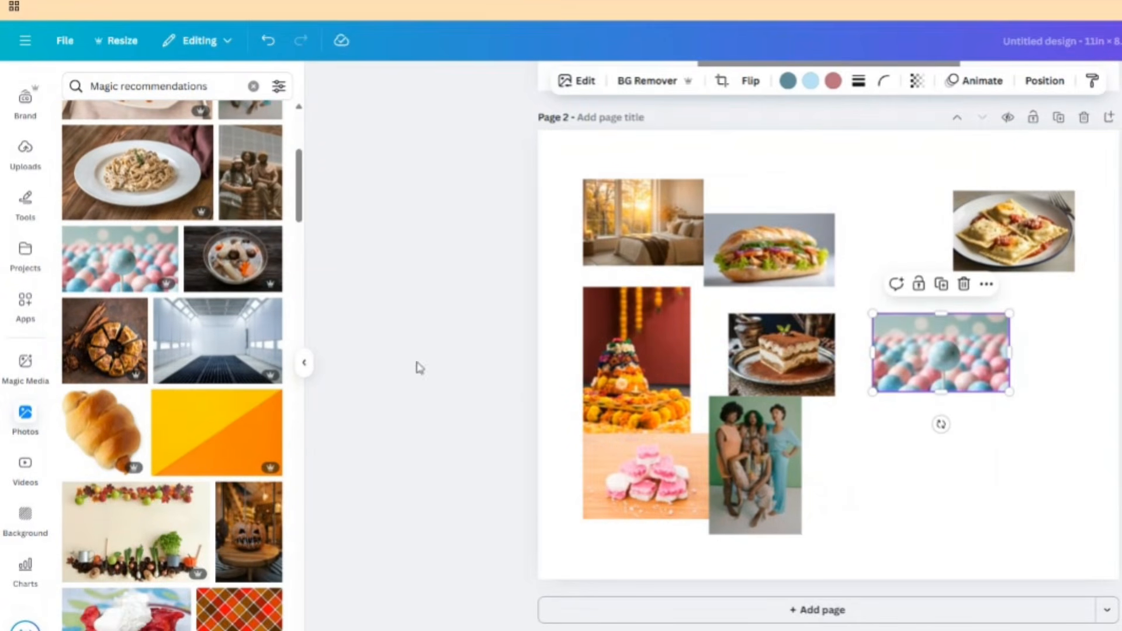
{"action": "left_click", "coordinate": [189, 443]}
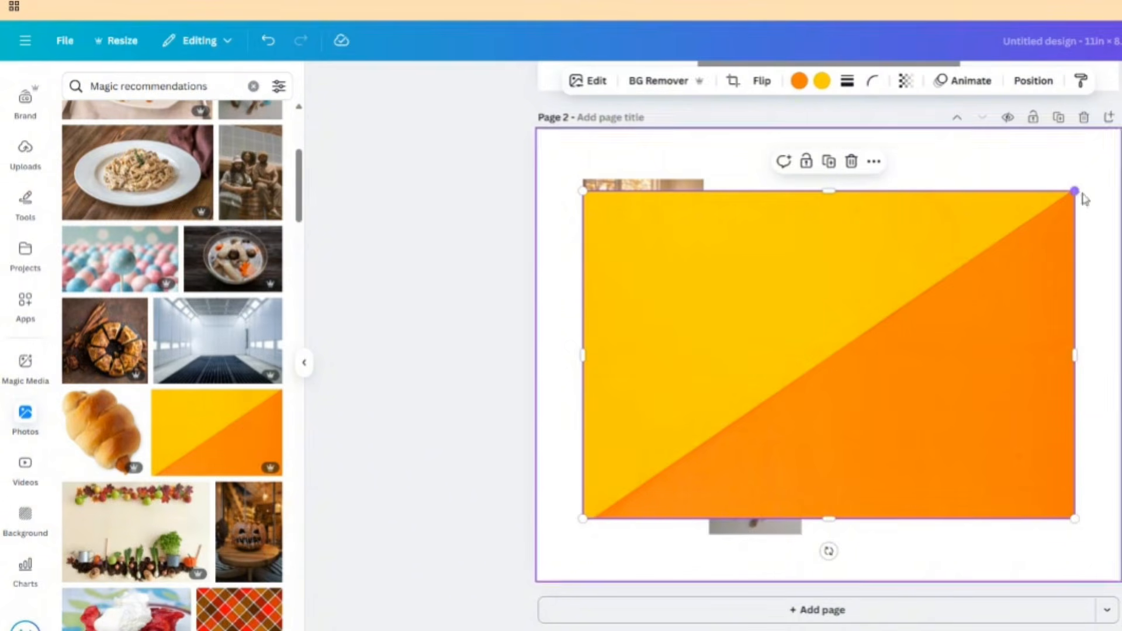
{"action": "left_click_drag", "start_coordinate": [1077, 196], "coordinate": [676, 372]}
Add the red and brown plaid pattern photo and shrink it to a thumbnail at the page's lower left
{"action": "scroll", "coordinate": [175, 409], "scroll_direction": "down", "scroll_amount": 2}
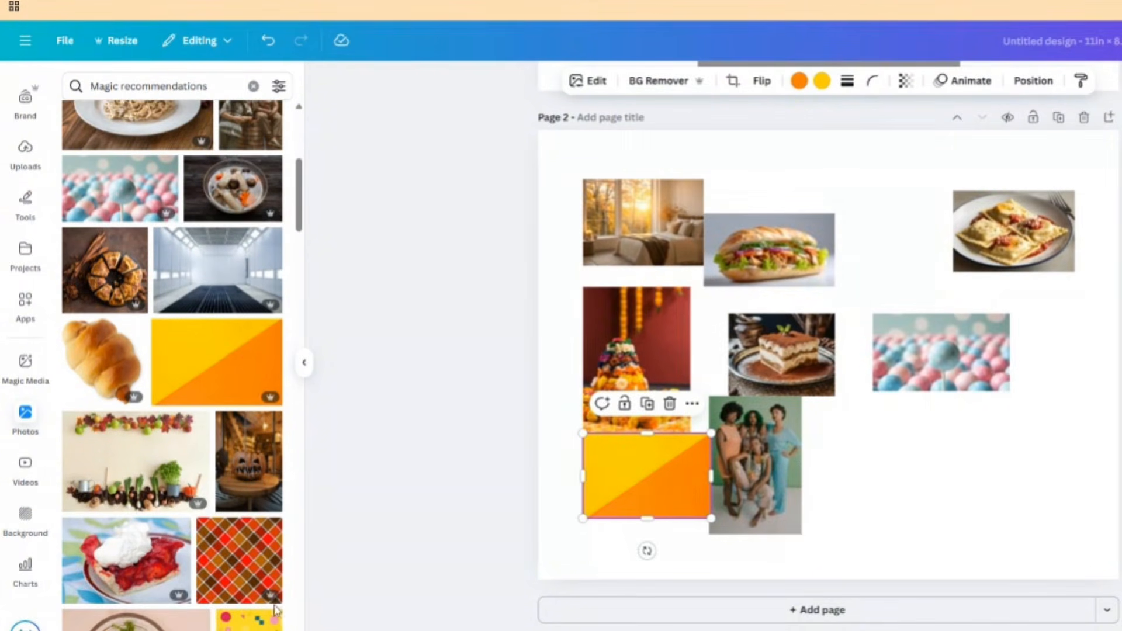
{"action": "left_click", "coordinate": [239, 559]}
{"action": "left_click_drag", "start_coordinate": [1008, 176], "coordinate": [801, 426]}
Add the strawberry pie photo to page 2, shrink it to a thumbnail, and place it below the cake pop photo
{"action": "left_click", "coordinate": [126, 560]}
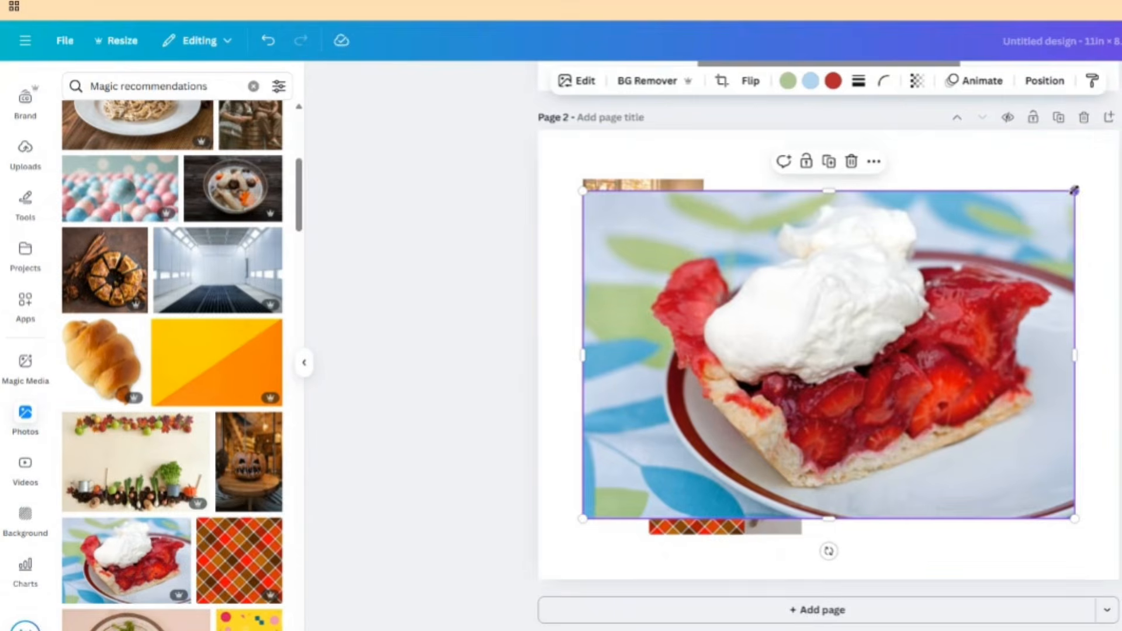
{"action": "left_click_drag", "start_coordinate": [1075, 191], "coordinate": [755, 403]}
{"action": "left_click_drag", "start_coordinate": [640, 482], "coordinate": [891, 485]}
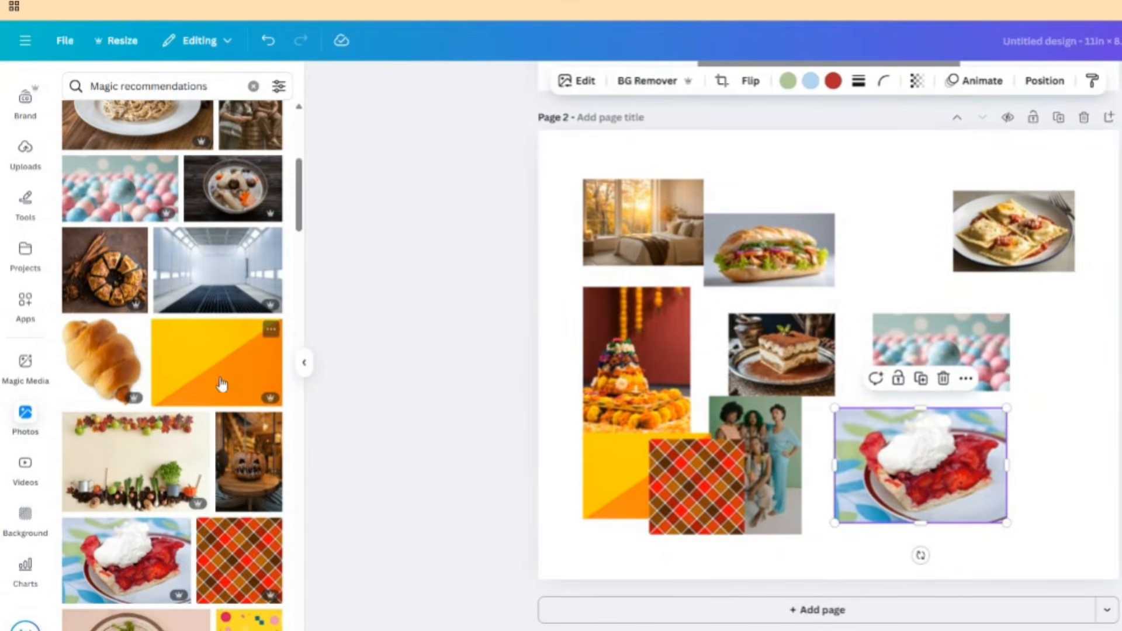
Add the yellow geometric pattern photo, shrink it to a thumbnail, and place it between the sandwich and ravioli photos
{"action": "scroll", "coordinate": [234, 380], "scroll_direction": "down", "scroll_amount": 2}
{"action": "left_click", "coordinate": [249, 517]}
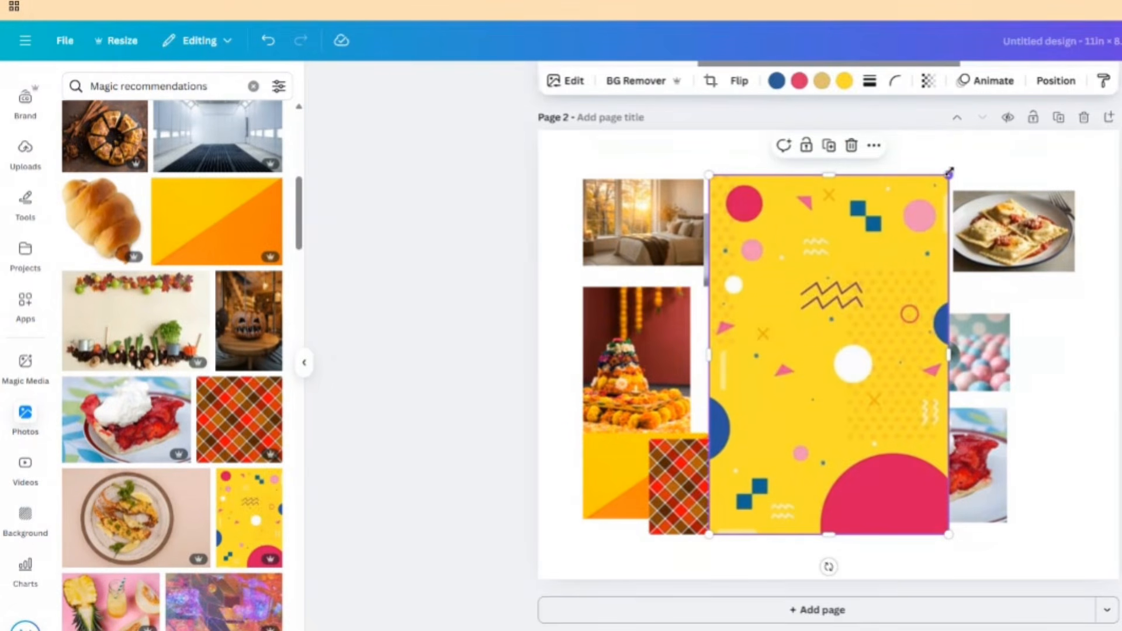
{"action": "left_click_drag", "start_coordinate": [949, 175], "coordinate": [801, 395]}
{"action": "left_click_drag", "start_coordinate": [755, 446], "coordinate": [894, 230]}
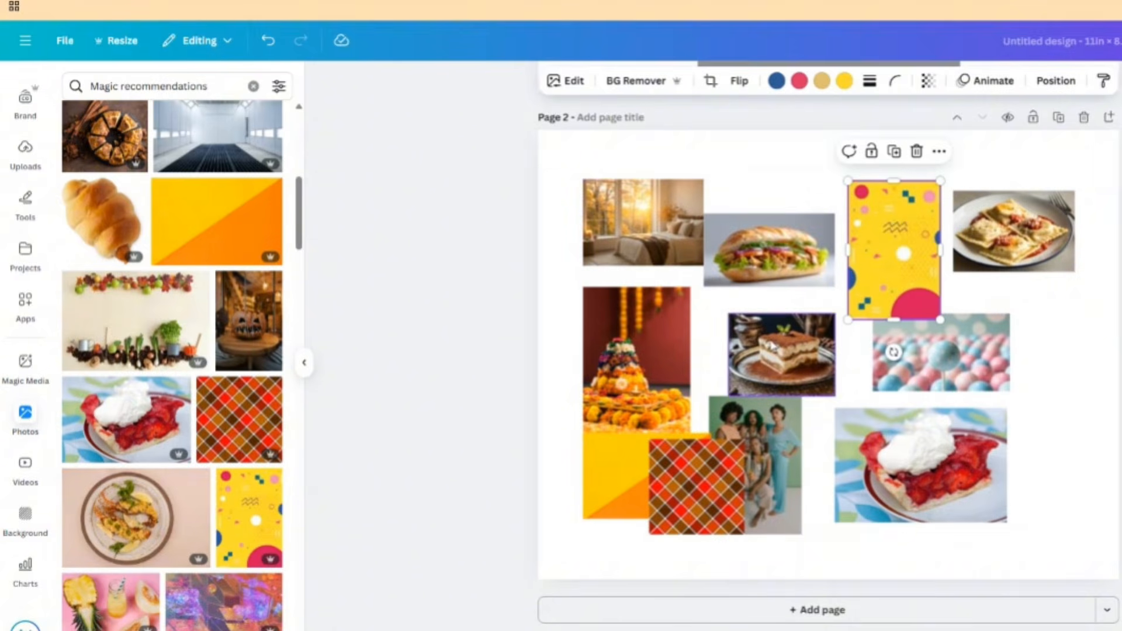
Add the pineapple and melon photo, shrink it to a thumbnail, and place it overlapping the strawberry pie photo
{"action": "left_click", "coordinate": [94, 618]}
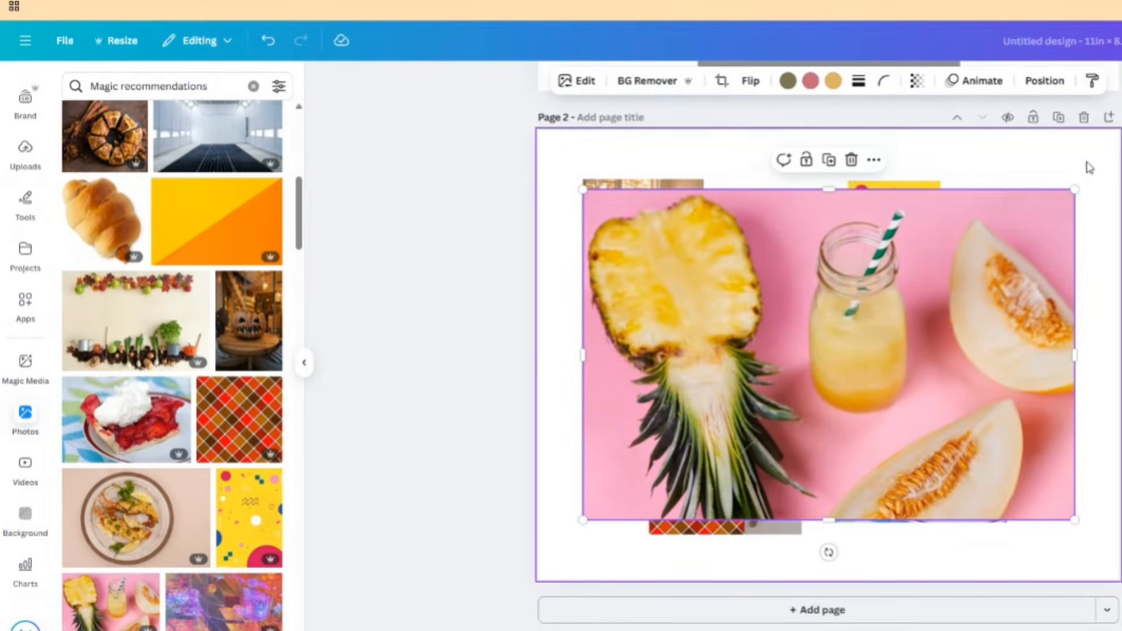
{"action": "left_click_drag", "start_coordinate": [1074, 184], "coordinate": [717, 376]}
{"action": "left_click_drag", "start_coordinate": [666, 461], "coordinate": [998, 405]}
Select the gray rectangle on page 1 and show all the photo colors available for its fill
{"action": "scroll", "coordinate": [726, 343], "scroll_direction": "up", "scroll_amount": 8}
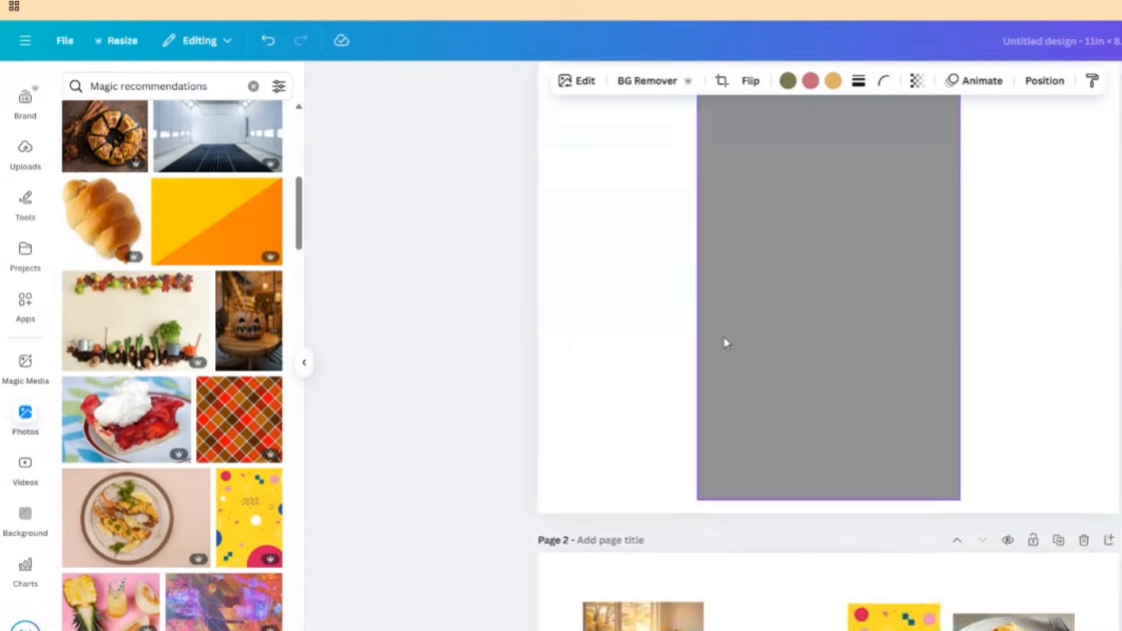
{"action": "left_click", "coordinate": [307, 367]}
{"action": "scroll", "coordinate": [952, 607], "scroll_direction": "down", "scroll_amount": 7}
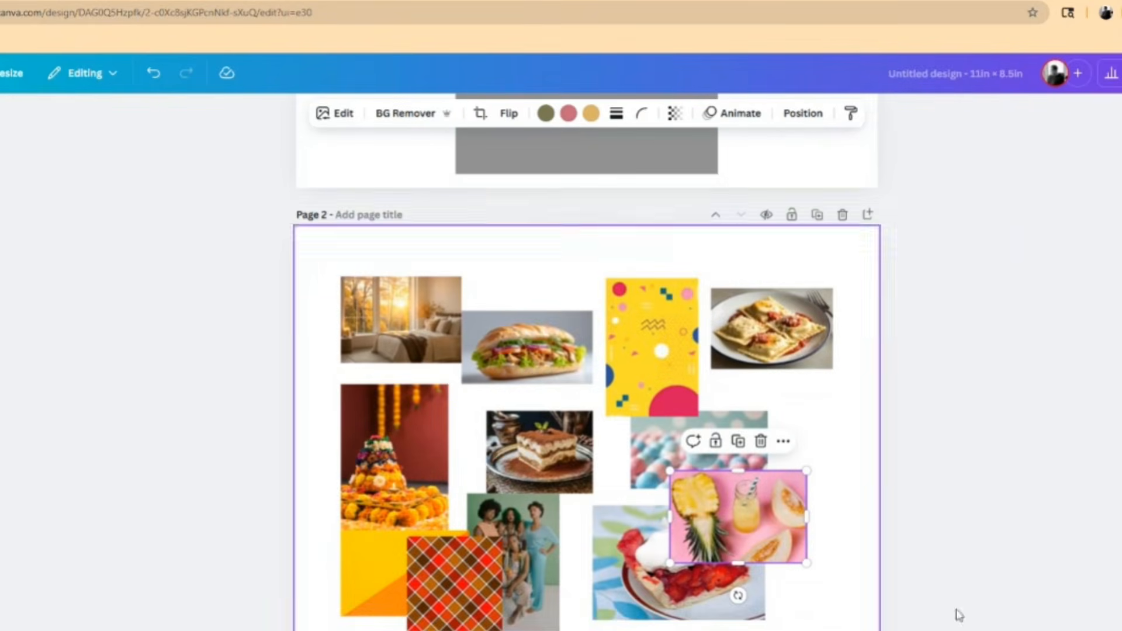
{"action": "scroll", "coordinate": [770, 451], "scroll_direction": "up", "scroll_amount": 7}
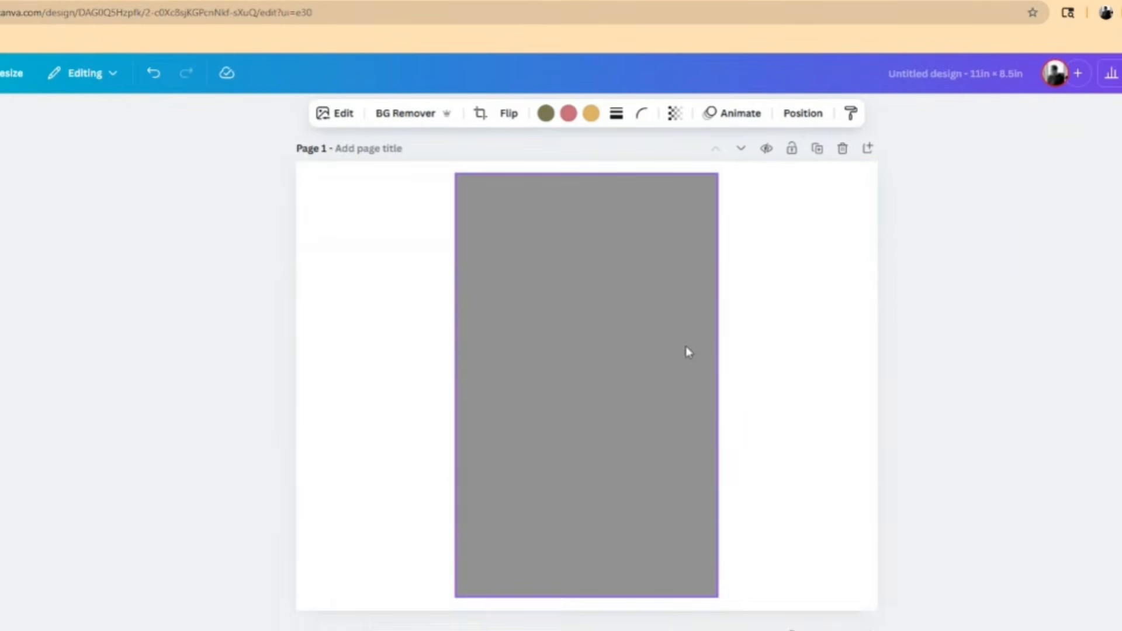
{"action": "left_click", "coordinate": [566, 335]}
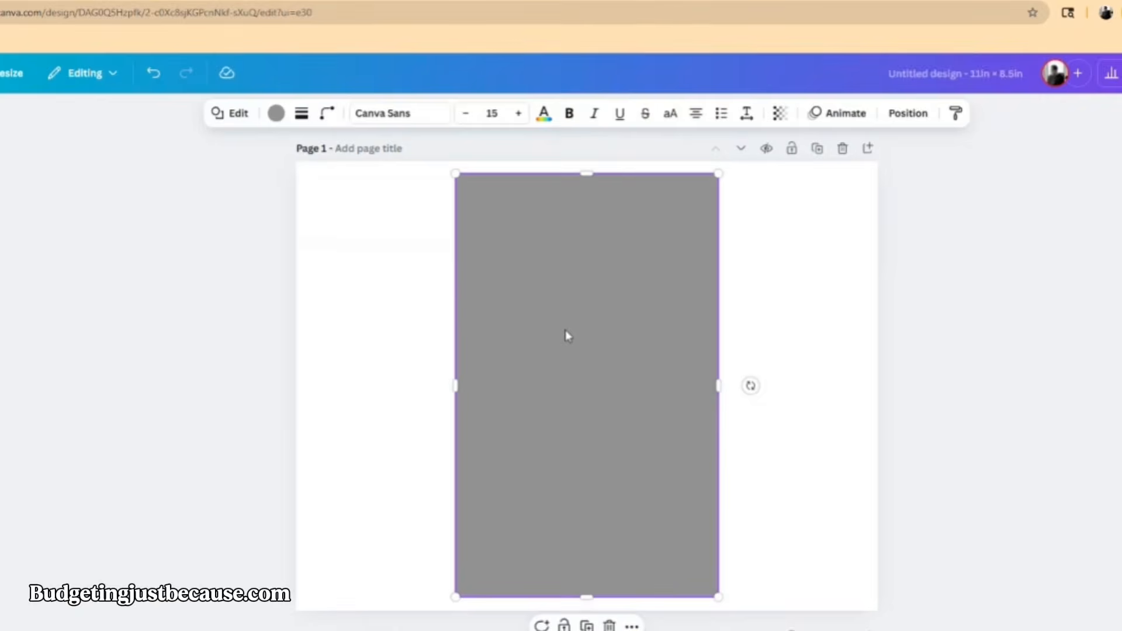
{"action": "left_click", "coordinate": [276, 113]}
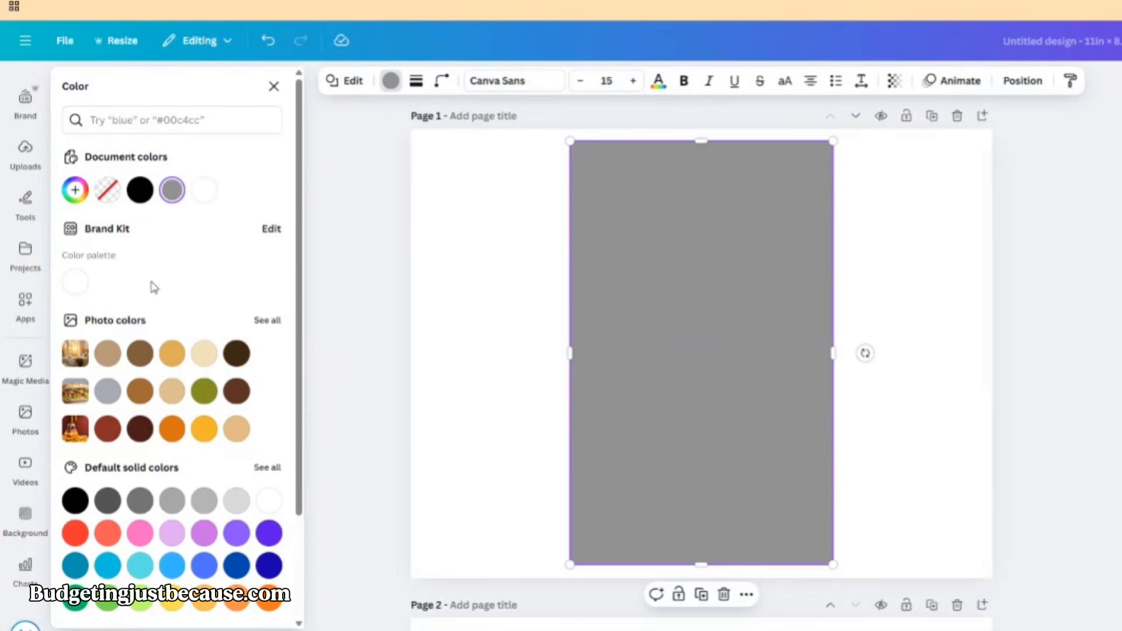
{"action": "scroll", "coordinate": [218, 461], "scroll_direction": "down", "scroll_amount": 3}
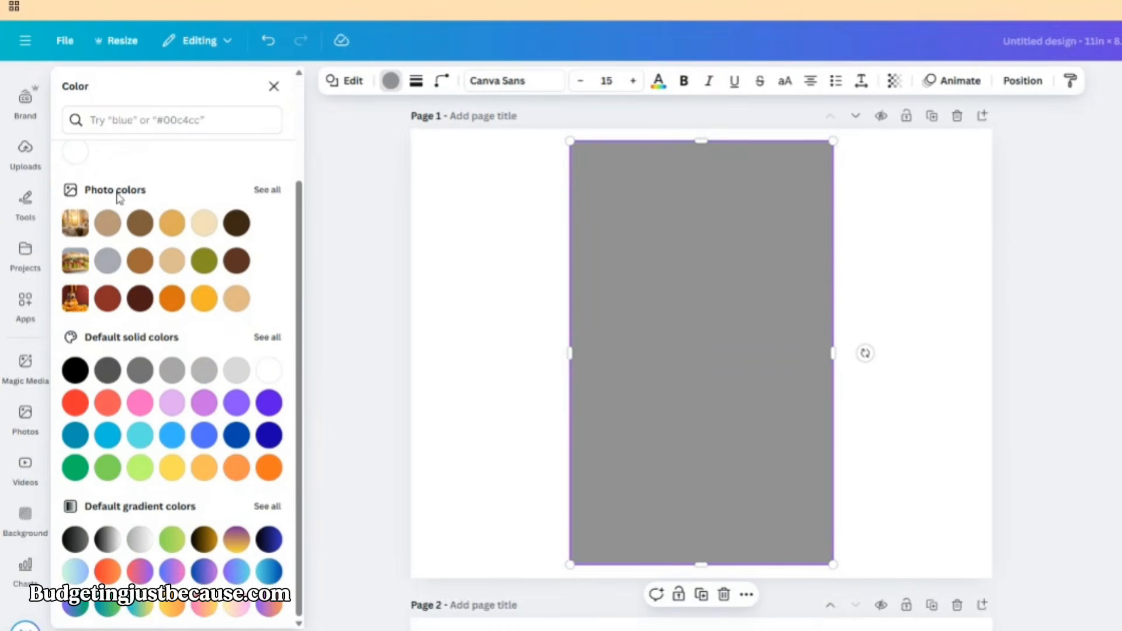
{"action": "left_click", "coordinate": [265, 196]}
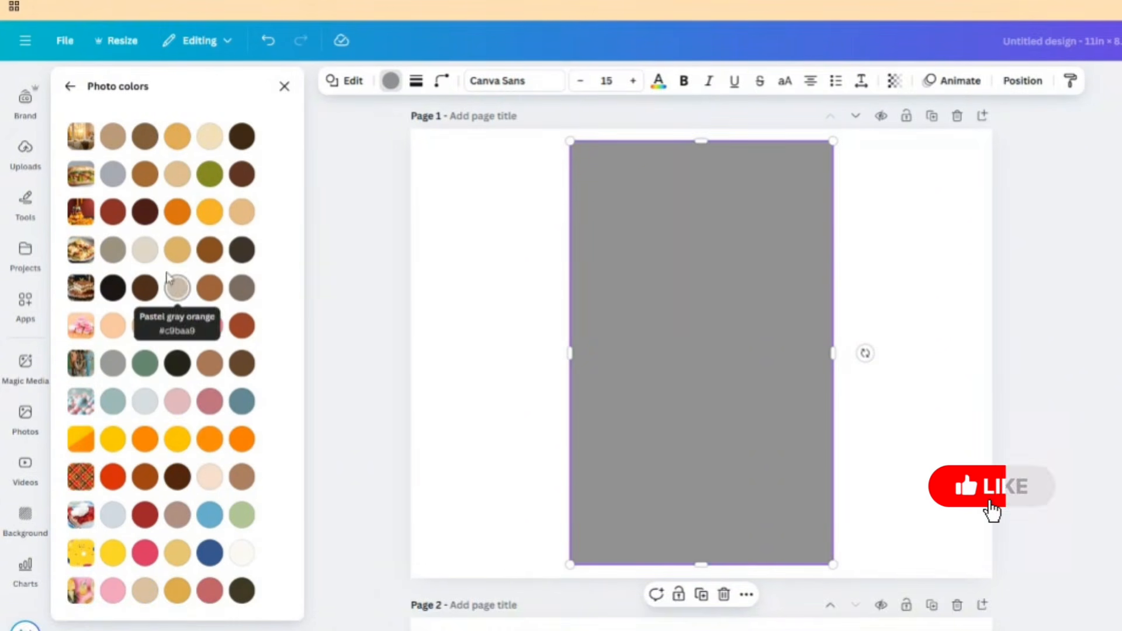
Try amber, orange, reddish brown, rose and tan from the photo colors as the rectangle's fill
{"action": "left_click", "coordinate": [209, 212]}
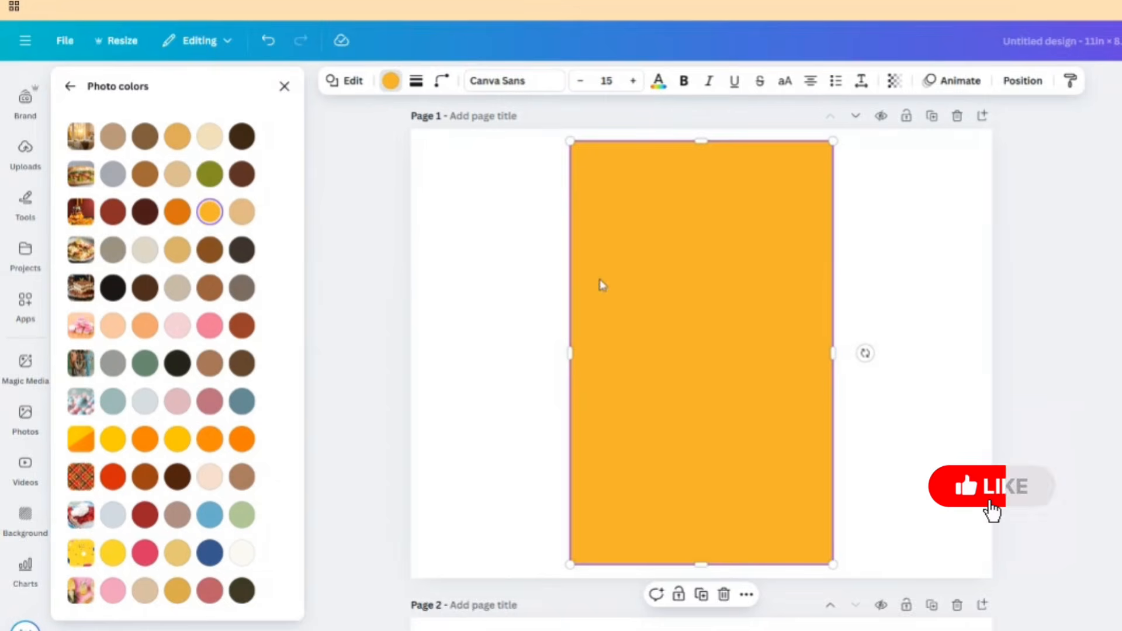
{"action": "left_click", "coordinate": [180, 213]}
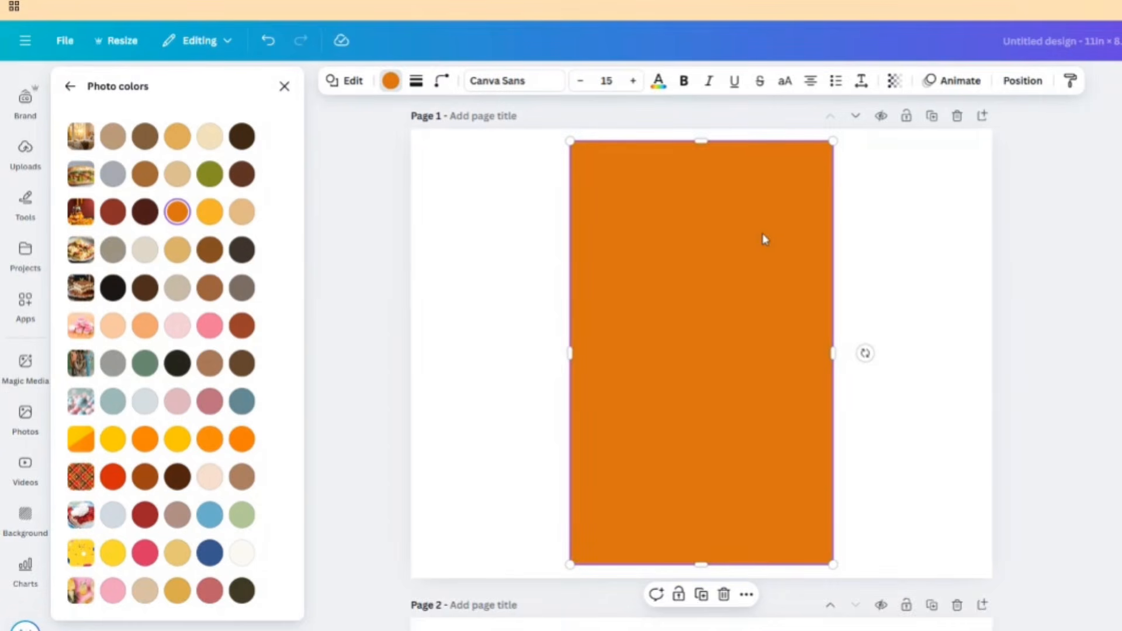
{"action": "left_click", "coordinate": [113, 211]}
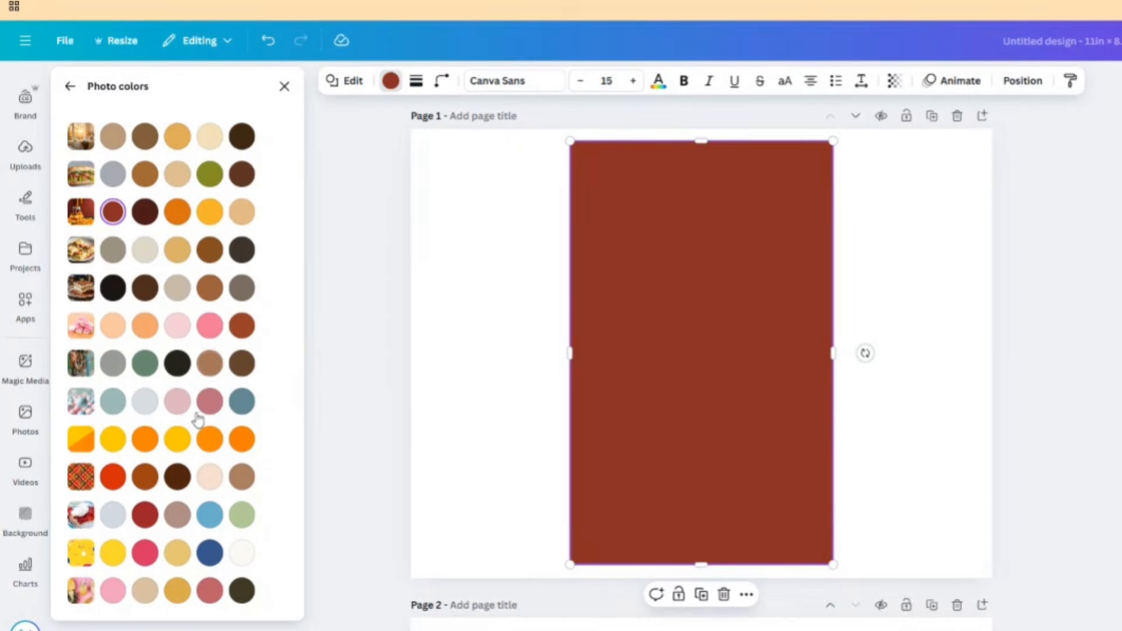
{"action": "left_click", "coordinate": [211, 581]}
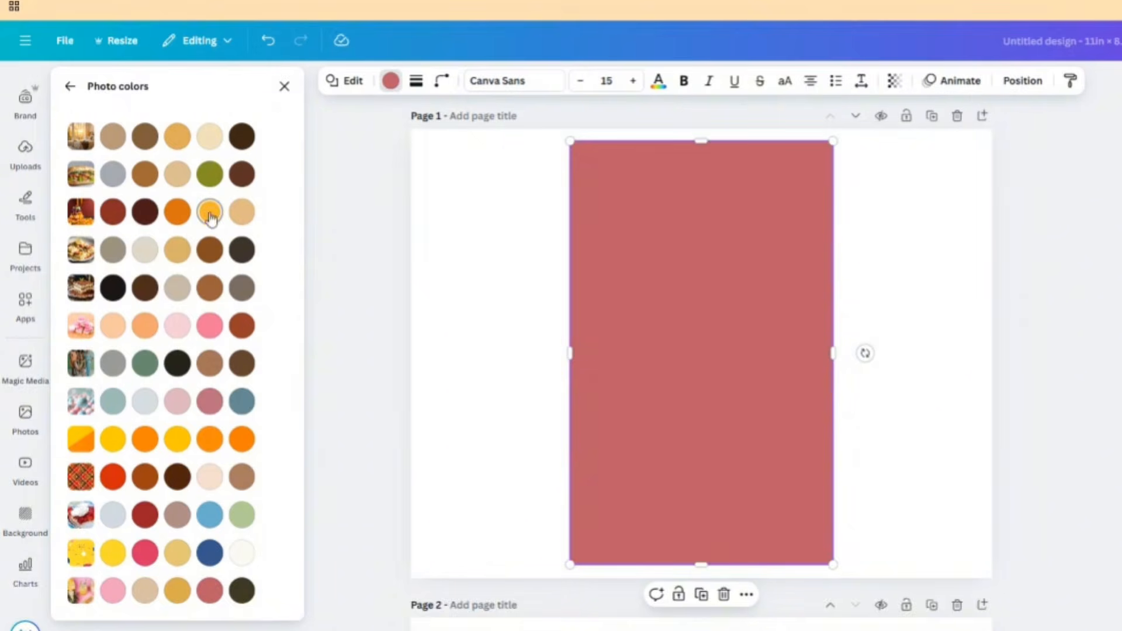
{"action": "left_click", "coordinate": [248, 214]}
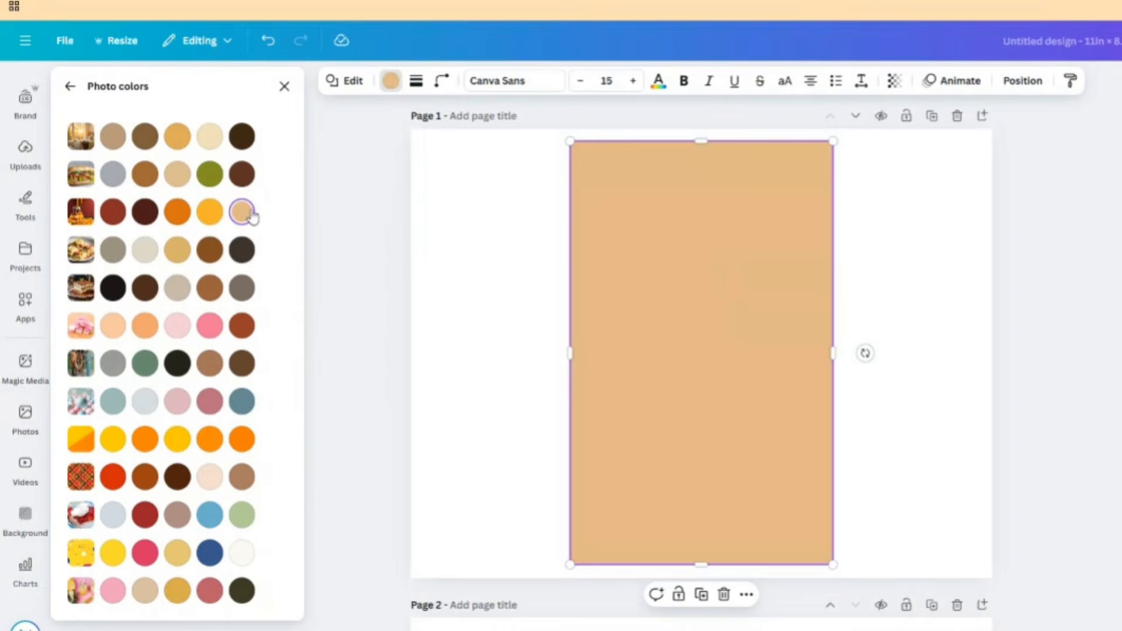
Try the sandwich photo's olive as the rectangle's fill, undo it, and apply the strawberry pie photo's dark red instead
{"action": "left_click", "coordinate": [217, 181]}
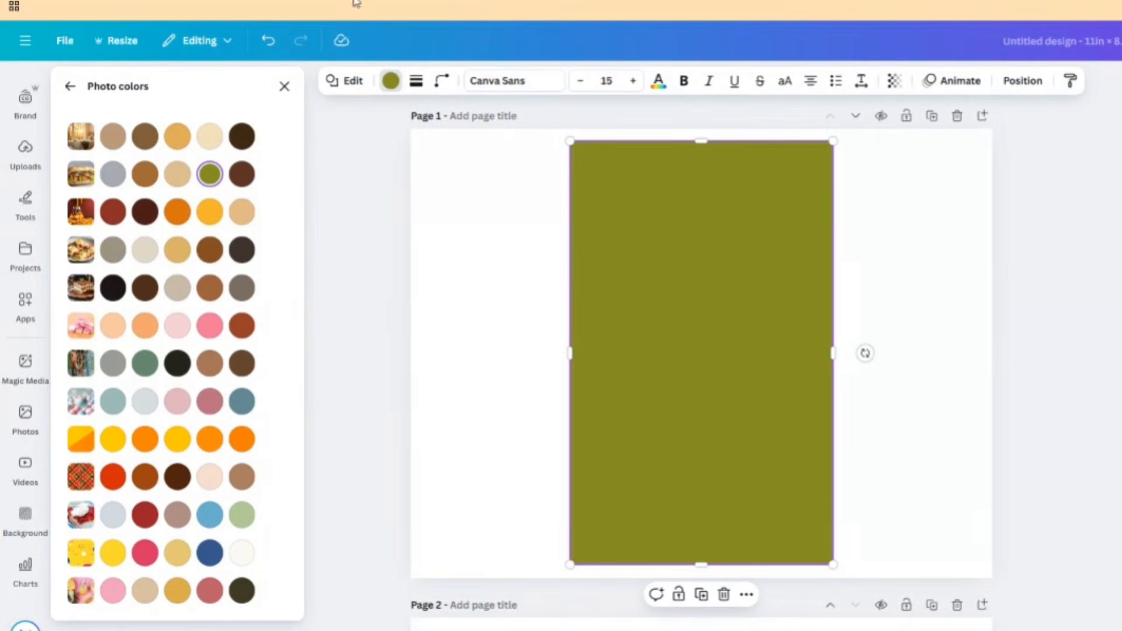
{"action": "left_click", "coordinate": [267, 40]}
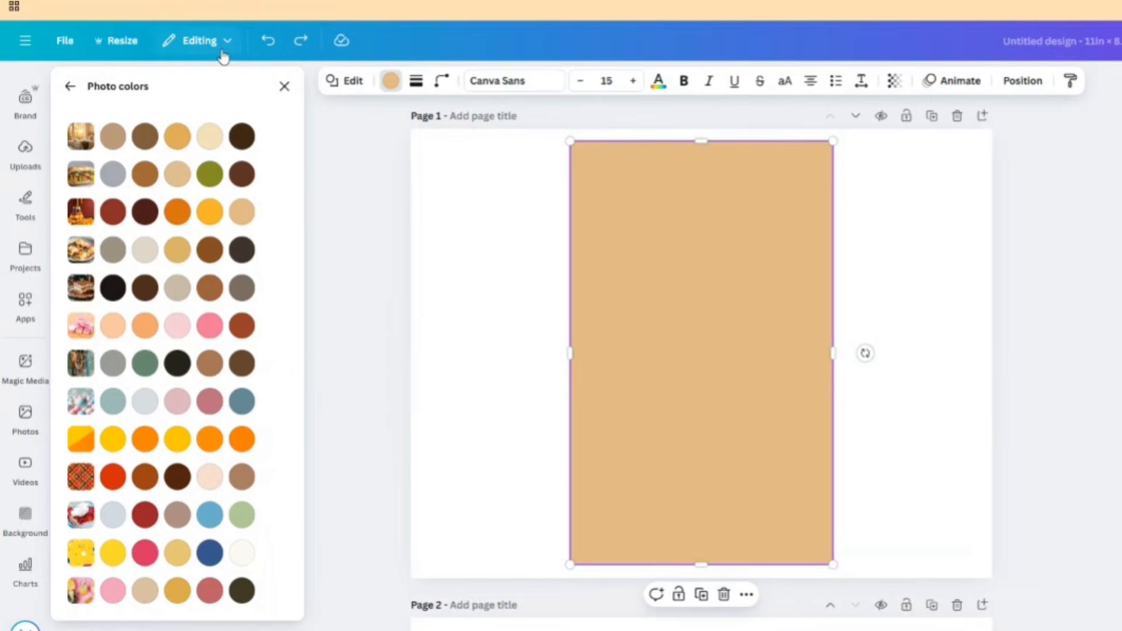
{"action": "left_click", "coordinate": [145, 515]}
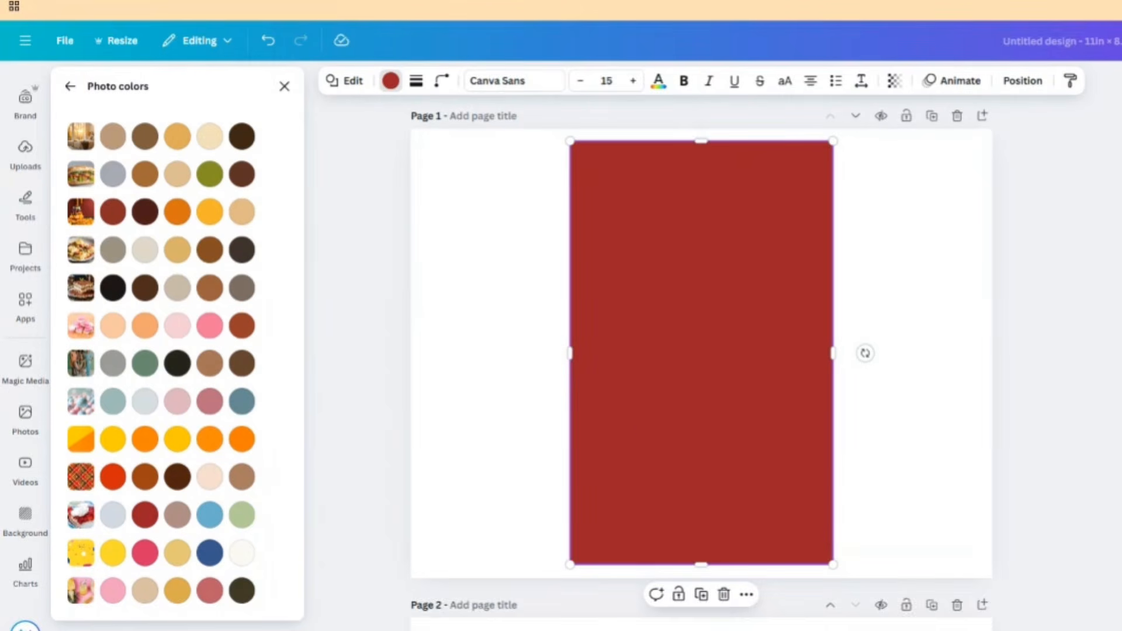
{"action": "left_click", "coordinate": [284, 86]}
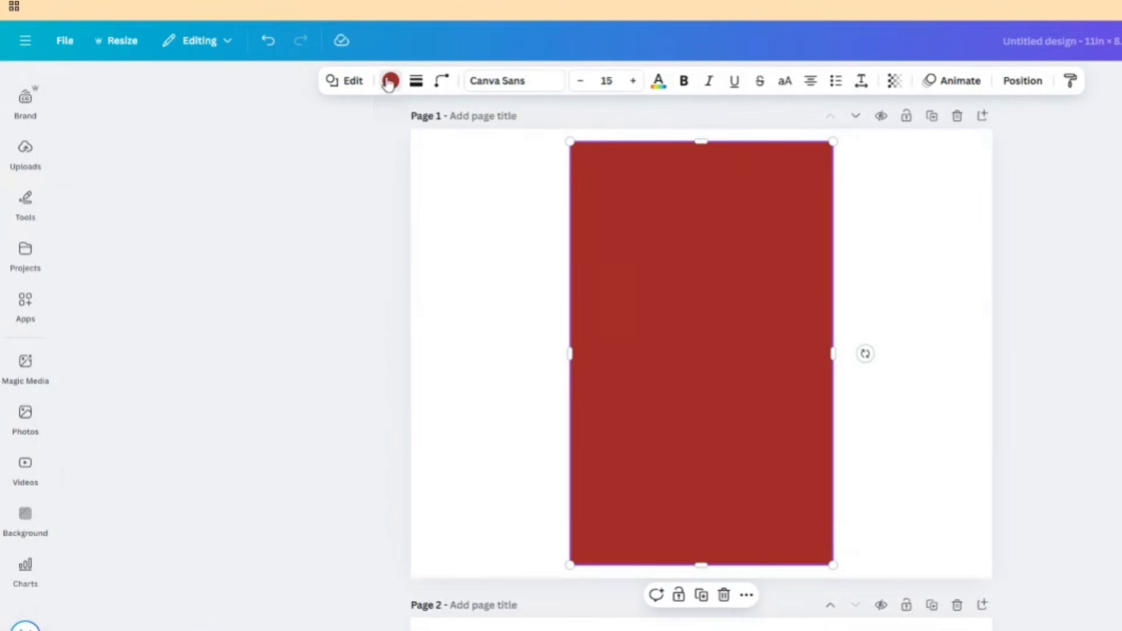
Try the pineapple photo's pink as the rectangle's fill, and settle on the mauve from the last photo palette
{"action": "left_click", "coordinate": [390, 81]}
{"action": "left_click", "coordinate": [267, 322]}
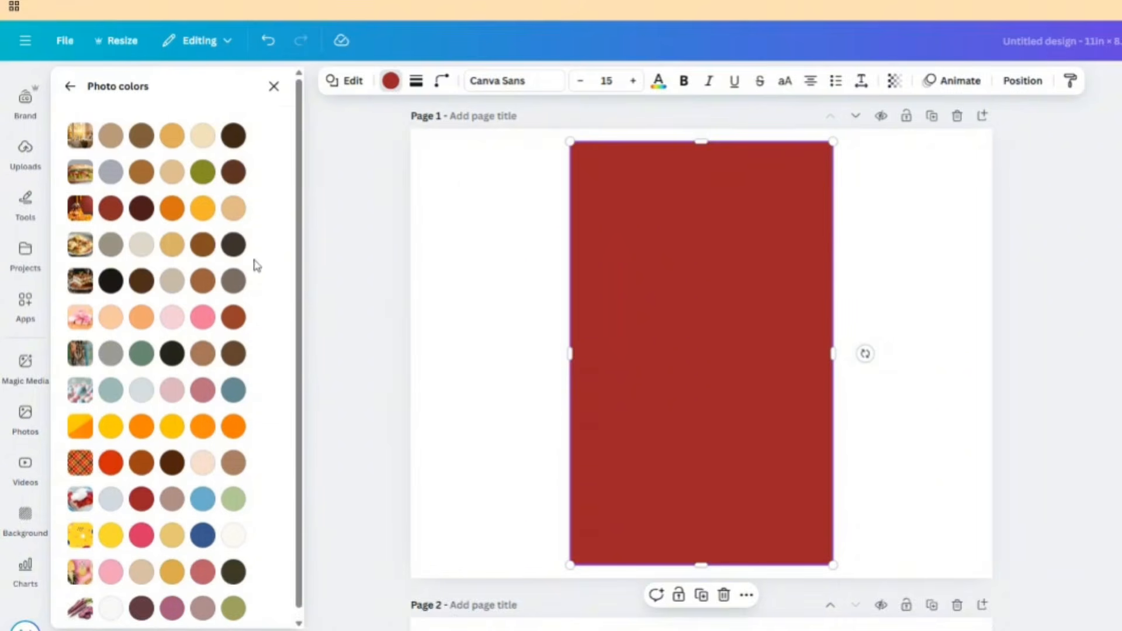
{"action": "scroll", "coordinate": [214, 341], "scroll_direction": "down", "scroll_amount": 1}
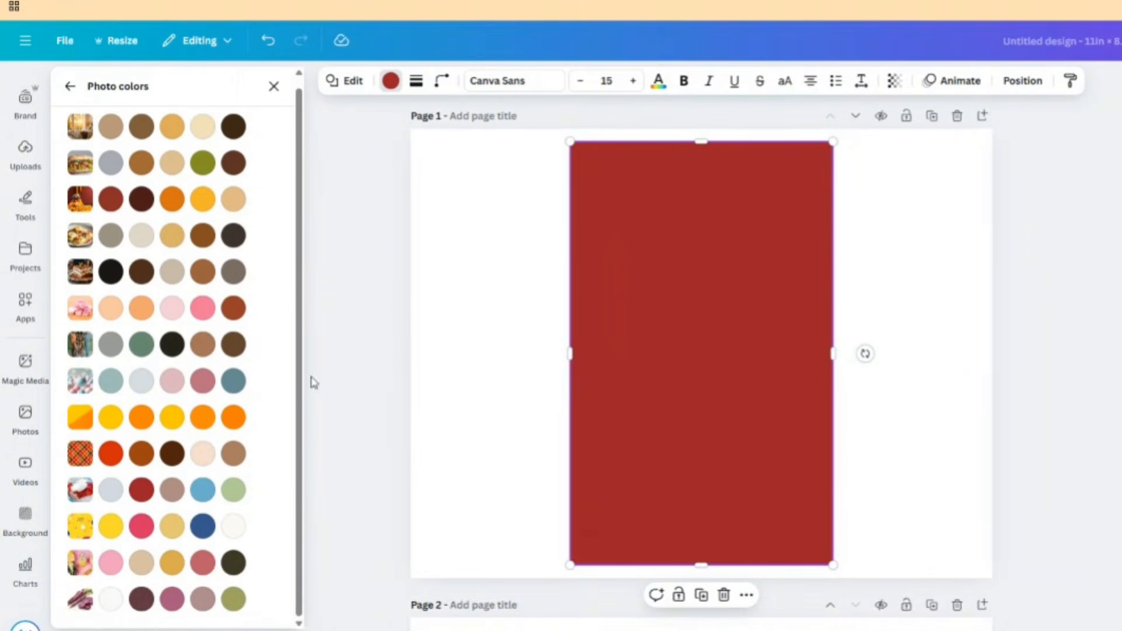
{"action": "left_click", "coordinate": [111, 564]}
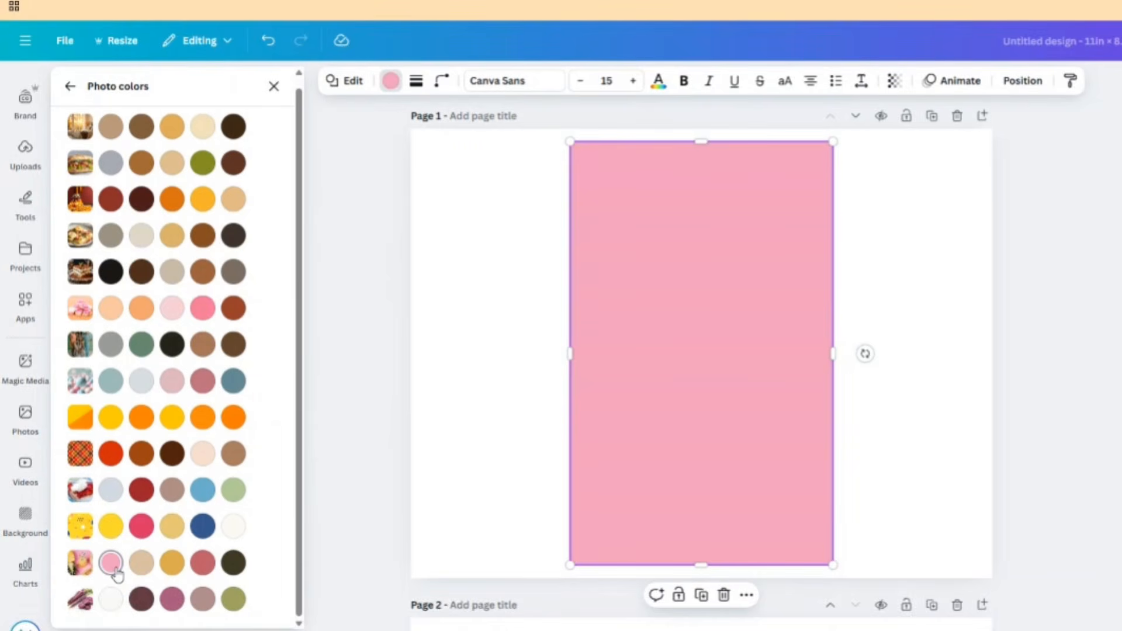
{"action": "left_click", "coordinate": [171, 599]}
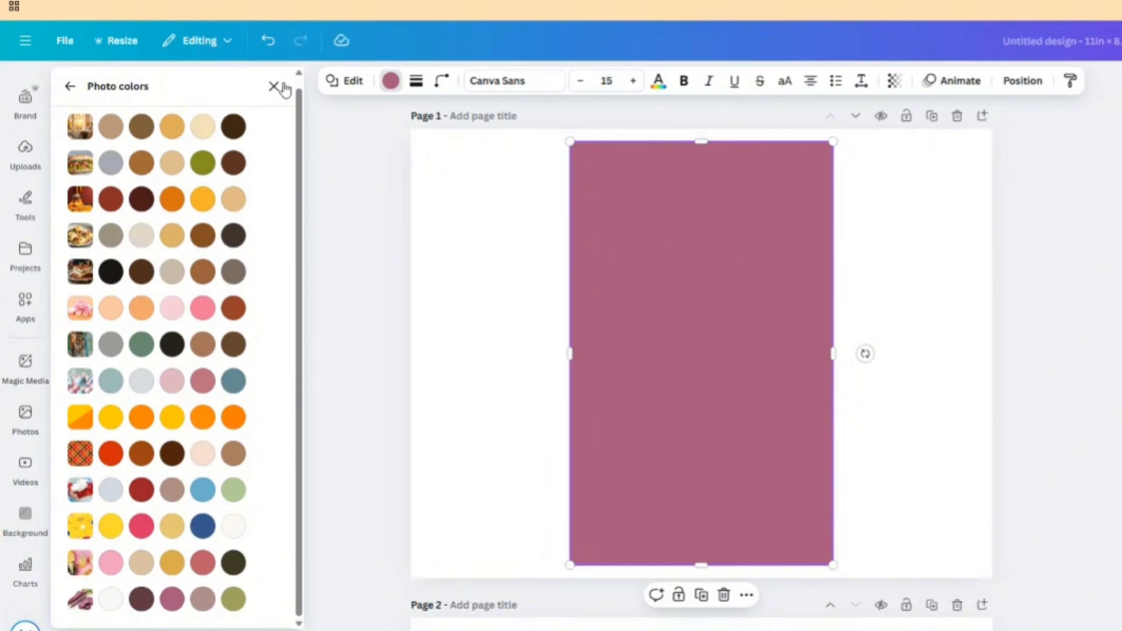
{"action": "double_click", "coordinate": [653, 298]}
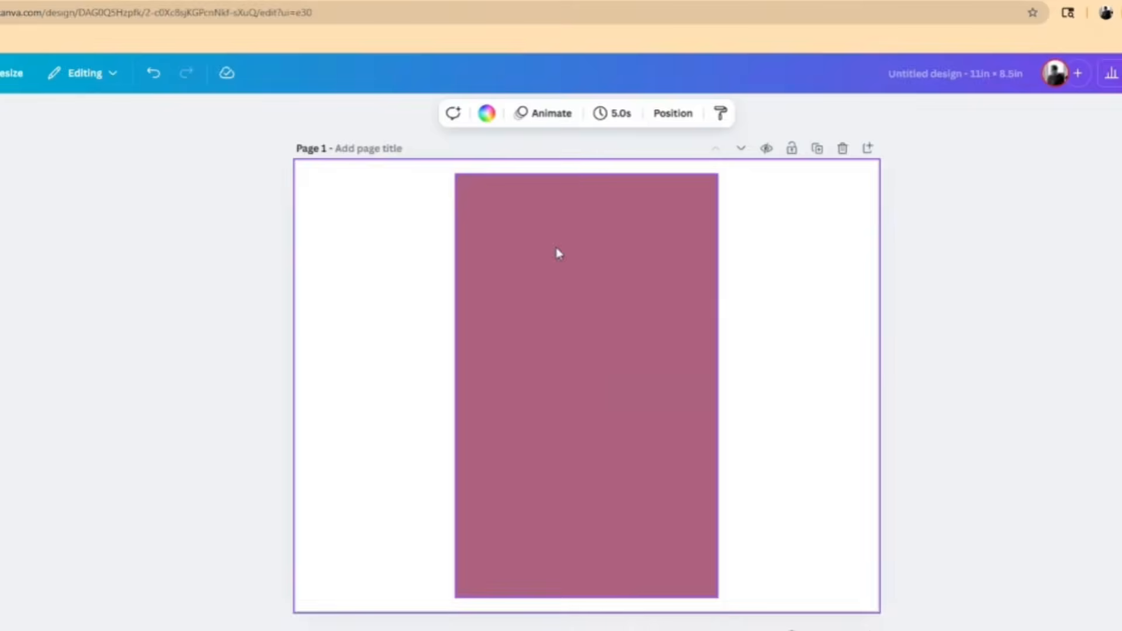
Give the mauve rectangle a solid border with a stroke weight of 20
{"action": "left_click", "coordinate": [558, 252]}
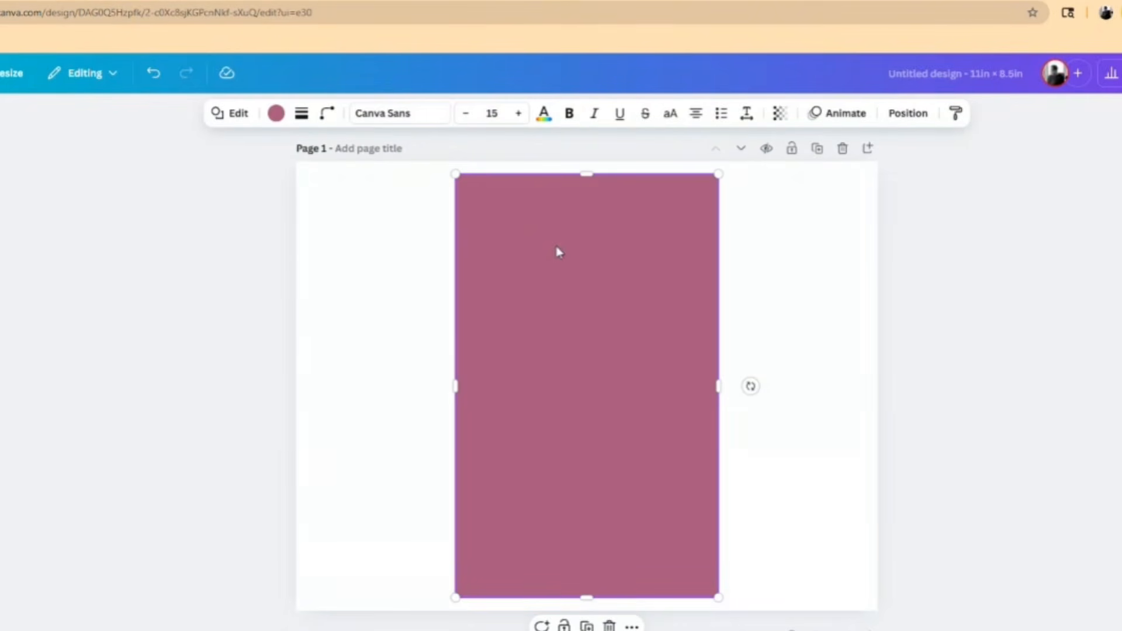
{"action": "left_click", "coordinate": [301, 114]}
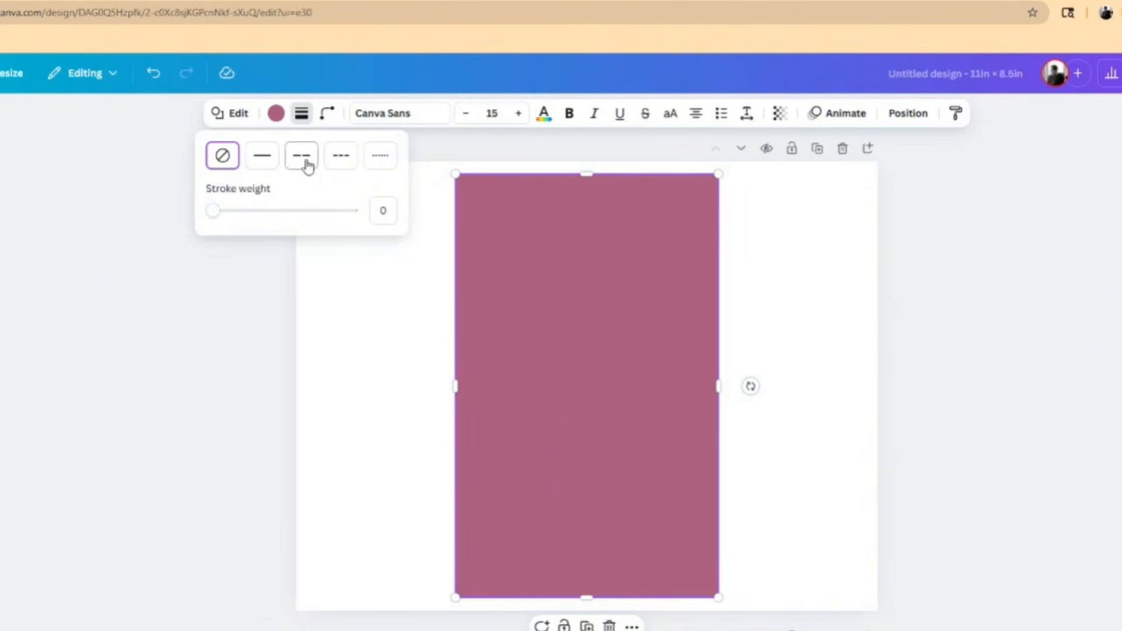
{"action": "left_click", "coordinate": [263, 162]}
{"action": "left_click", "coordinate": [384, 209]}
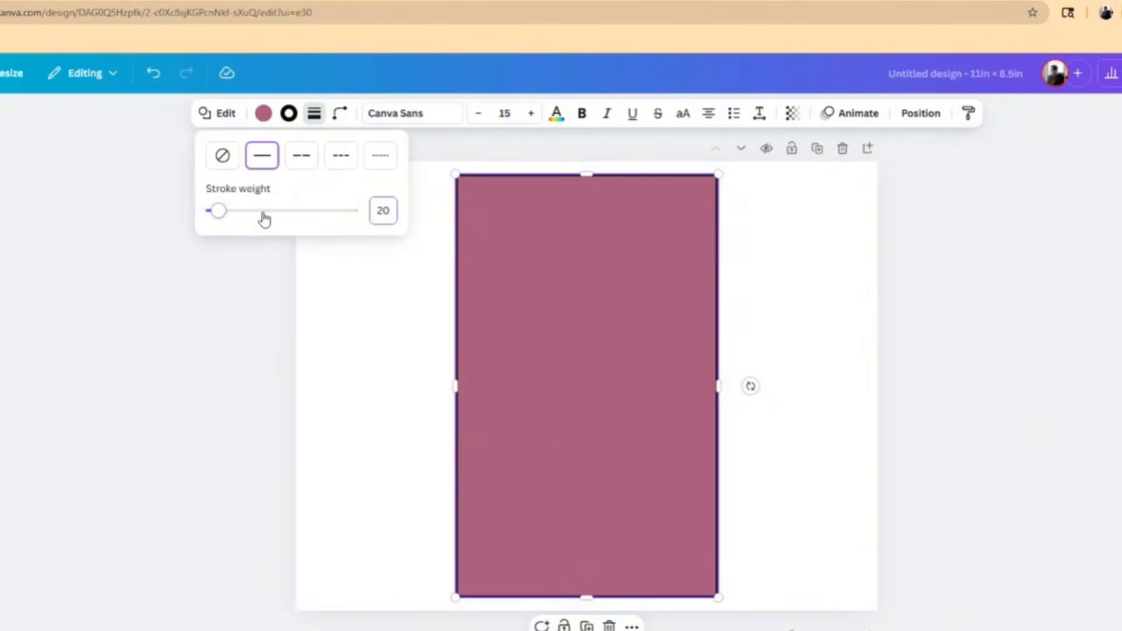
{"action": "key", "text": "Return"}
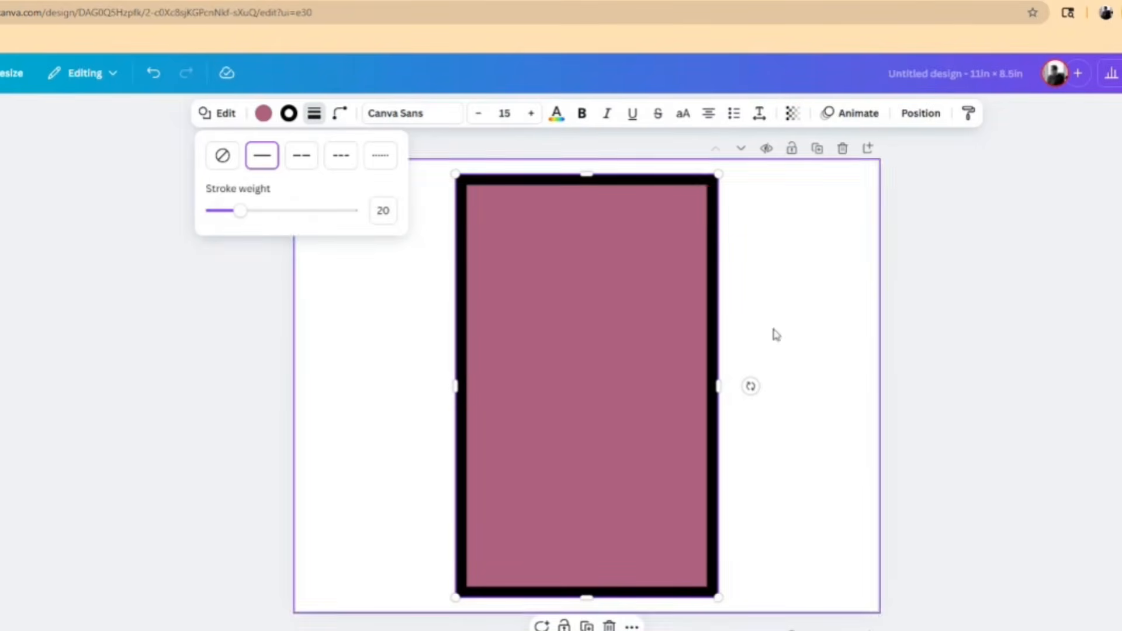
{"action": "left_click", "coordinate": [389, 323]}
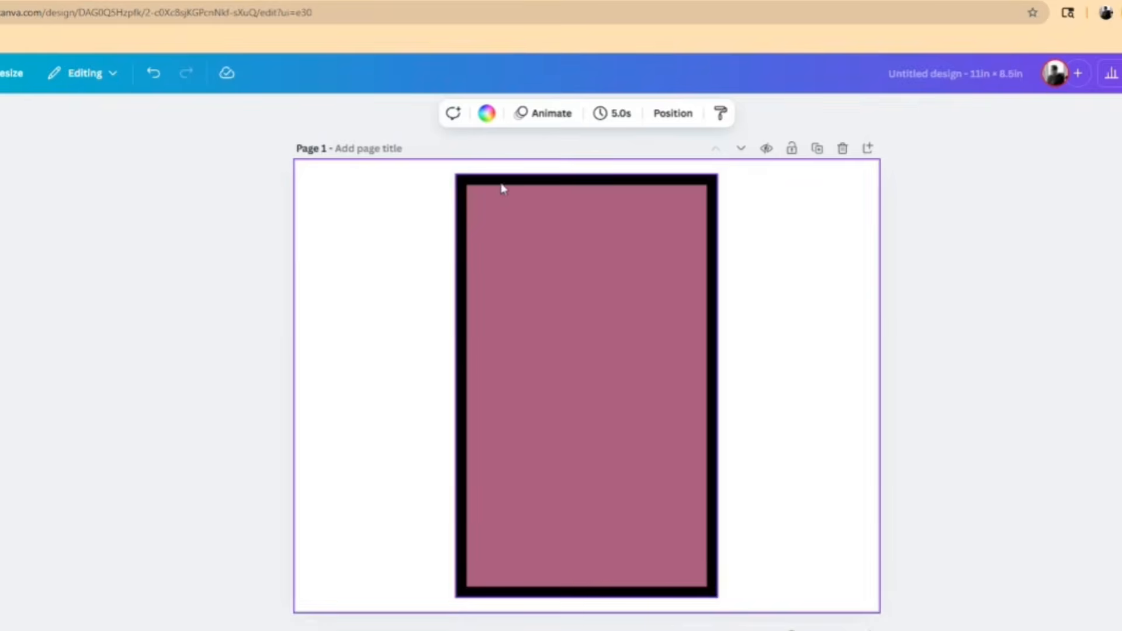
Nudge the rectangle slightly to the right and color its border with the bright yellow from the geometric pattern photo's palette
{"action": "mouse_move", "coordinate": [625, 363]}
{"action": "left_mouse_down"}
{"action": "mouse_move", "coordinate": [555, 356]}
{"action": "mouse_move", "coordinate": [628, 353]}
{"action": "left_mouse_up"}
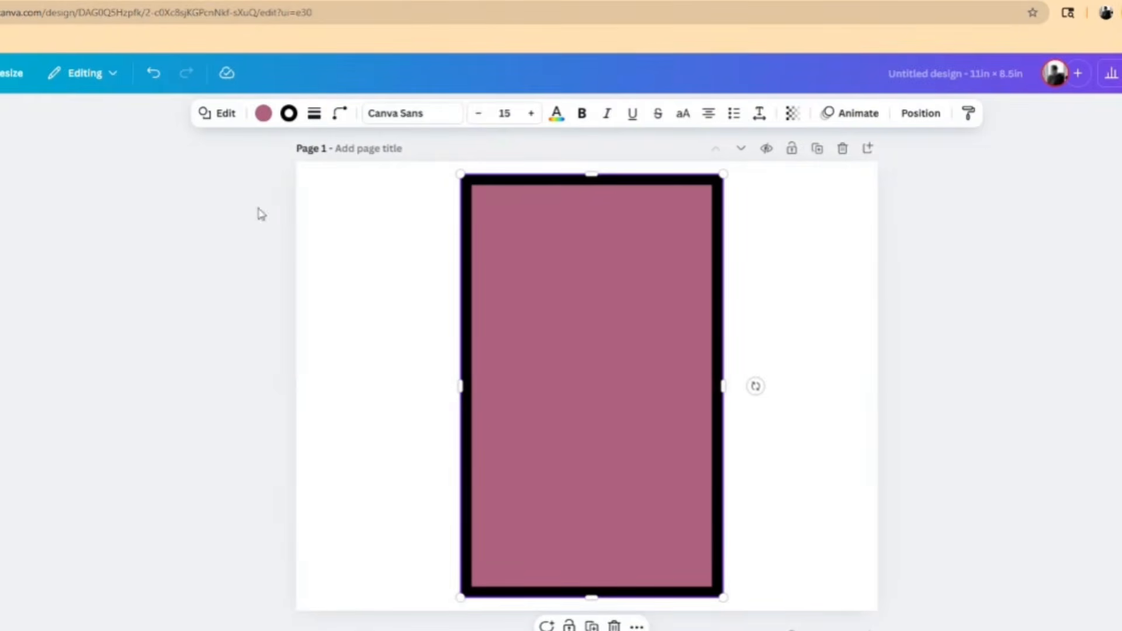
{"action": "left_click", "coordinate": [371, 238]}
{"action": "left_click", "coordinate": [524, 187]}
{"action": "left_click", "coordinate": [289, 114]}
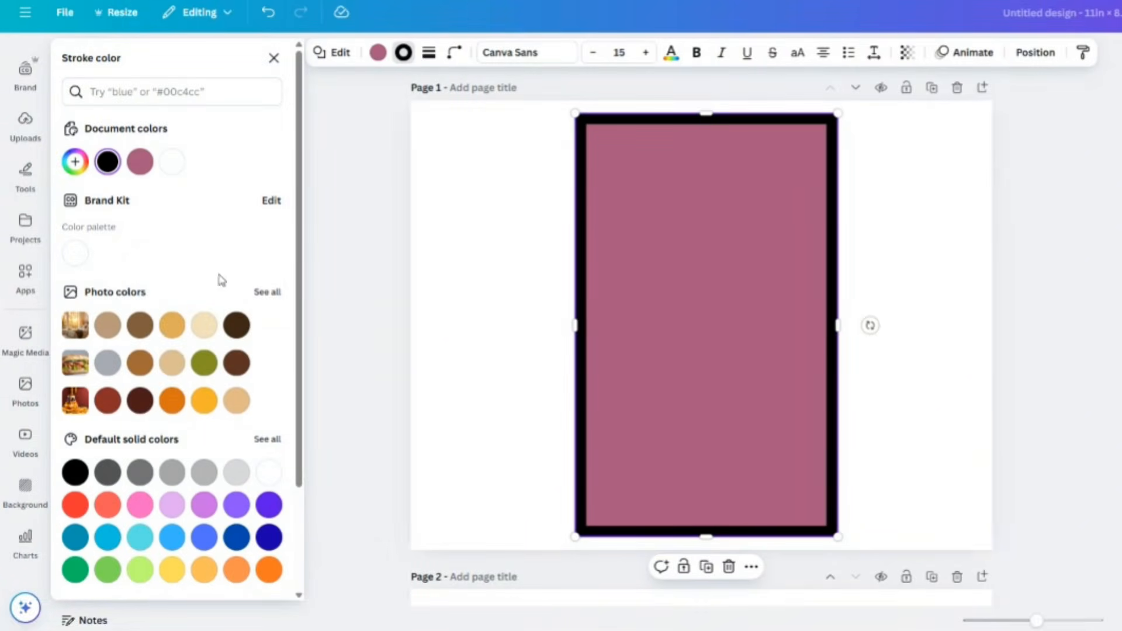
{"action": "left_click", "coordinate": [266, 292]}
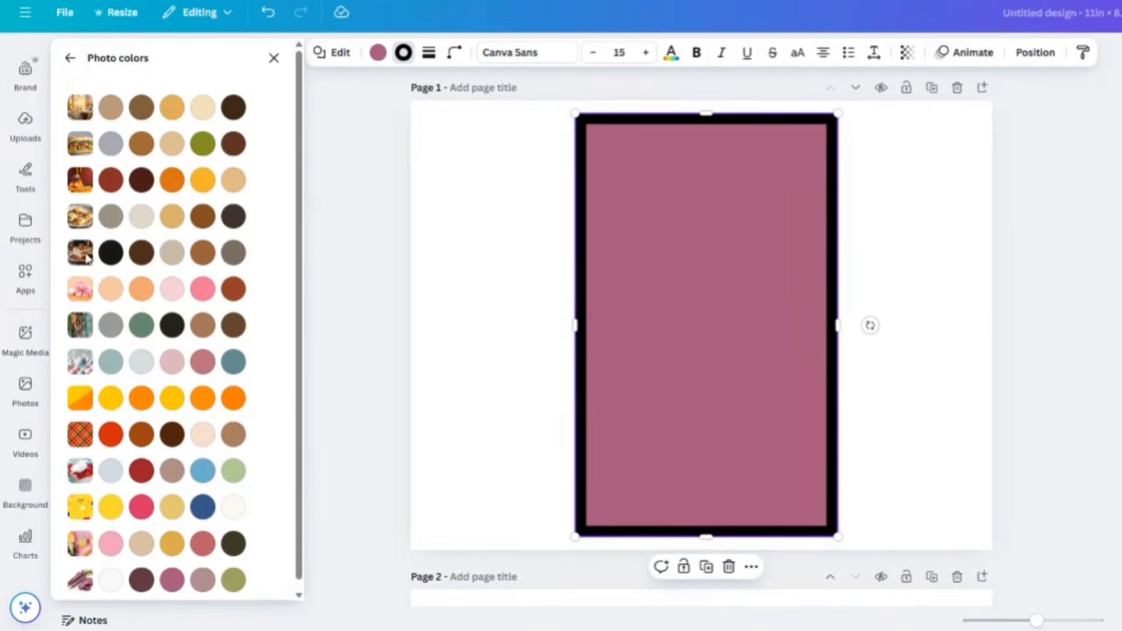
{"action": "left_click", "coordinate": [111, 544]}
{"action": "left_click", "coordinate": [109, 511]}
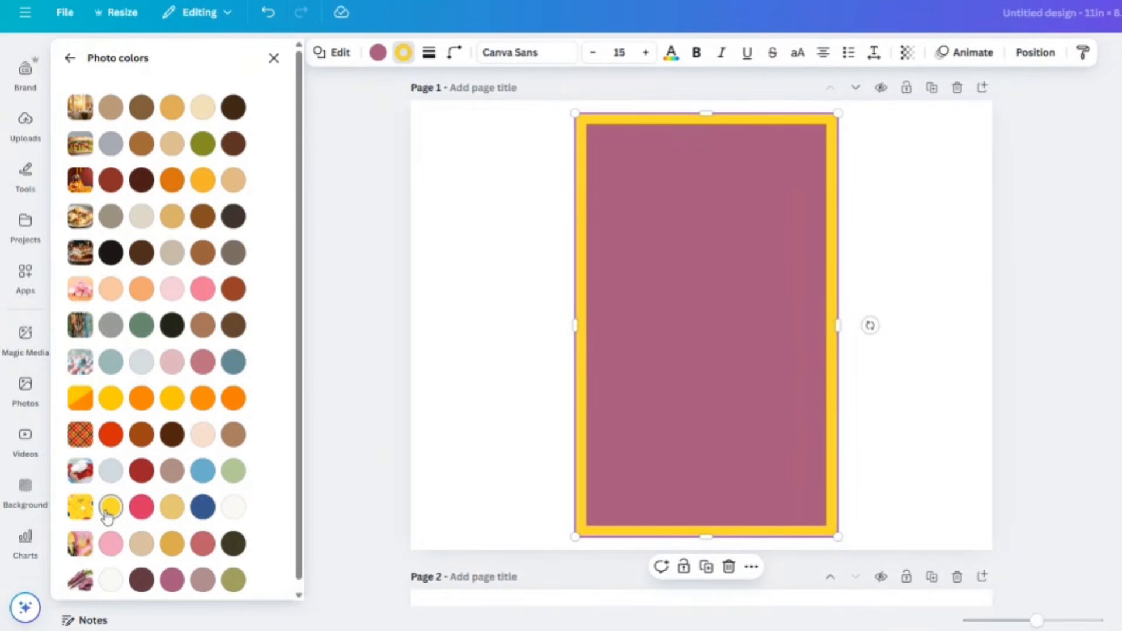
Try orange and other gradients on the rectangle's border, and settle on the default pink-to-yellow gradient
{"action": "left_click", "coordinate": [142, 398]}
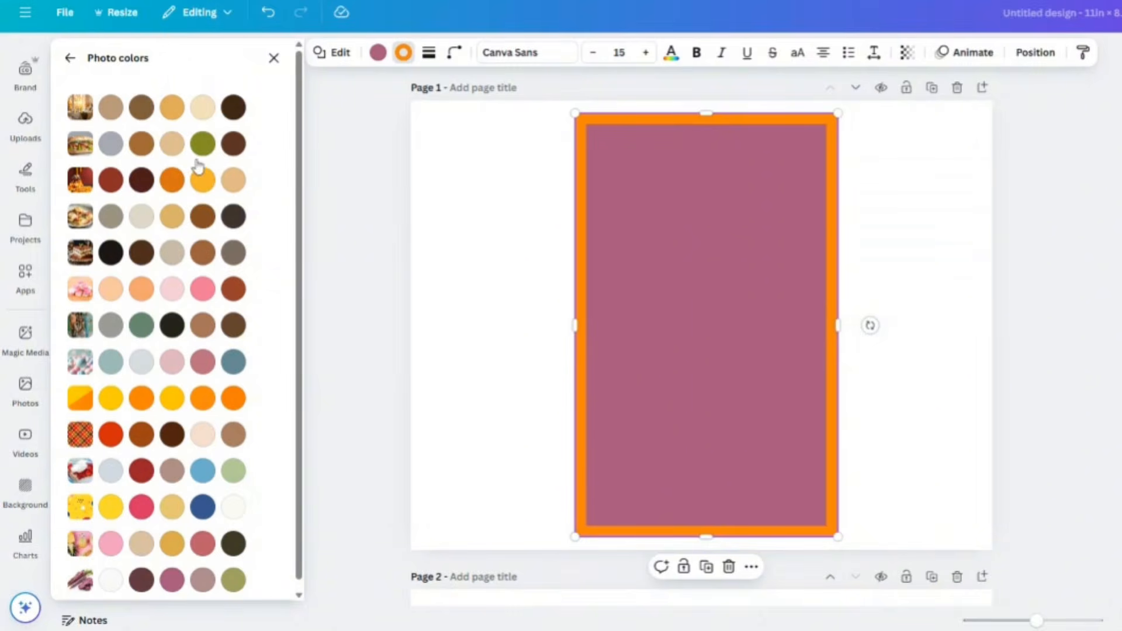
{"action": "left_click", "coordinate": [70, 58]}
{"action": "scroll", "coordinate": [150, 200], "scroll_direction": "down", "scroll_amount": 3}
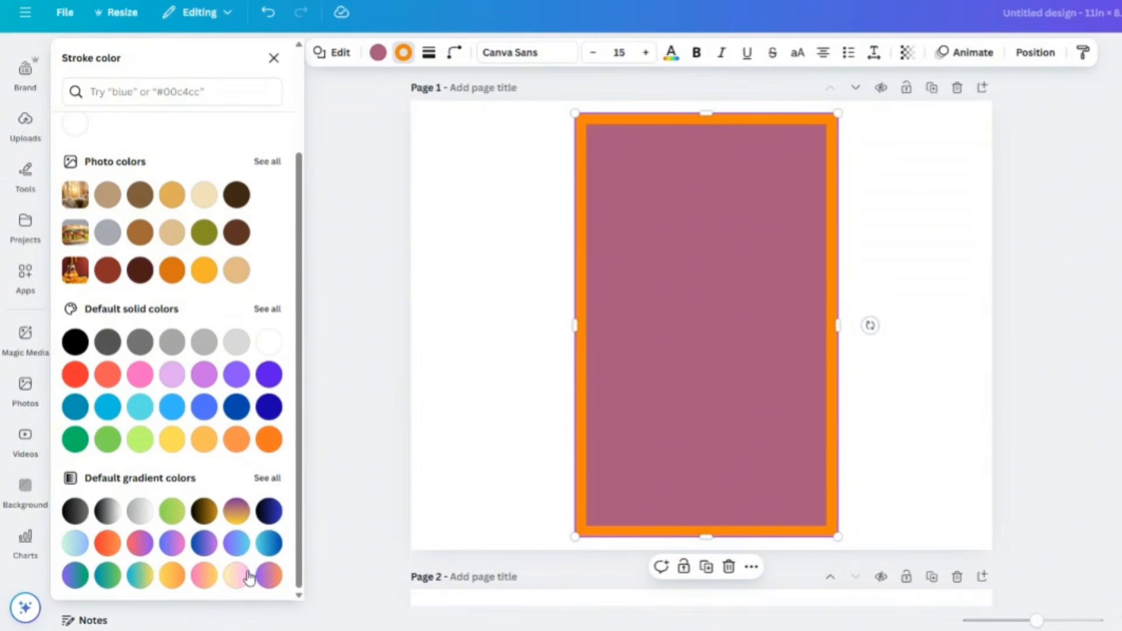
{"action": "left_click", "coordinate": [269, 576]}
{"action": "left_click", "coordinate": [236, 576]}
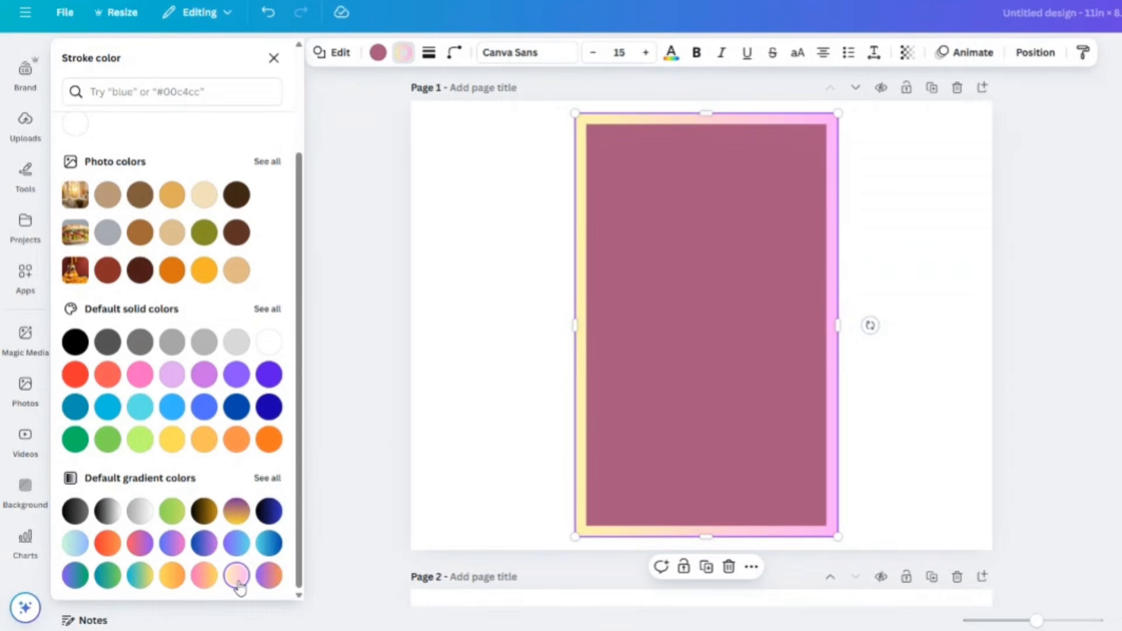
{"action": "left_click", "coordinate": [202, 578]}
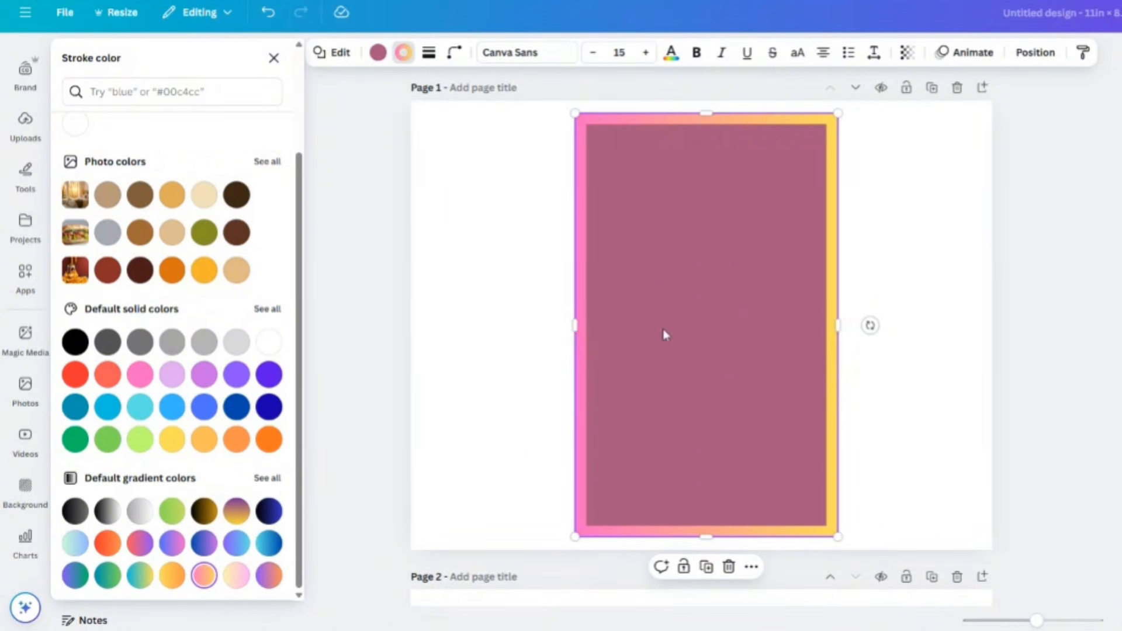
{"action": "left_click", "coordinate": [914, 285]}
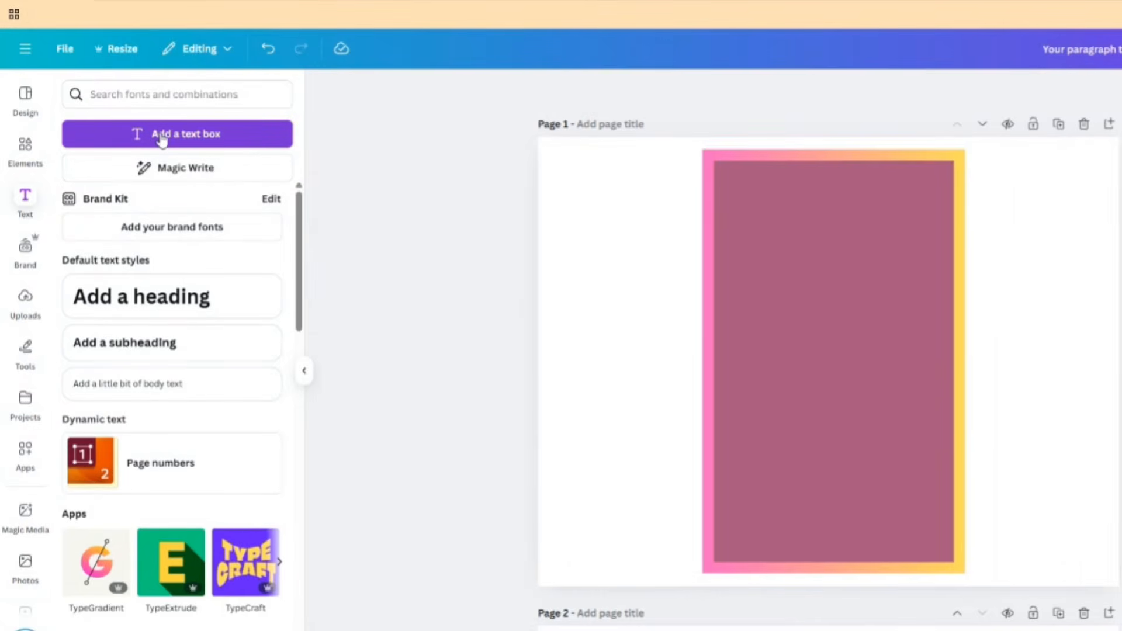
Try a plain text box and the "brand identity" font combination on page 1, undoing each
{"action": "left_click", "coordinate": [161, 137]}
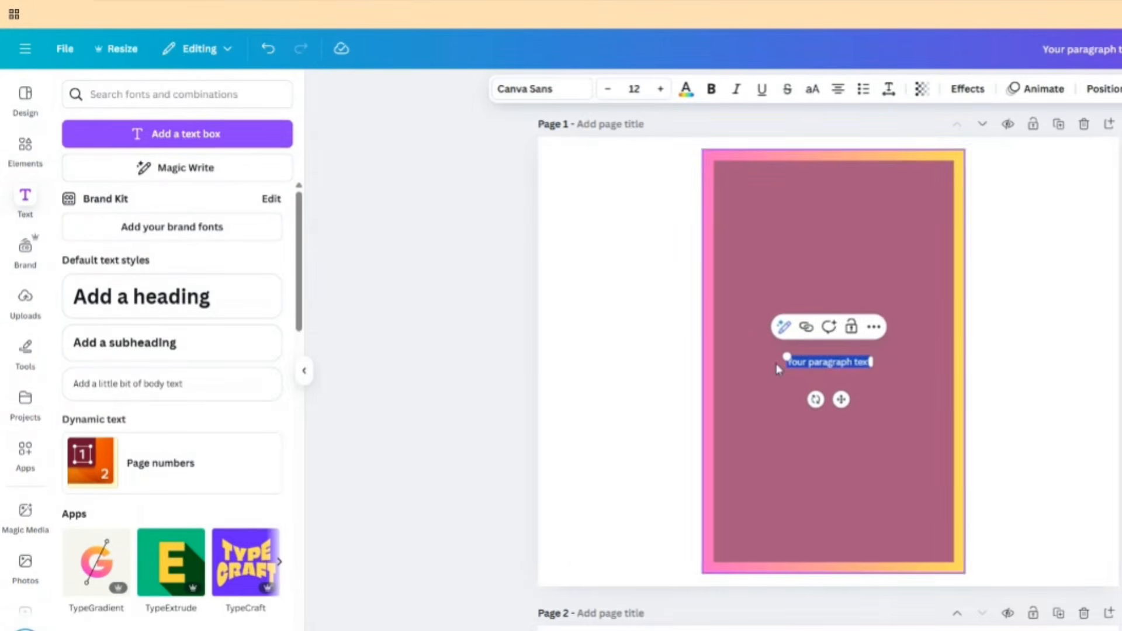
{"action": "left_click", "coordinate": [266, 49]}
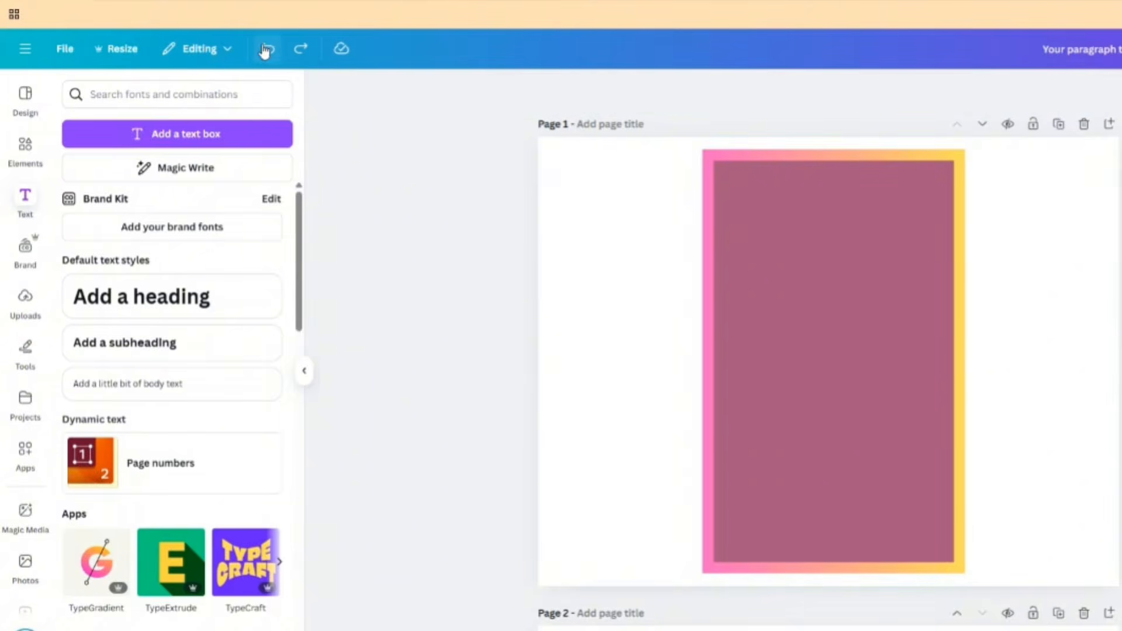
{"action": "scroll", "coordinate": [114, 310], "scroll_direction": "down", "scroll_amount": 3}
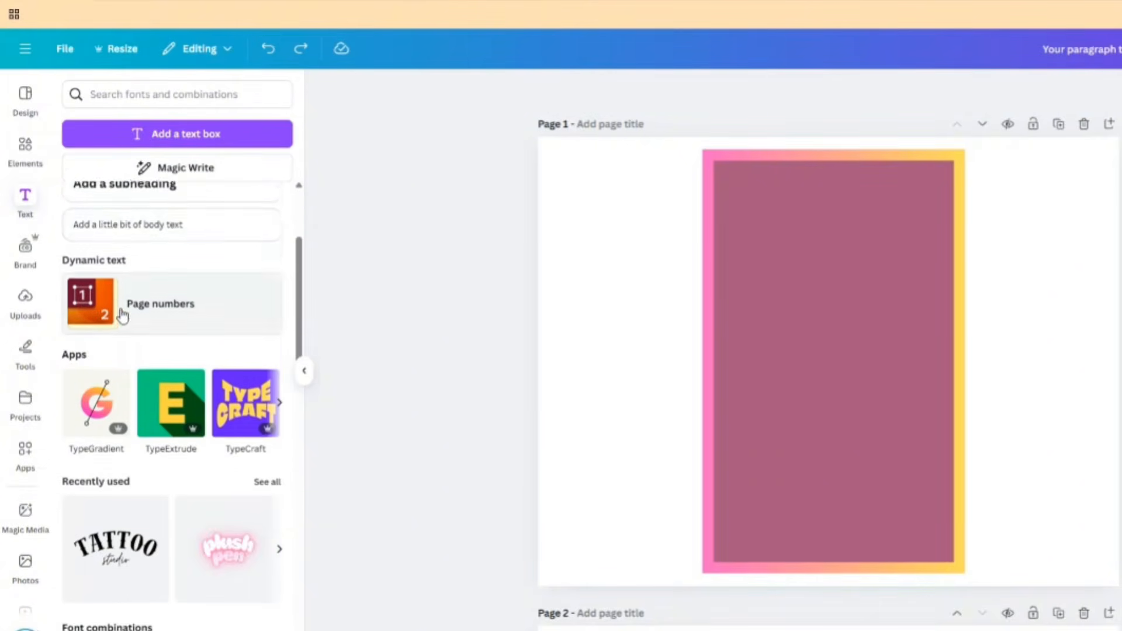
{"action": "scroll", "coordinate": [122, 316], "scroll_direction": "down", "scroll_amount": 6}
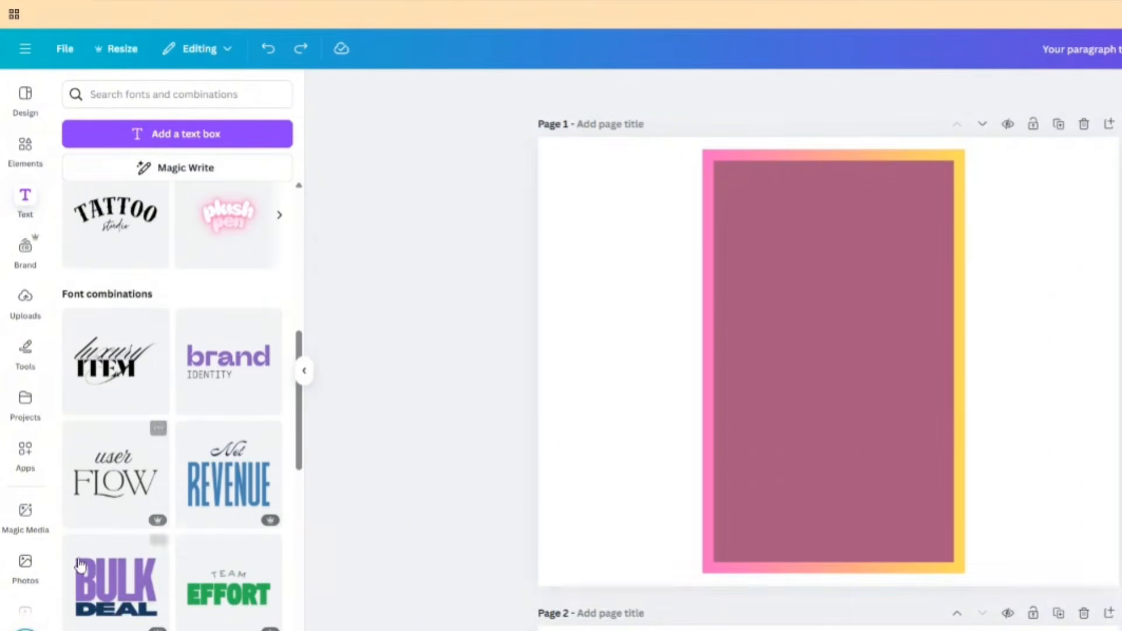
{"action": "scroll", "coordinate": [80, 565], "scroll_direction": "down", "scroll_amount": 3}
{"action": "left_click", "coordinate": [210, 234]}
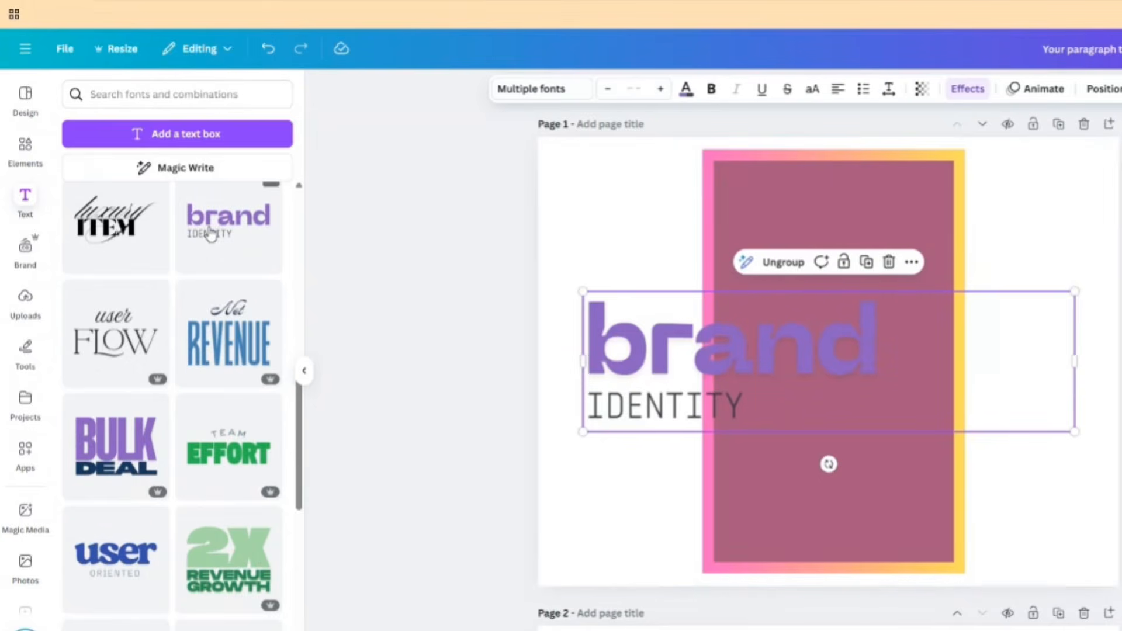
{"action": "left_click", "coordinate": [267, 48]}
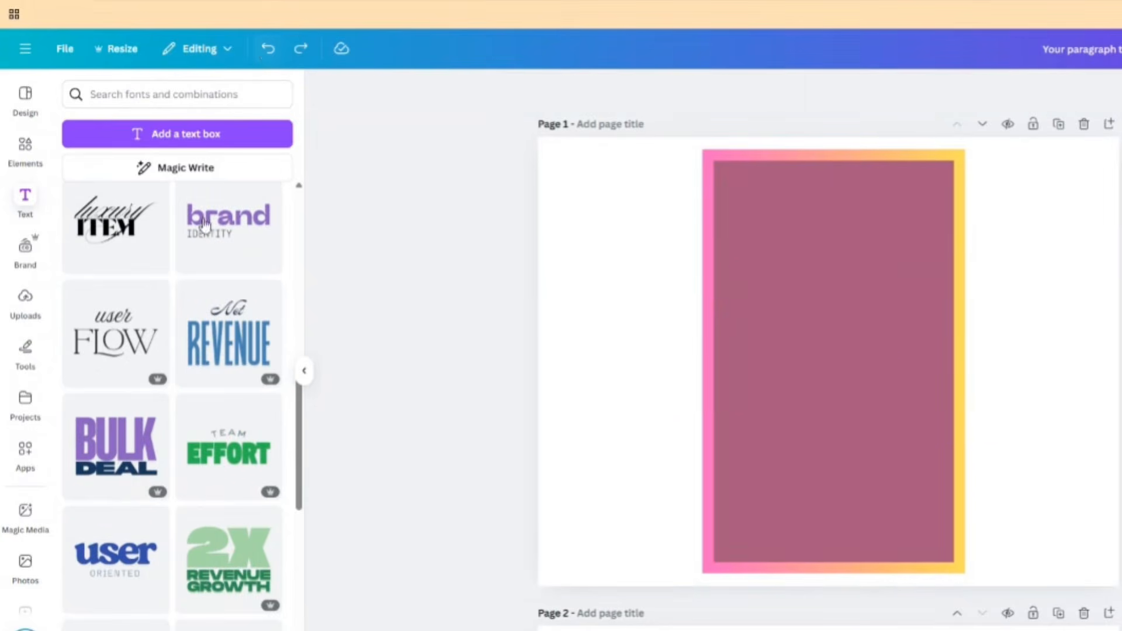
Try the "Team Effort" and "Bulk Deal" font combinations on page 1, undoing each
{"action": "left_click", "coordinate": [201, 456]}
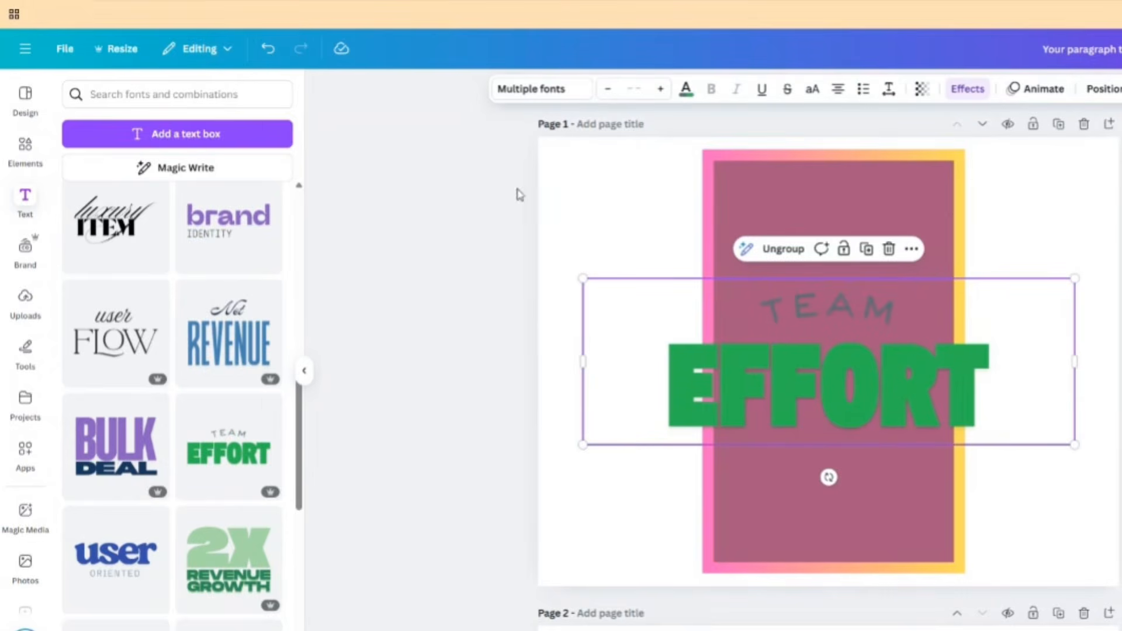
{"action": "left_click", "coordinate": [268, 48]}
{"action": "left_click", "coordinate": [112, 455]}
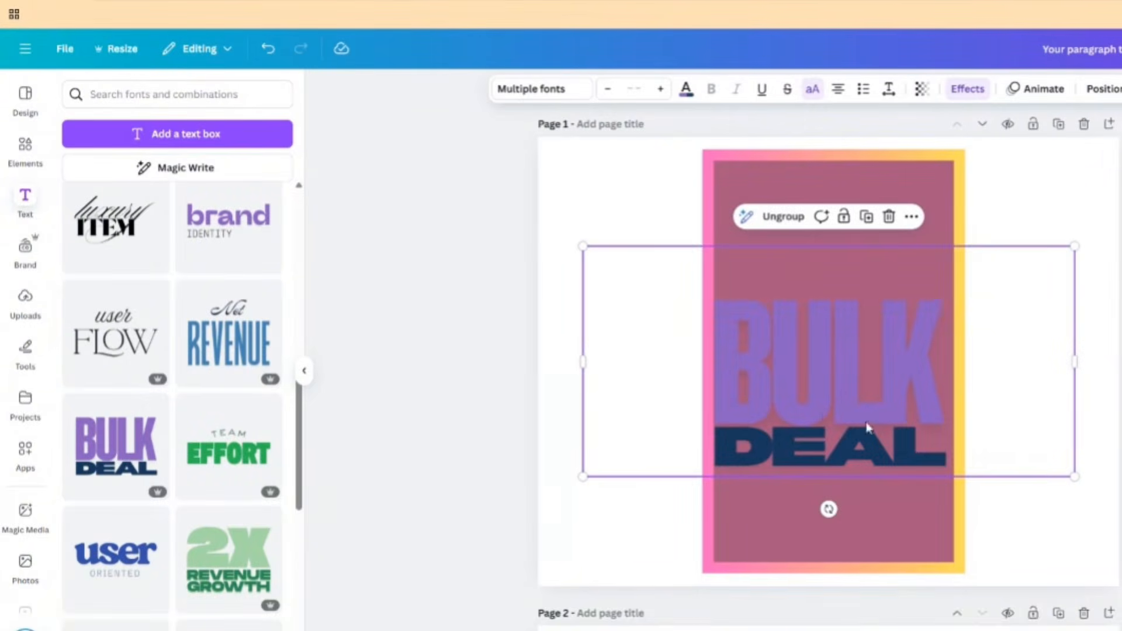
{"action": "left_click", "coordinate": [268, 48]}
Add the "Tattoo studio" font combination to page 1
{"action": "scroll", "coordinate": [114, 444], "scroll_direction": "down", "scroll_amount": 5}
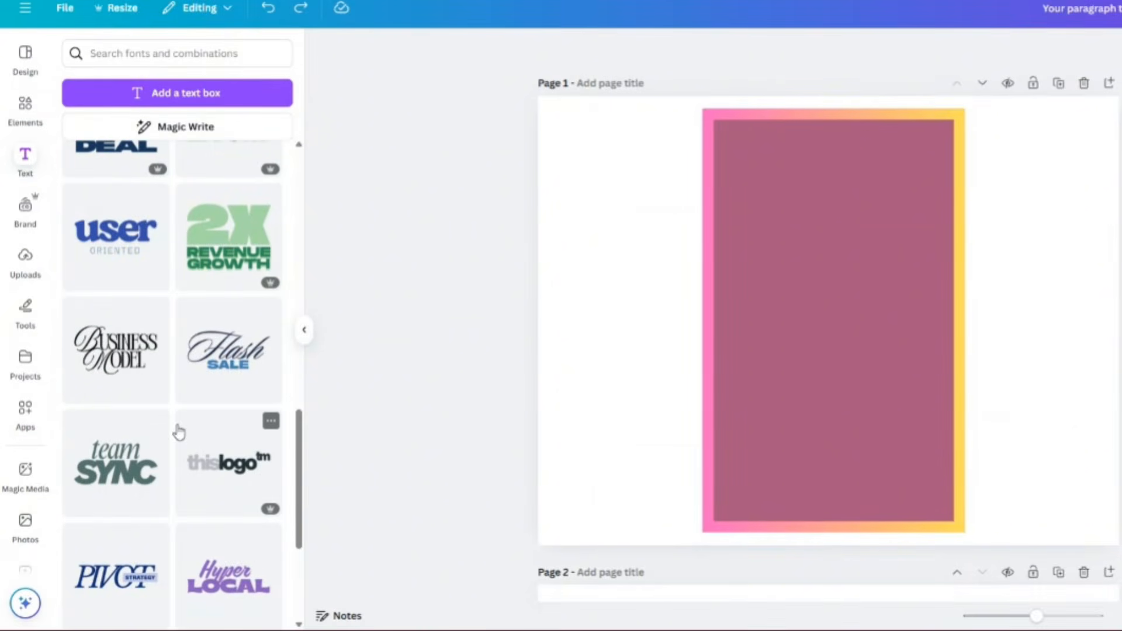
{"action": "scroll", "coordinate": [165, 367], "scroll_direction": "up", "scroll_amount": 4}
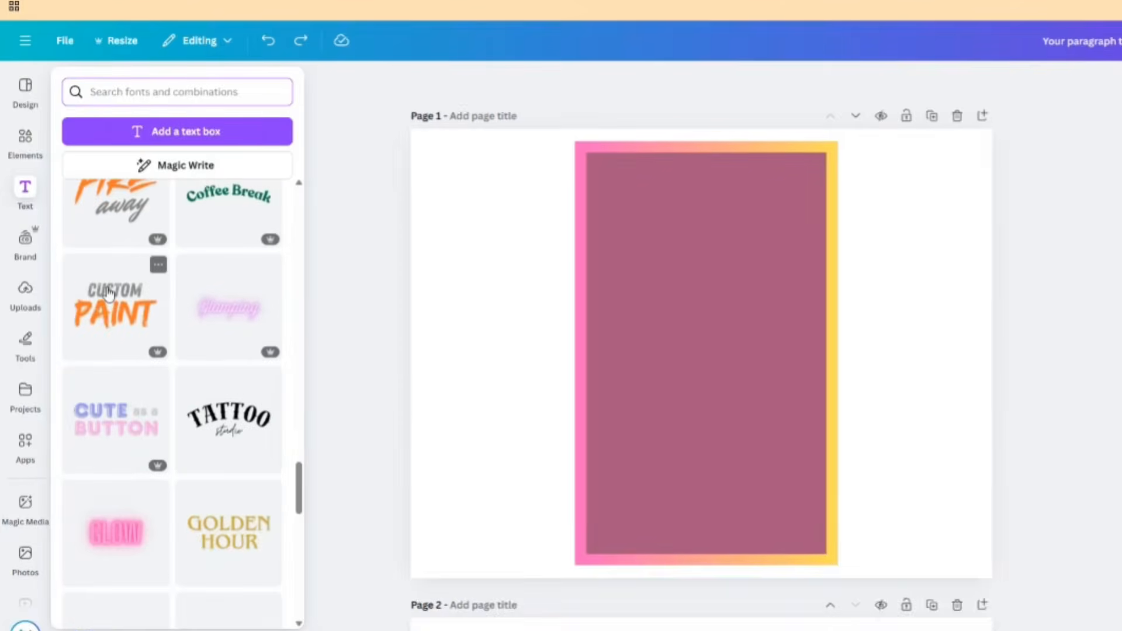
{"action": "scroll", "coordinate": [111, 303], "scroll_direction": "down", "scroll_amount": 1}
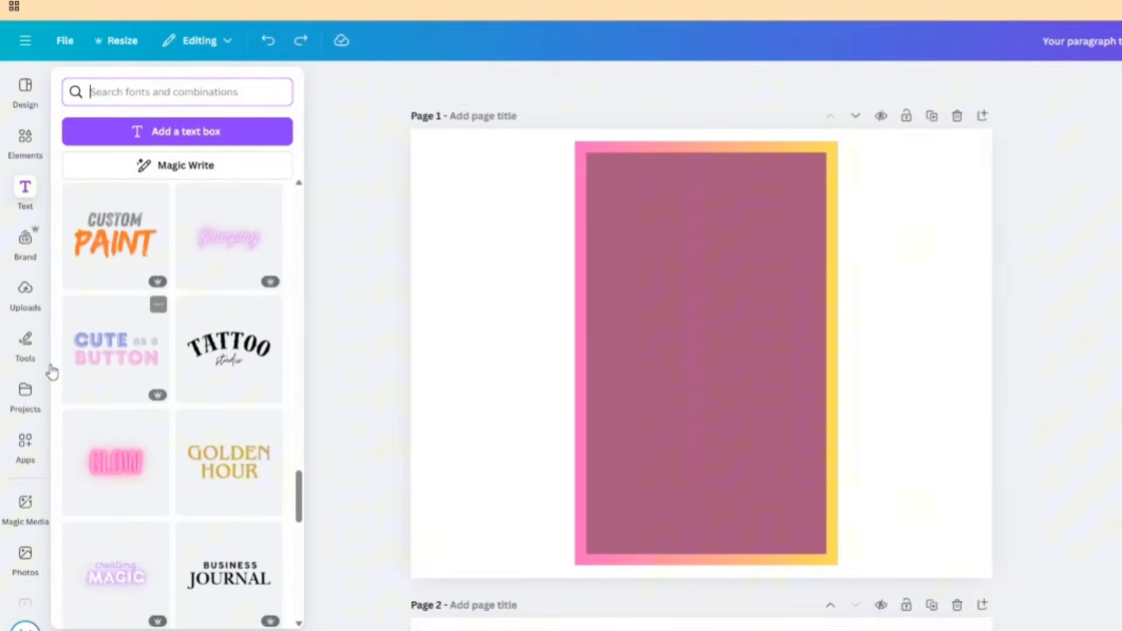
{"action": "left_click", "coordinate": [229, 365]}
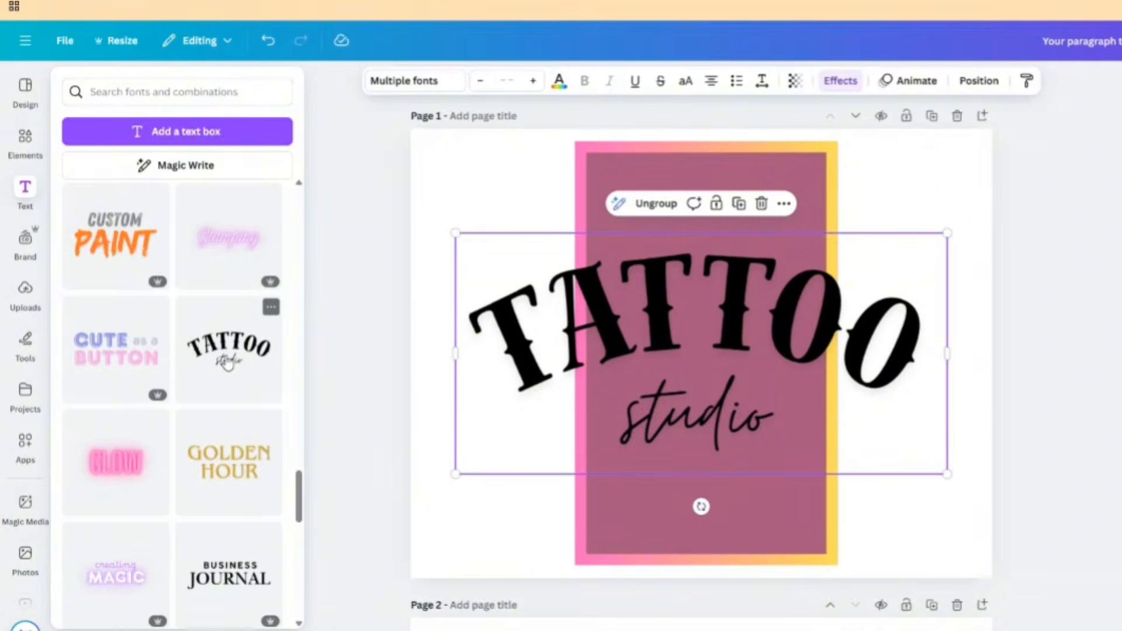
{"action": "left_click", "coordinate": [300, 350]}
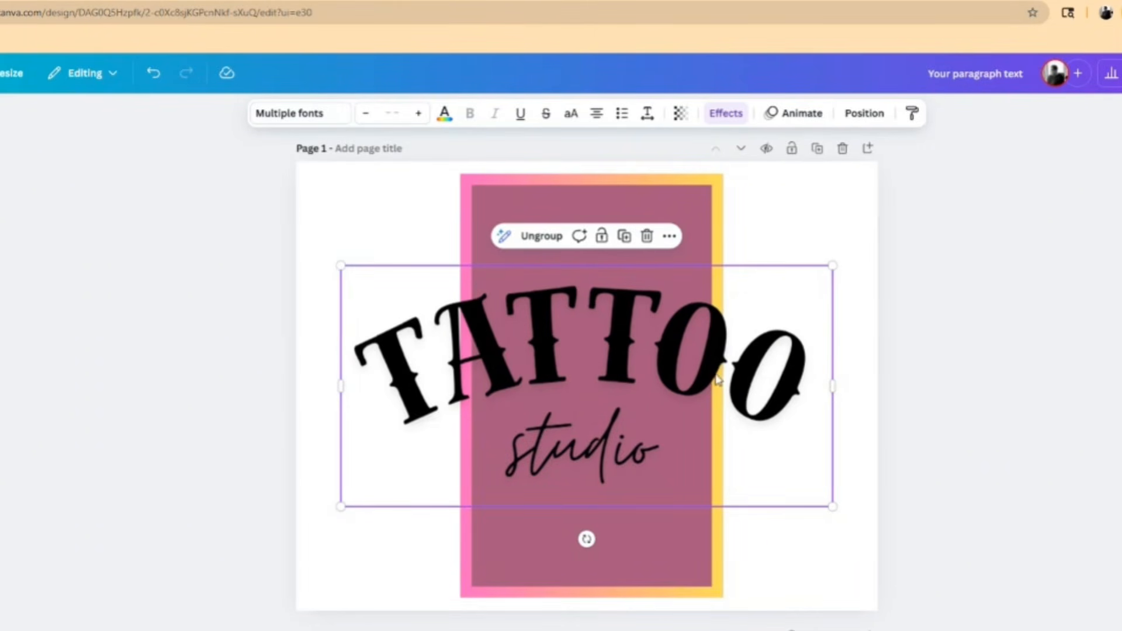
Replace the curved word TATTOO with ROLL
{"action": "left_click", "coordinate": [586, 357]}
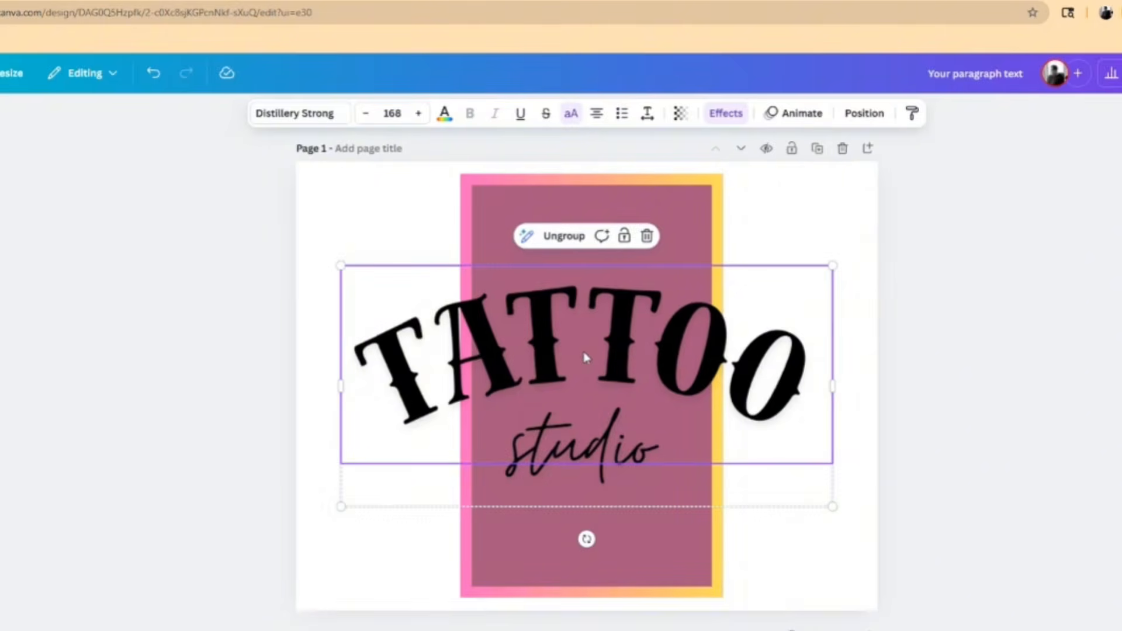
{"action": "double_click", "coordinate": [585, 354]}
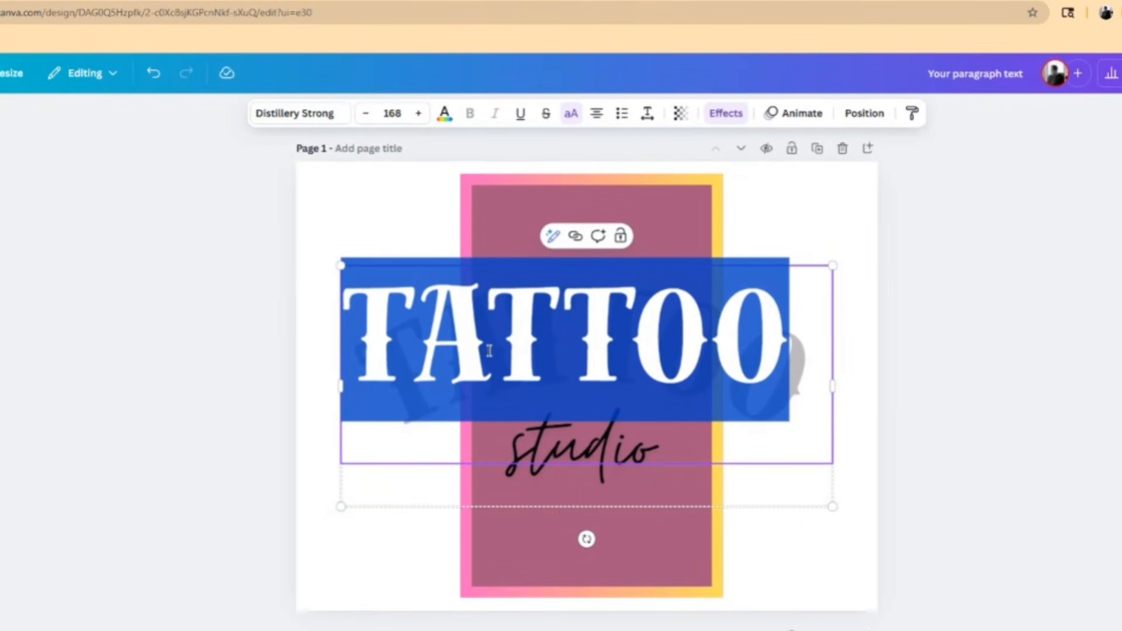
{"action": "type", "text": "ROLL"}
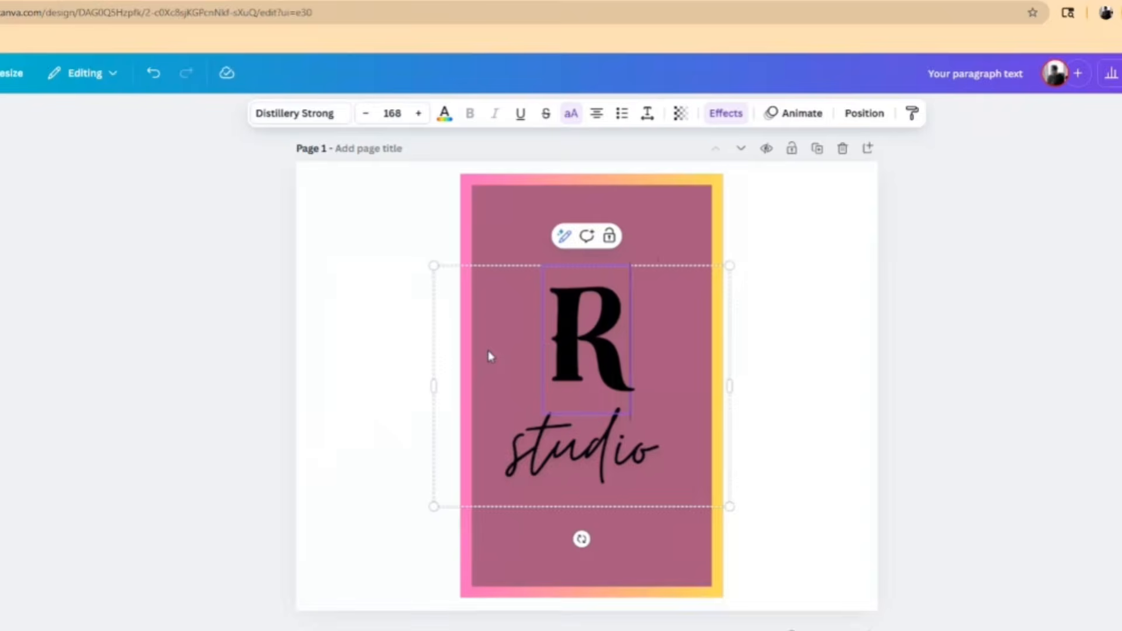
Replace the script word "studio" with "the dice"
{"action": "left_click", "coordinate": [583, 466]}
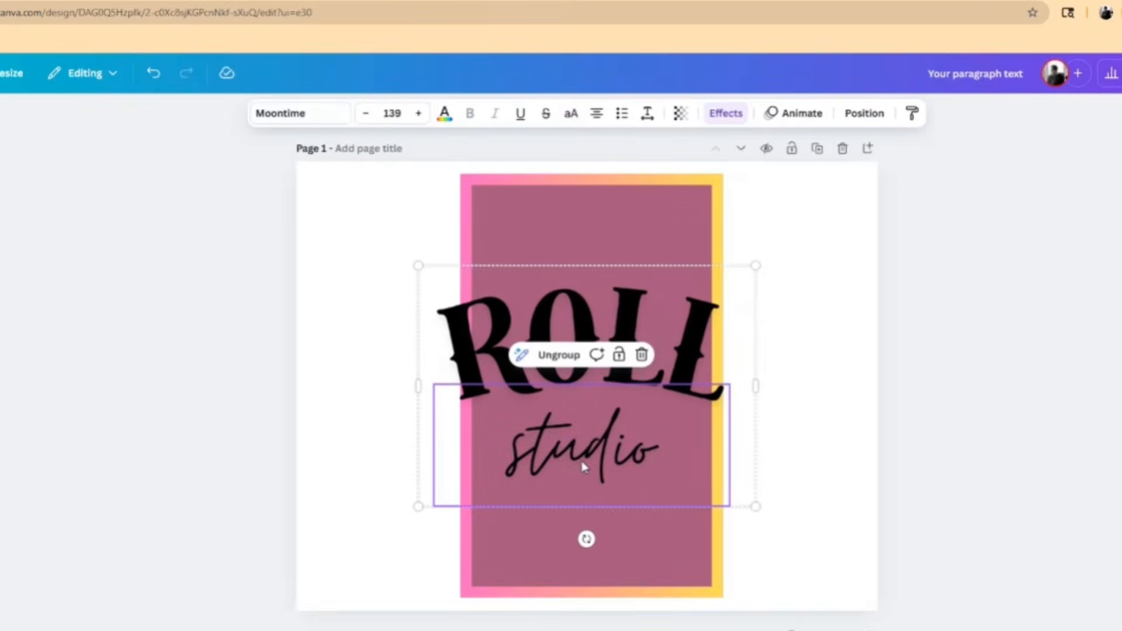
{"action": "double_click", "coordinate": [583, 466]}
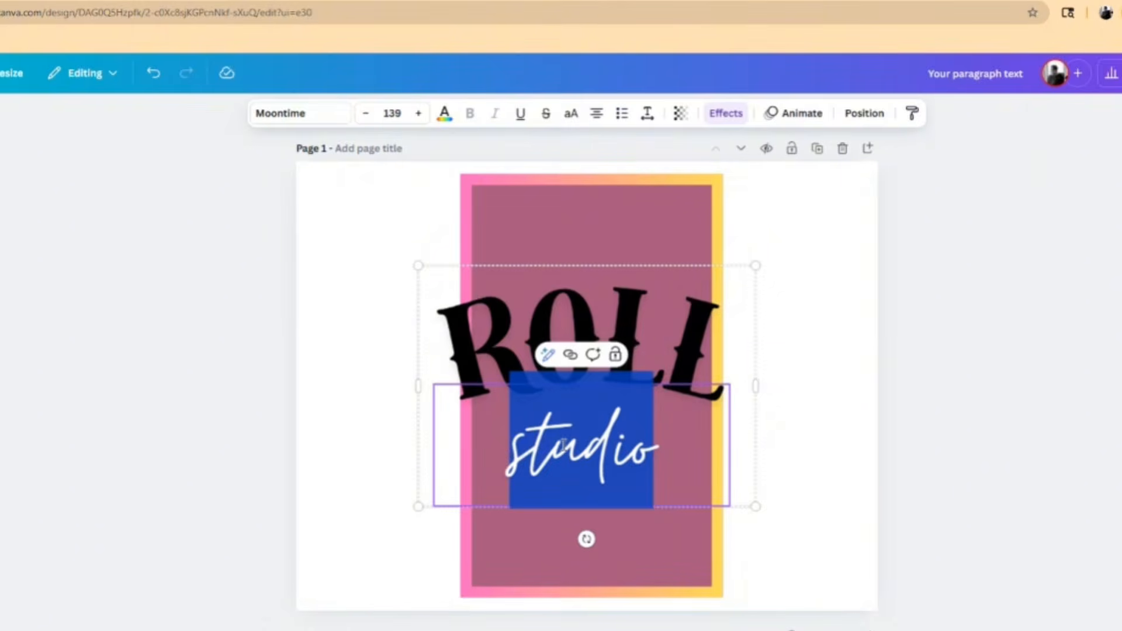
{"action": "type", "text": "the"}
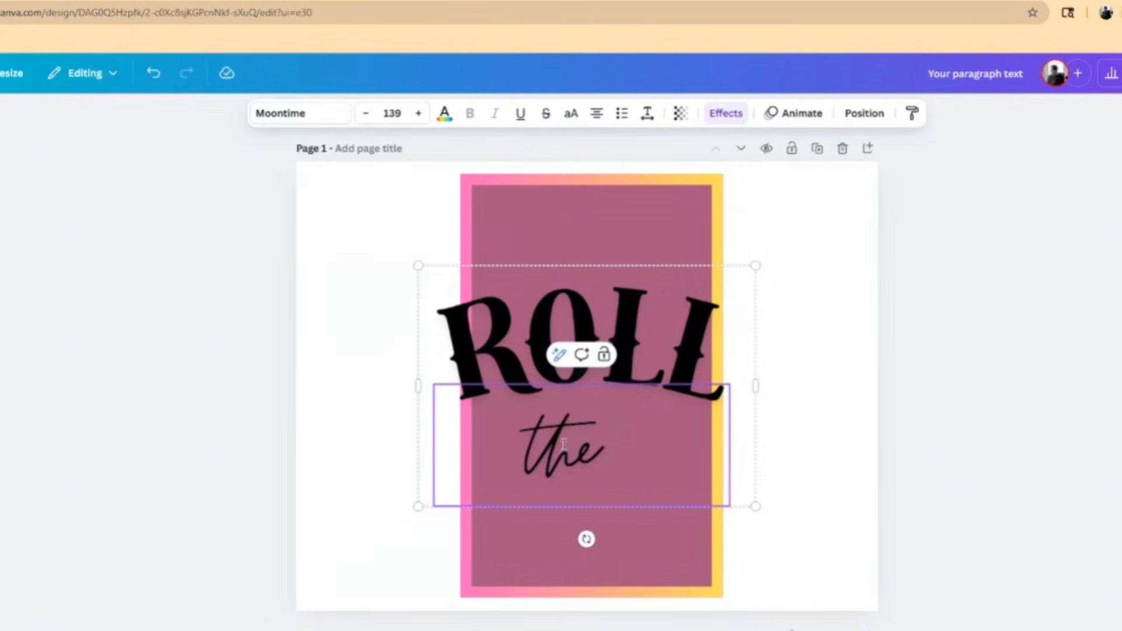
{"action": "type", "text": " dice"}
{"action": "left_click", "coordinate": [569, 238]}
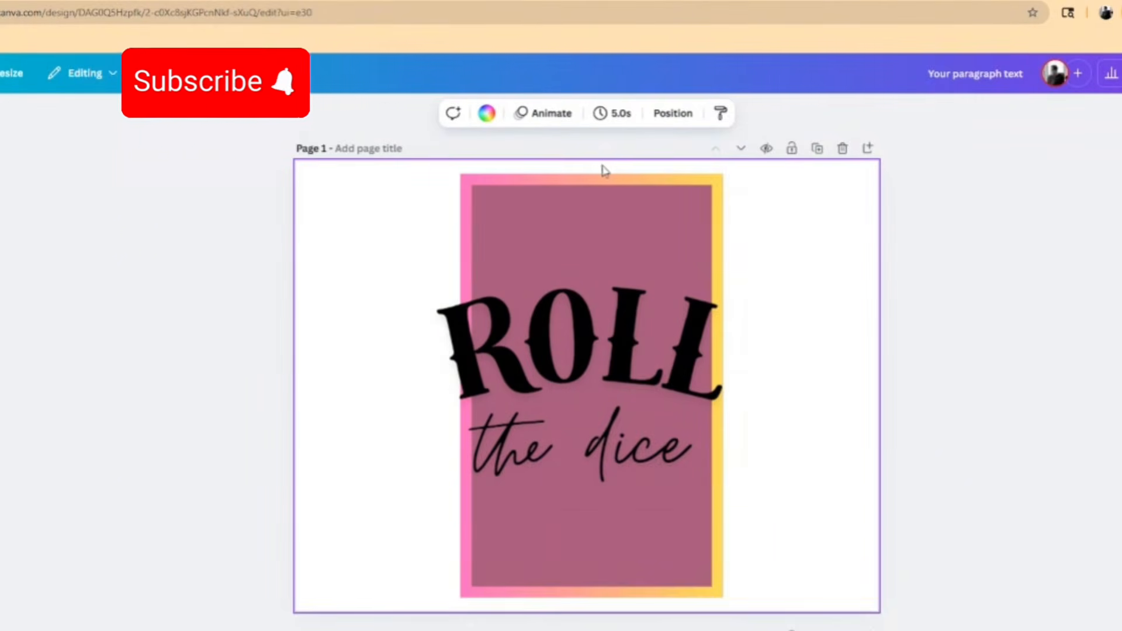
Shrink the "ROLL the dice" group until ROLL's font size is about 88, and center it inside the rectangle's upper edge
{"action": "left_click", "coordinate": [566, 366]}
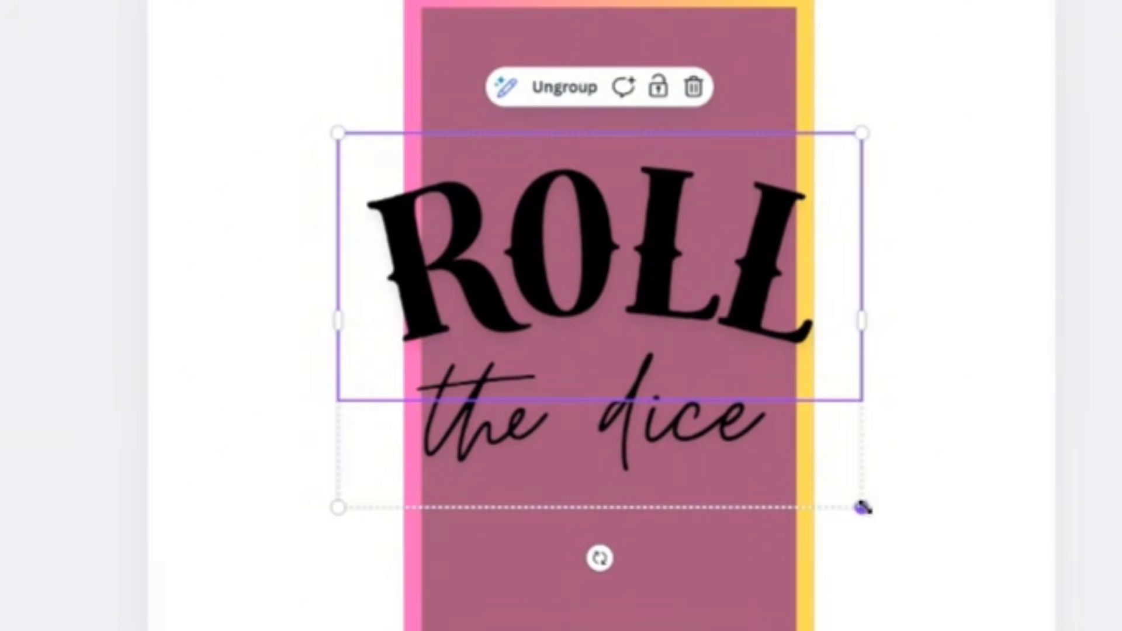
{"action": "left_click_drag", "start_coordinate": [863, 508], "coordinate": [783, 421]}
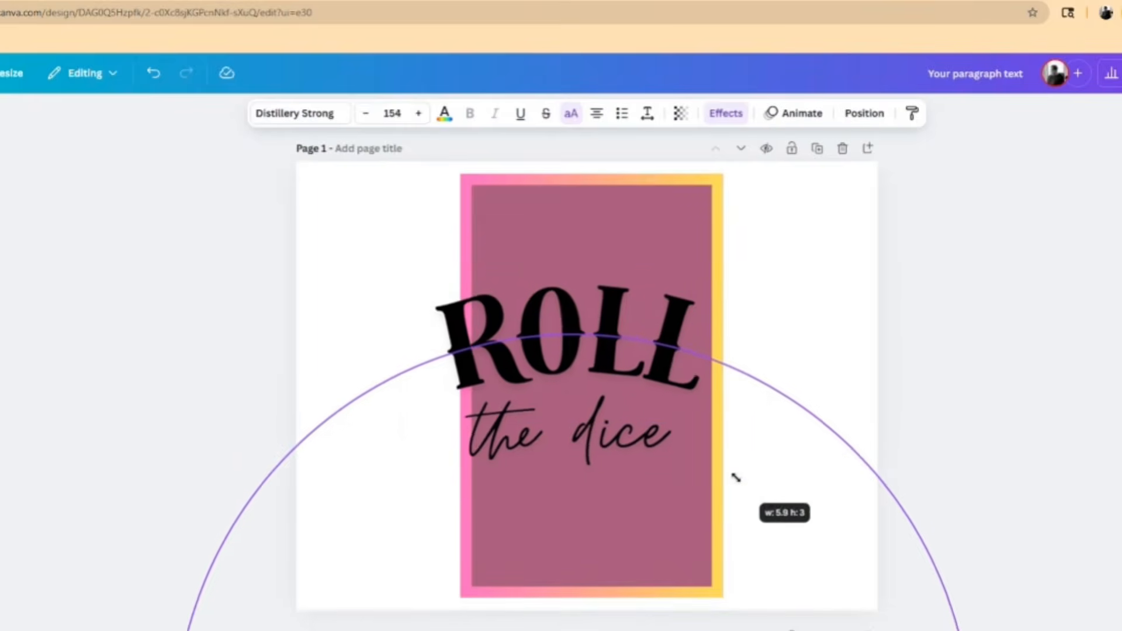
{"action": "left_click_drag", "start_coordinate": [703, 448], "coordinate": [638, 411]}
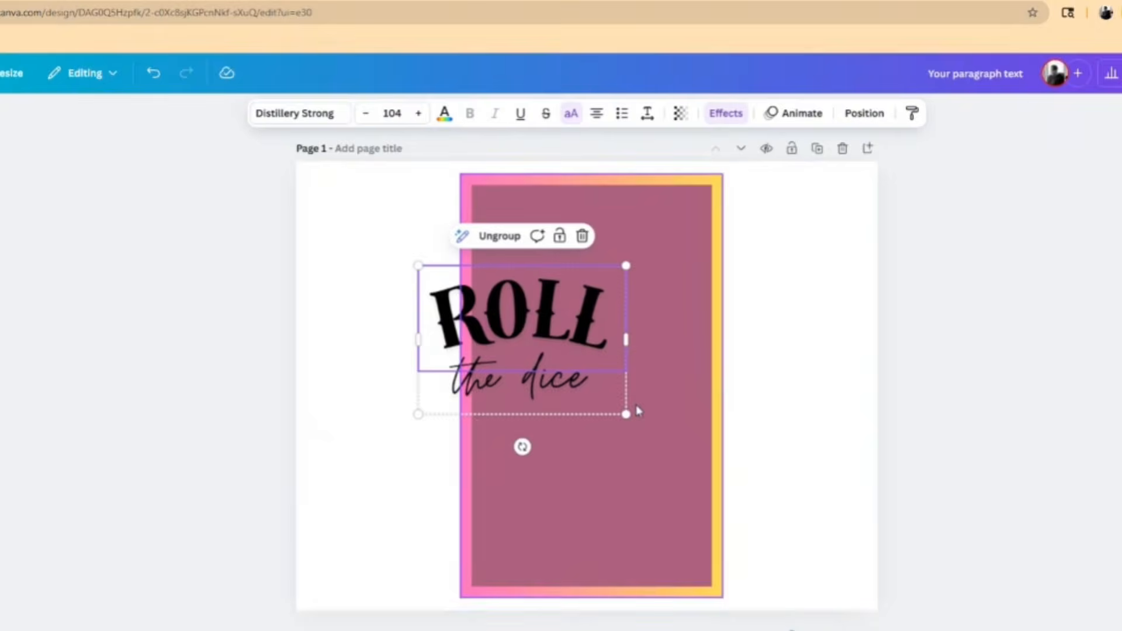
{"action": "left_click_drag", "start_coordinate": [503, 338], "coordinate": [571, 253]}
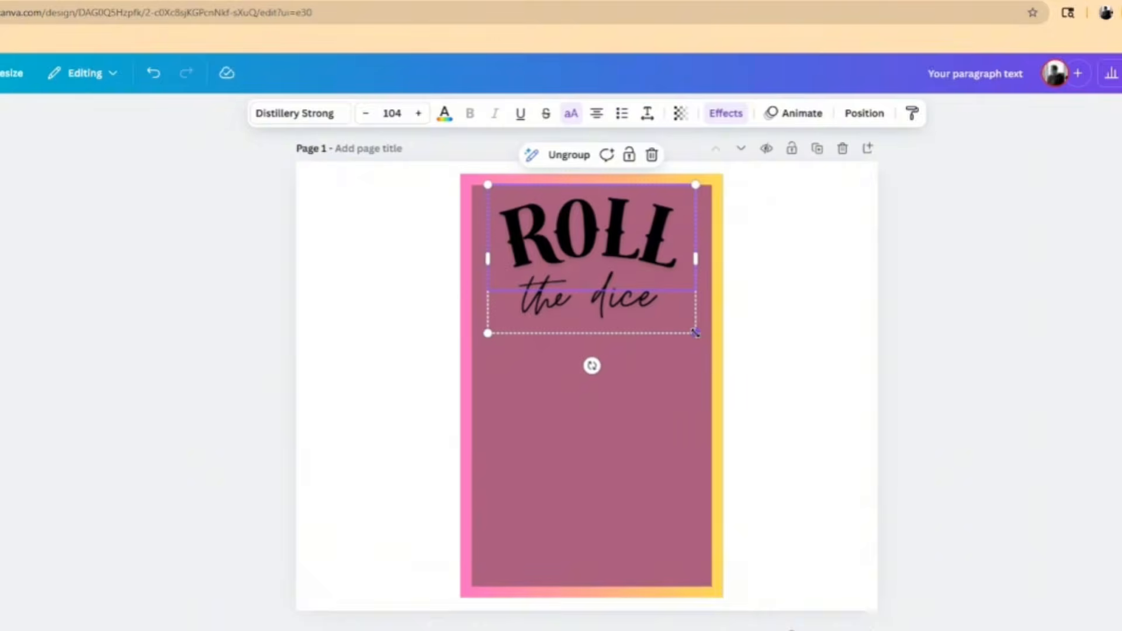
{"action": "left_click_drag", "start_coordinate": [695, 333], "coordinate": [664, 308]}
{"action": "mouse_move", "coordinate": [598, 246]}
{"action": "left_mouse_down"}
{"action": "mouse_move", "coordinate": [614, 247]}
{"action": "mouse_move", "coordinate": [611, 238]}
{"action": "mouse_move", "coordinate": [607, 248]}
{"action": "left_mouse_up"}
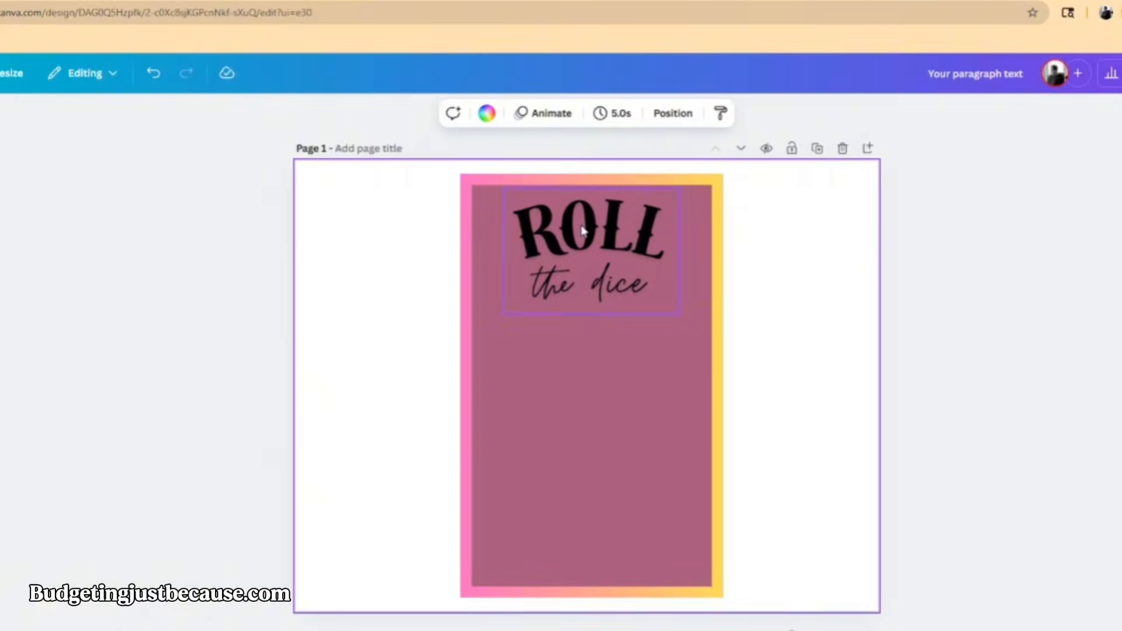
Color both the ROLL and "the dice" text white
{"action": "left_click", "coordinate": [583, 232]}
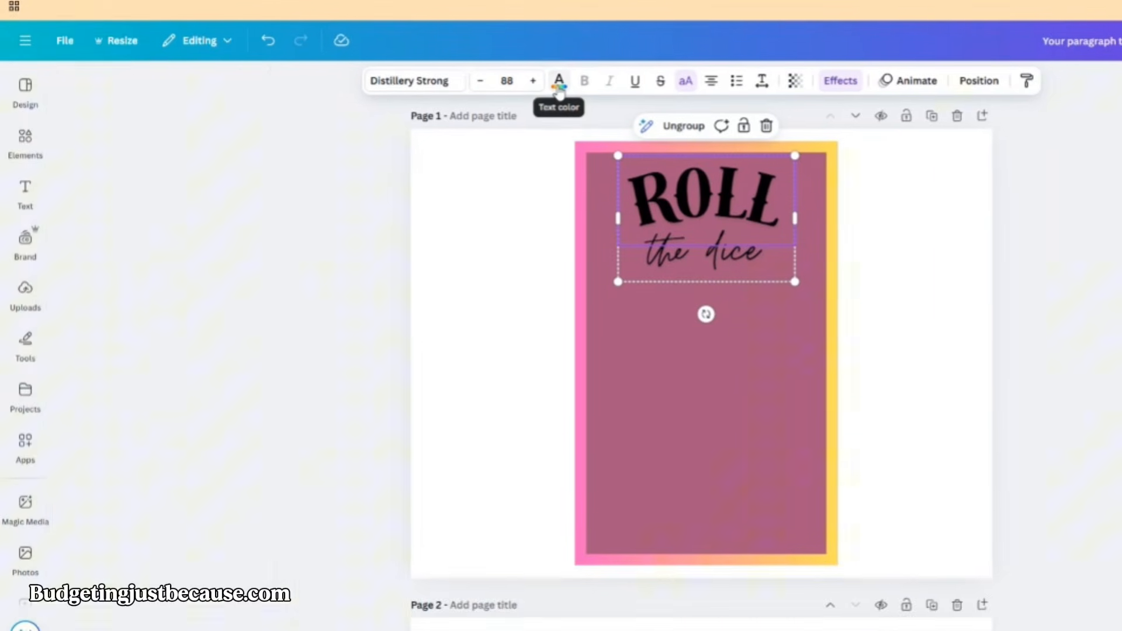
{"action": "left_click", "coordinate": [444, 117]}
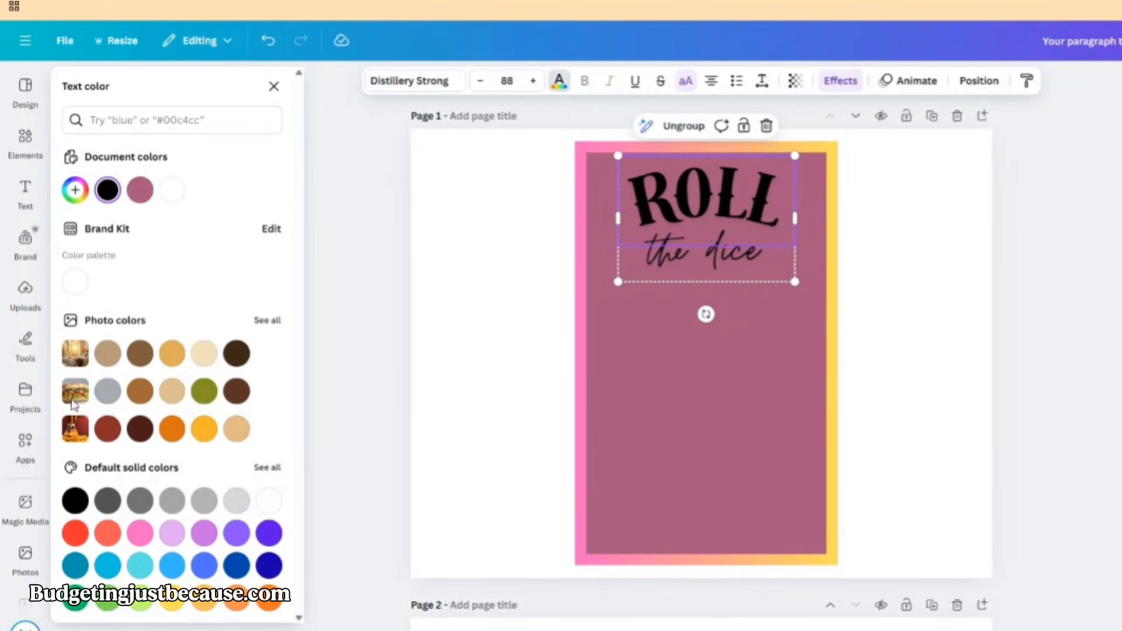
{"action": "left_click", "coordinate": [172, 191]}
{"action": "left_click", "coordinate": [718, 266]}
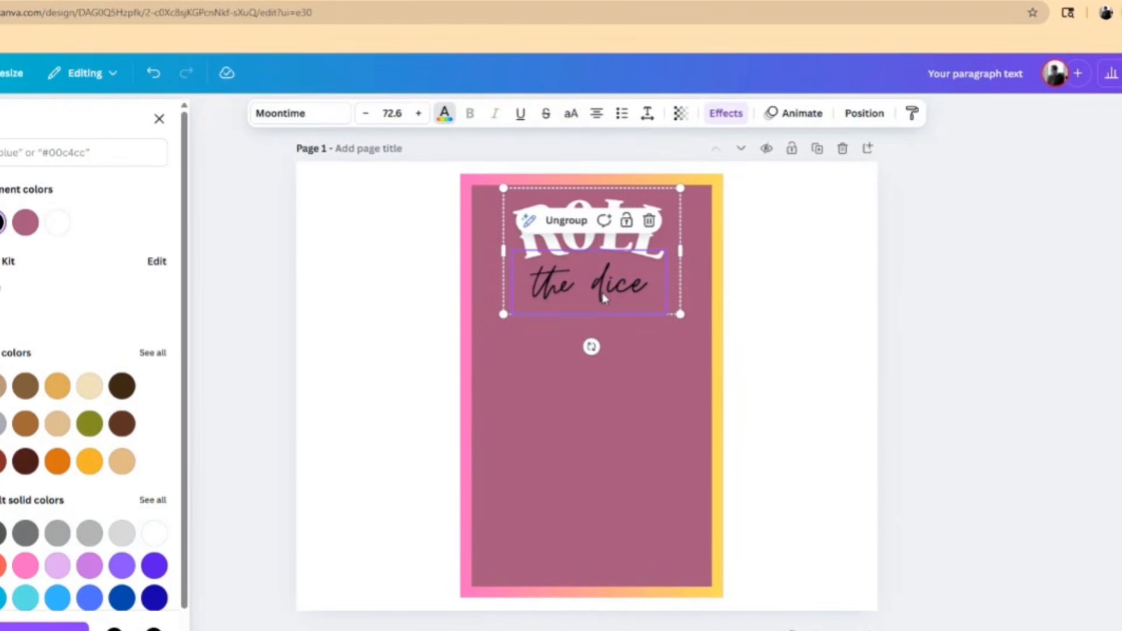
{"action": "left_click", "coordinate": [57, 222]}
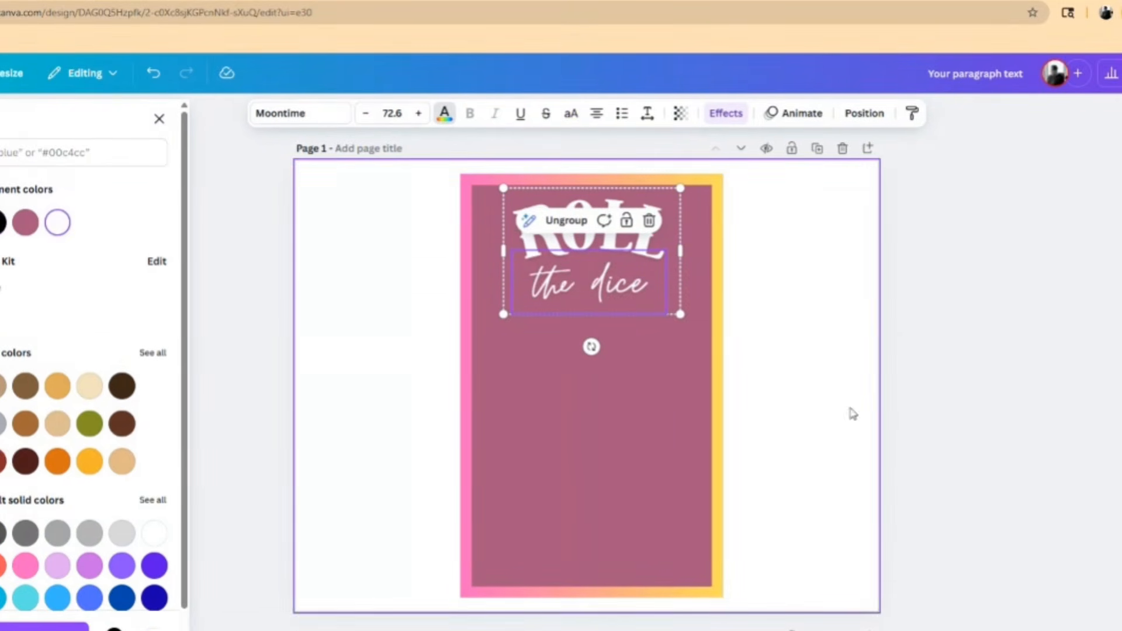
{"action": "left_click", "coordinate": [802, 332]}
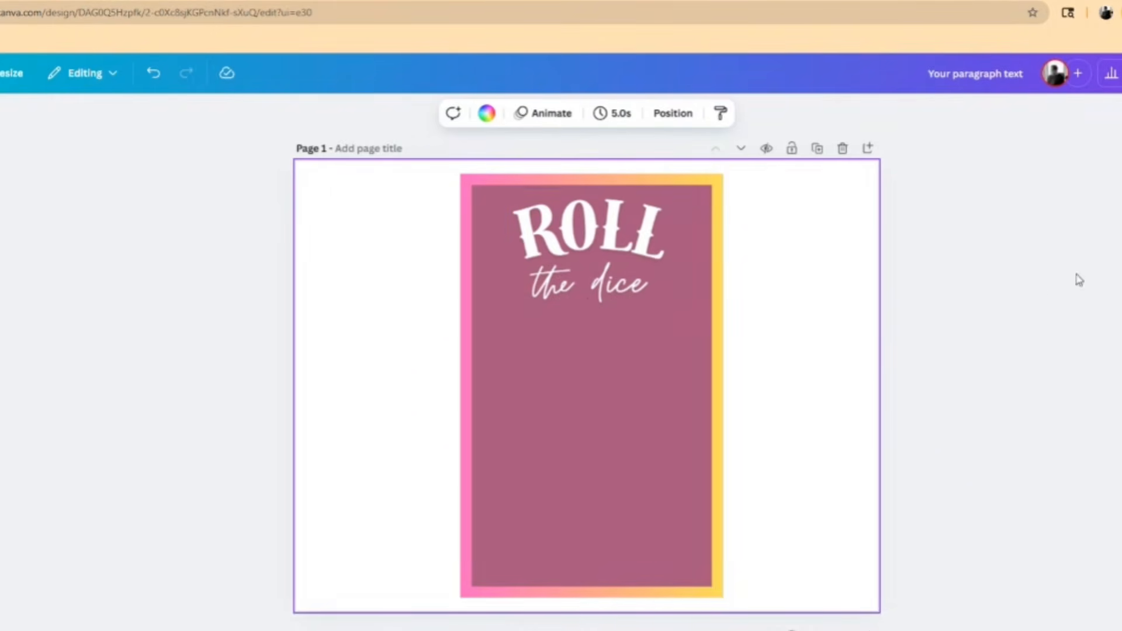
Search the graphics library for "dice" and add the purple-and-cream pair of dice with pink hearts to page 1
{"action": "left_click", "coordinate": [25, 126]}
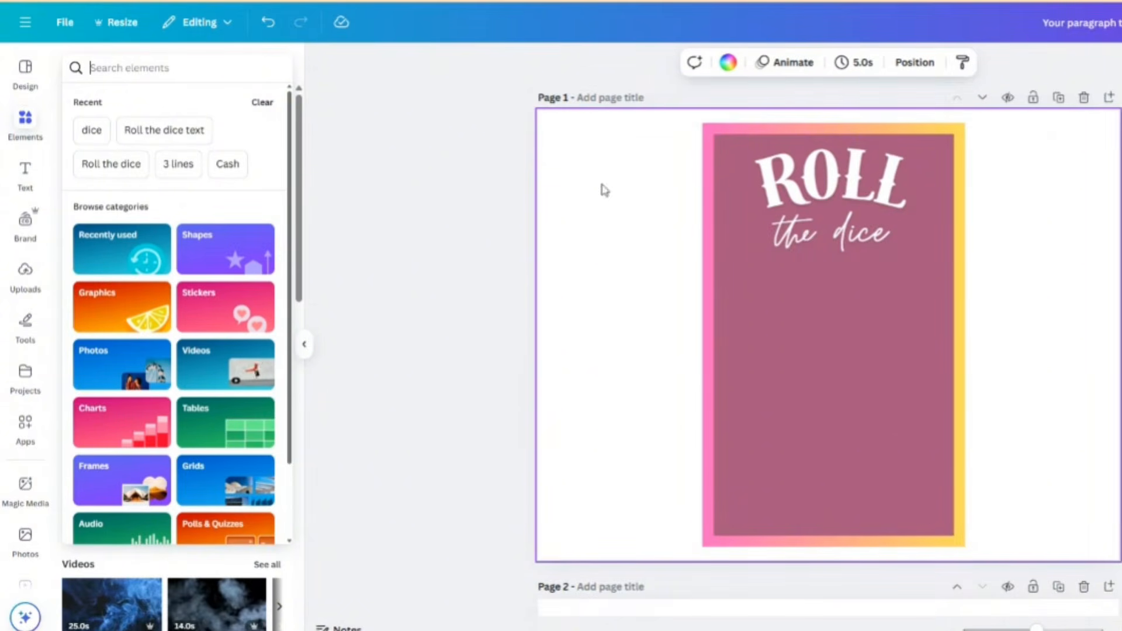
{"action": "left_click", "coordinate": [101, 68]}
{"action": "type", "text": "dice"}
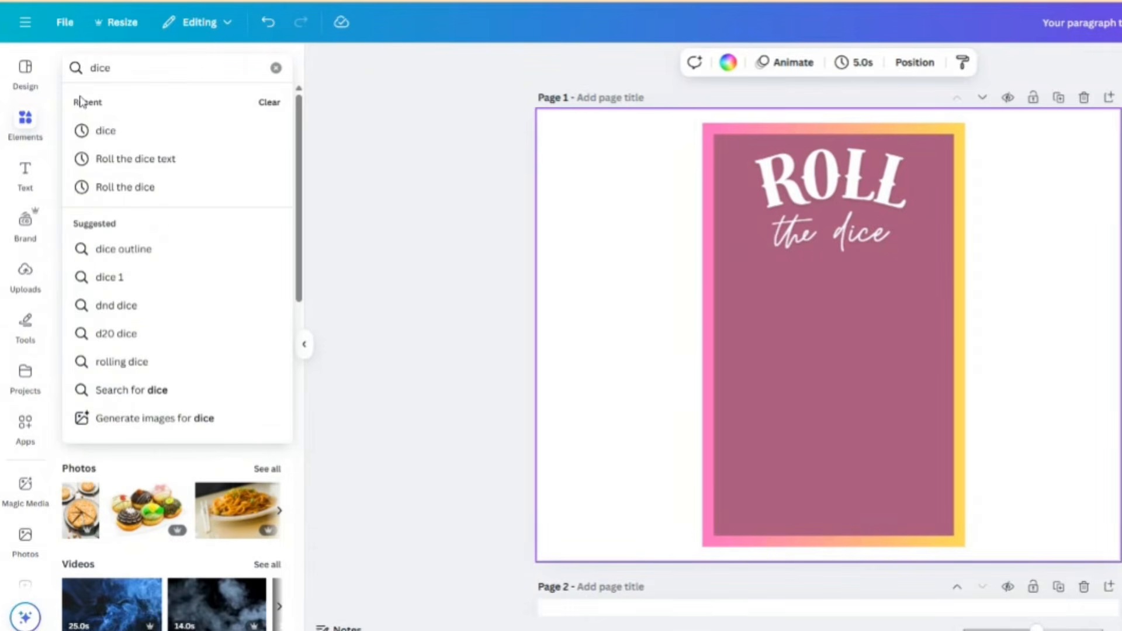
{"action": "key", "text": "Return"}
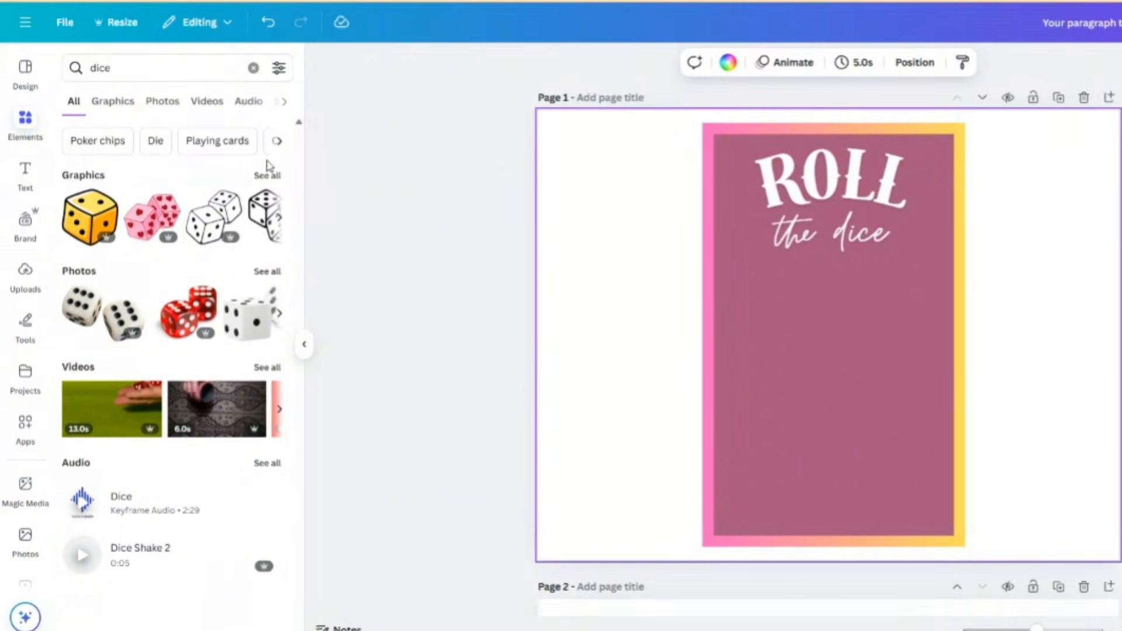
{"action": "left_click", "coordinate": [267, 178]}
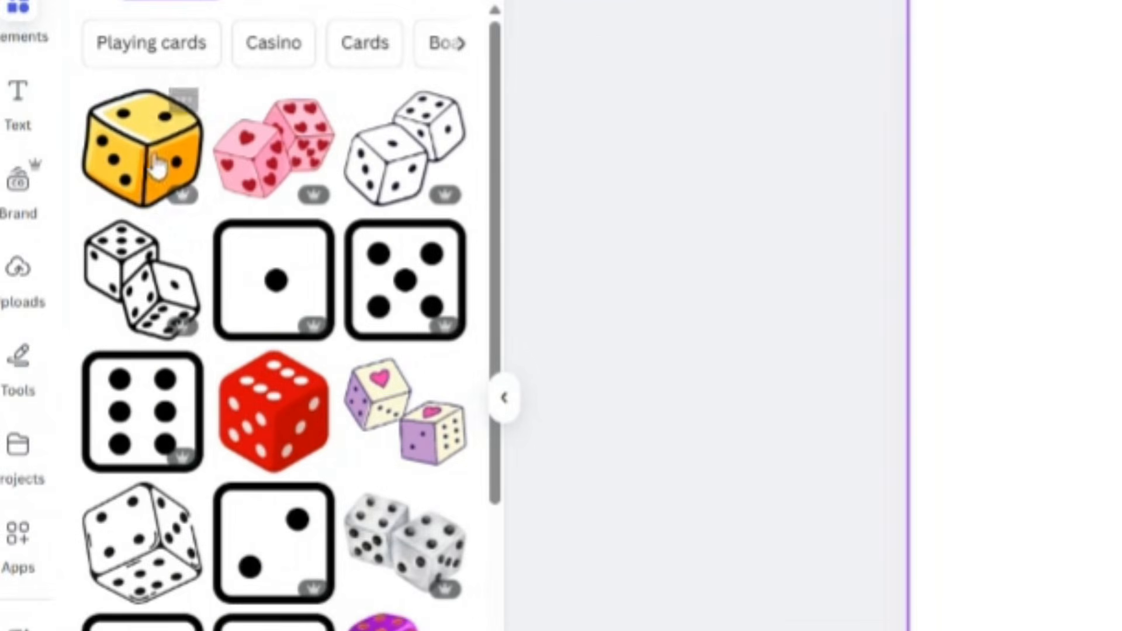
{"action": "mouse_move", "coordinate": [183, 207]}
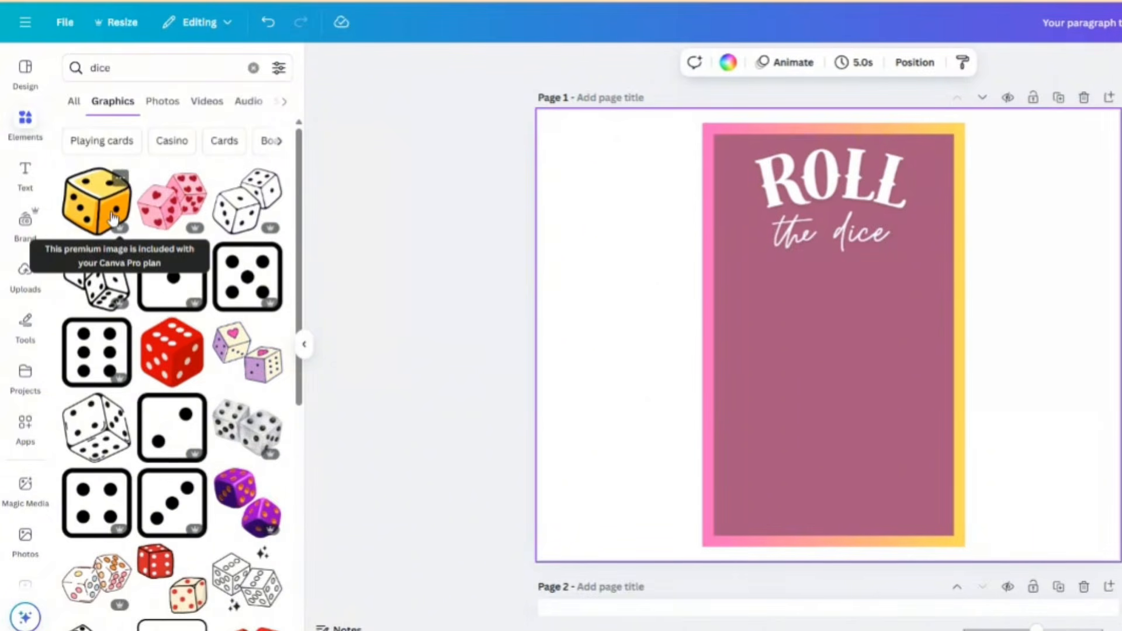
{"action": "mouse_move", "coordinate": [275, 234]}
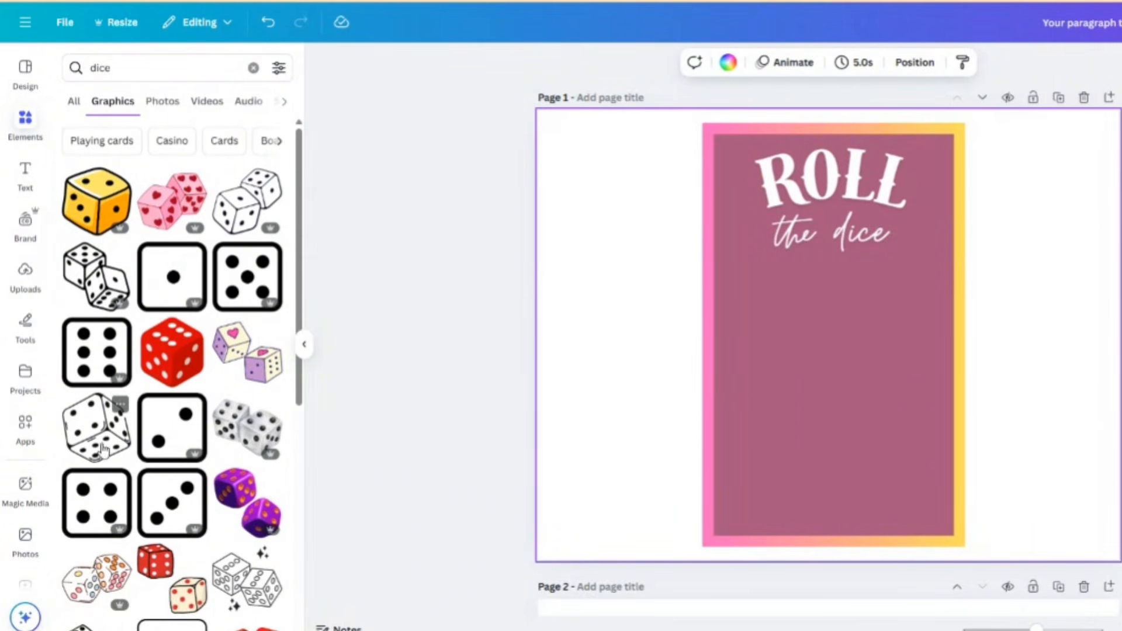
{"action": "scroll", "coordinate": [210, 474], "scroll_direction": "down", "scroll_amount": 3}
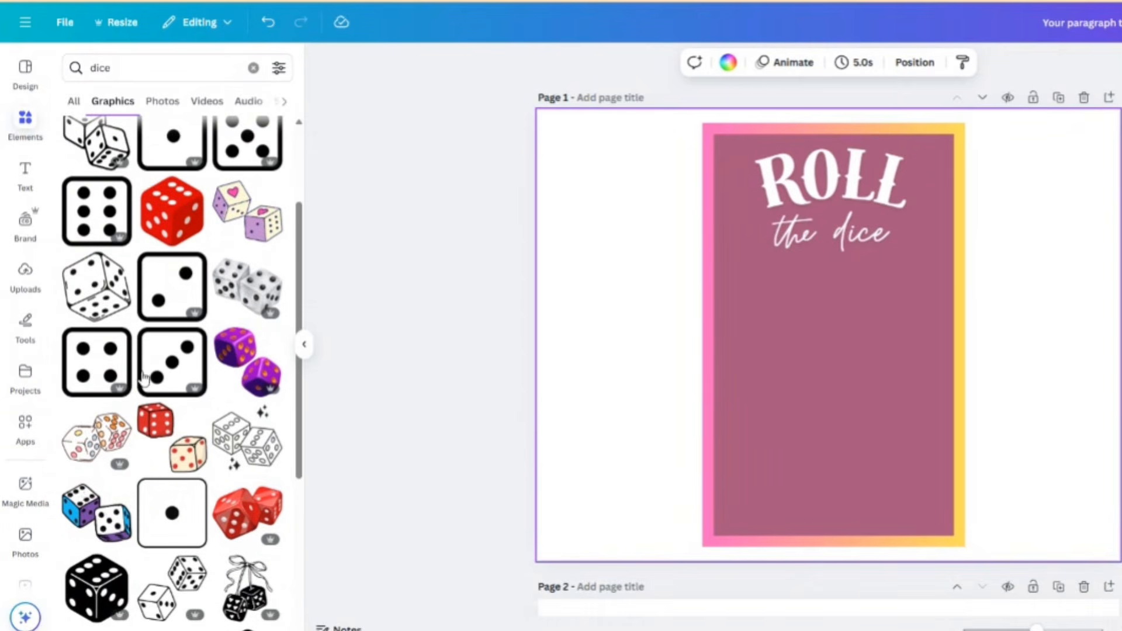
{"action": "scroll", "coordinate": [176, 374], "scroll_direction": "up", "scroll_amount": 3}
{"action": "left_click", "coordinate": [249, 369]}
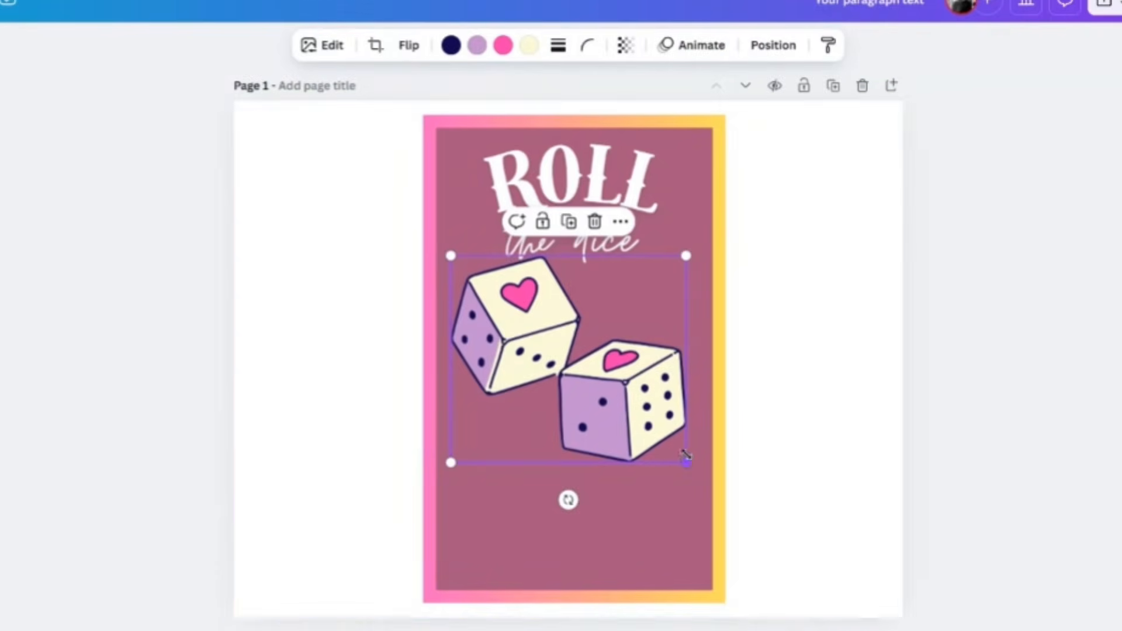
Shrink the heart dice graphic to a small icon and center it directly beneath the "the dice" script text
{"action": "left_click_drag", "start_coordinate": [686, 461], "coordinate": [570, 272]}
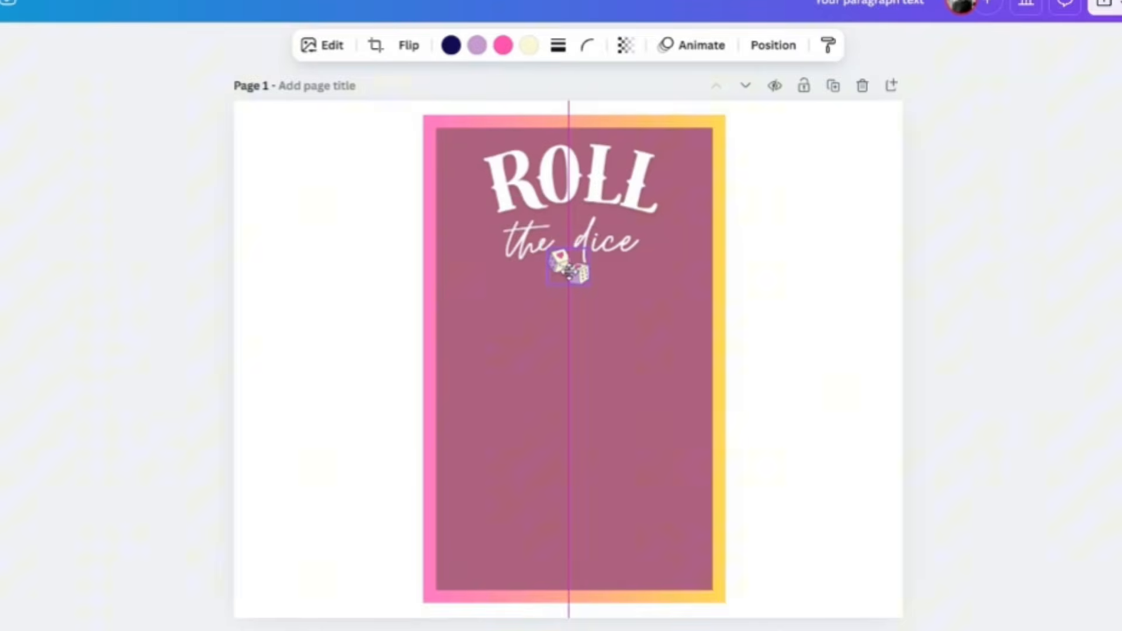
{"action": "left_click", "coordinate": [626, 306]}
{"action": "left_click", "coordinate": [566, 271]}
{"action": "left_click", "coordinate": [583, 278]}
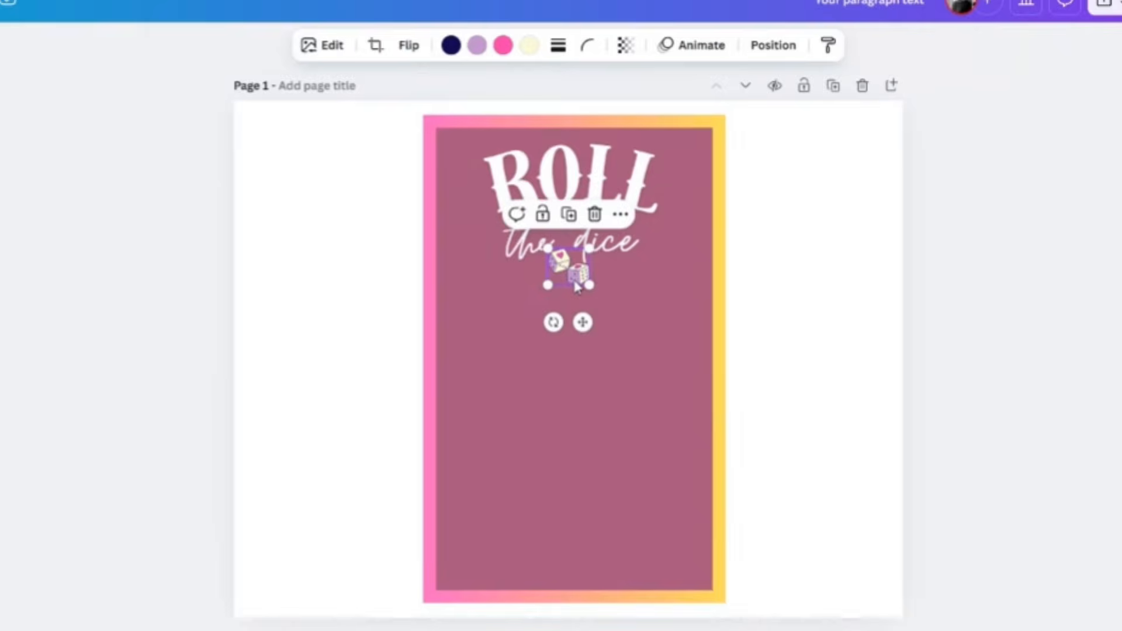
{"action": "left_click_drag", "start_coordinate": [582, 317], "coordinate": [582, 322]}
{"action": "left_click", "coordinate": [691, 303]}
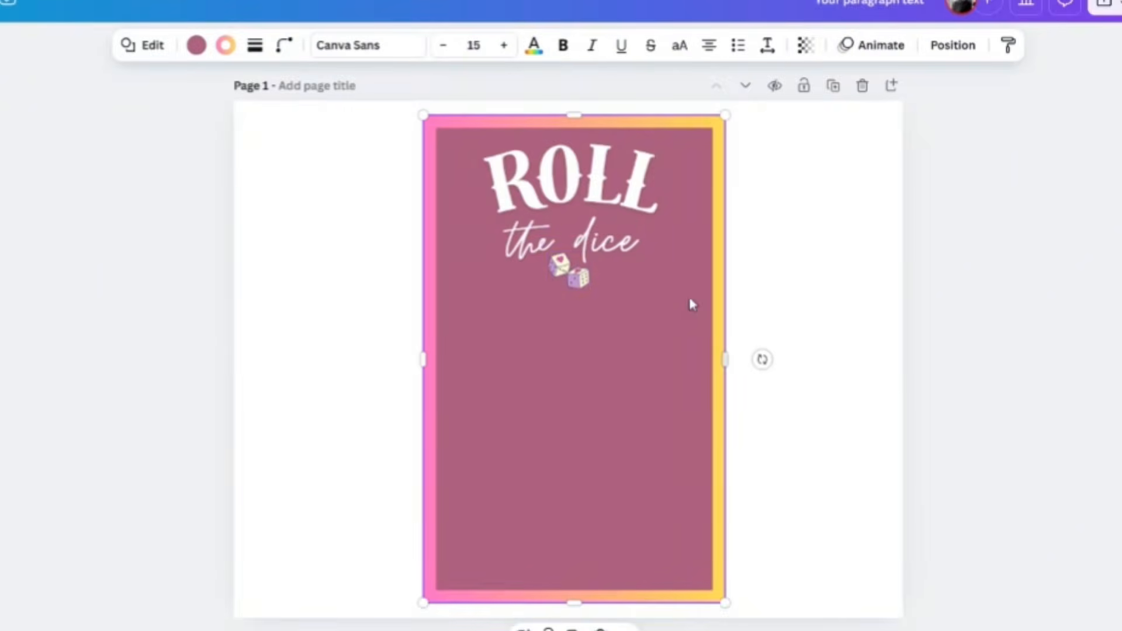
{"action": "left_click", "coordinate": [567, 271]}
{"action": "left_click", "coordinate": [768, 295]}
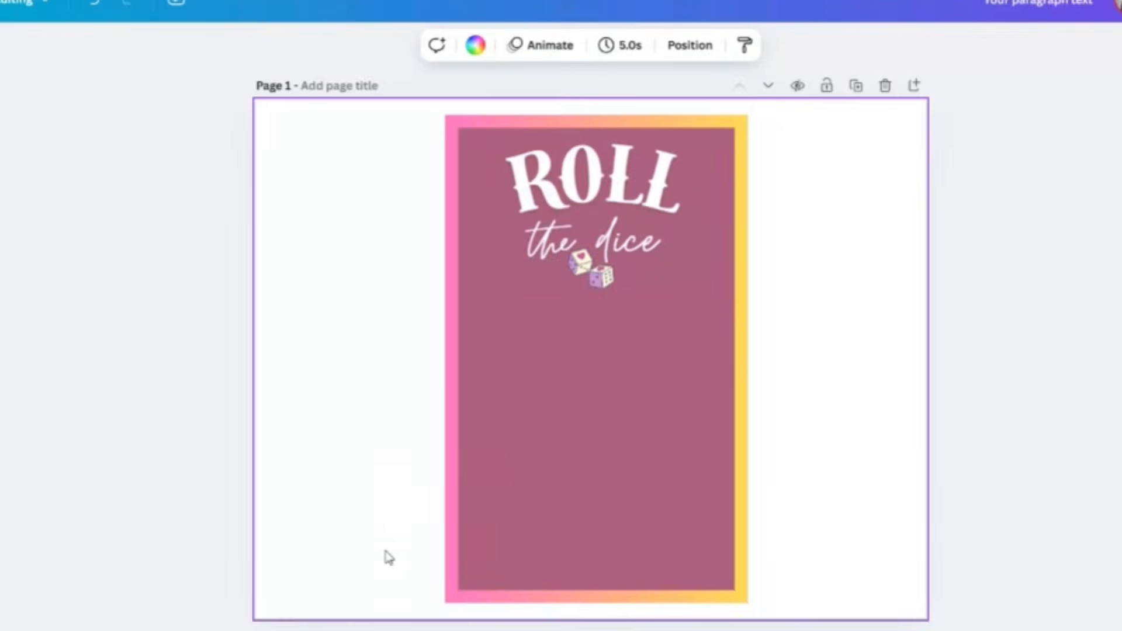
{"action": "left_click", "coordinate": [528, 325]}
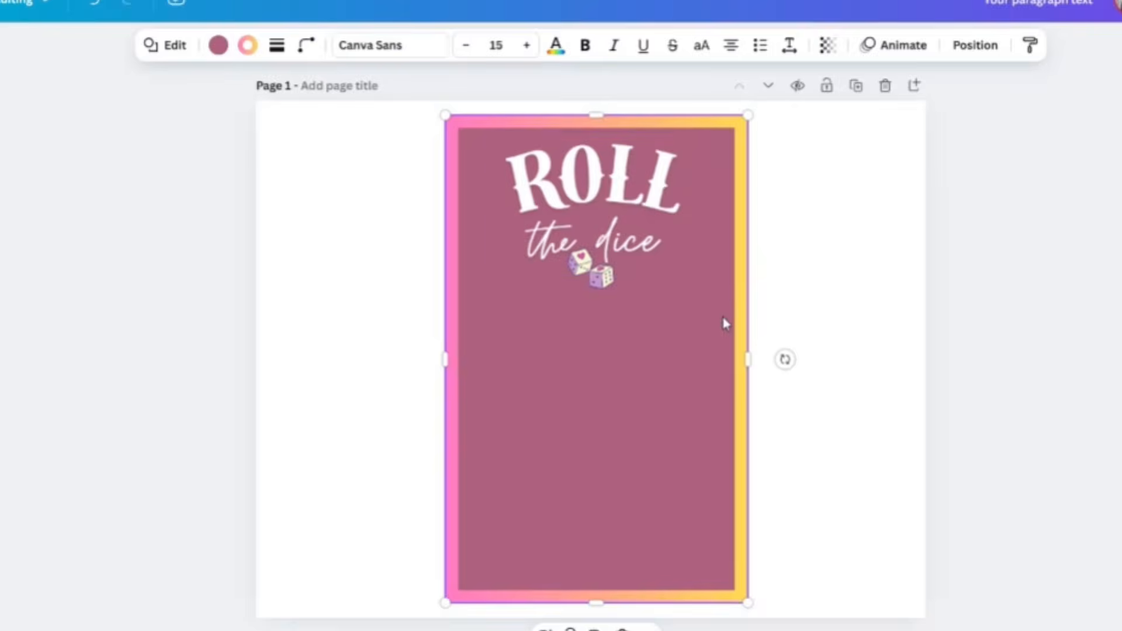
{"action": "left_click", "coordinate": [831, 288]}
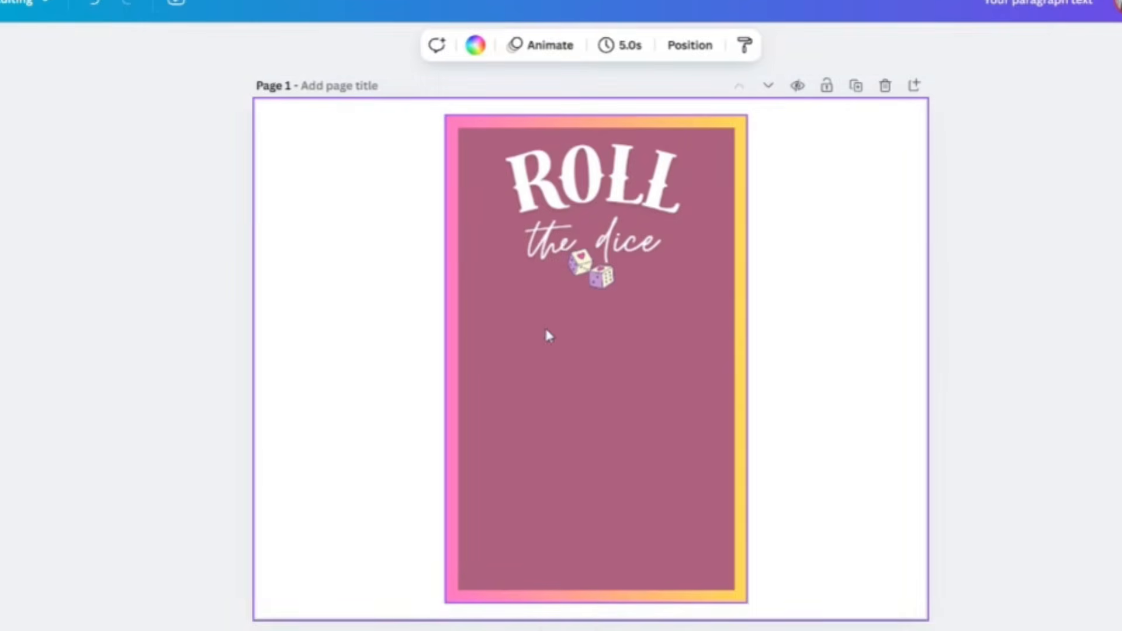
{"action": "left_click", "coordinate": [525, 316]}
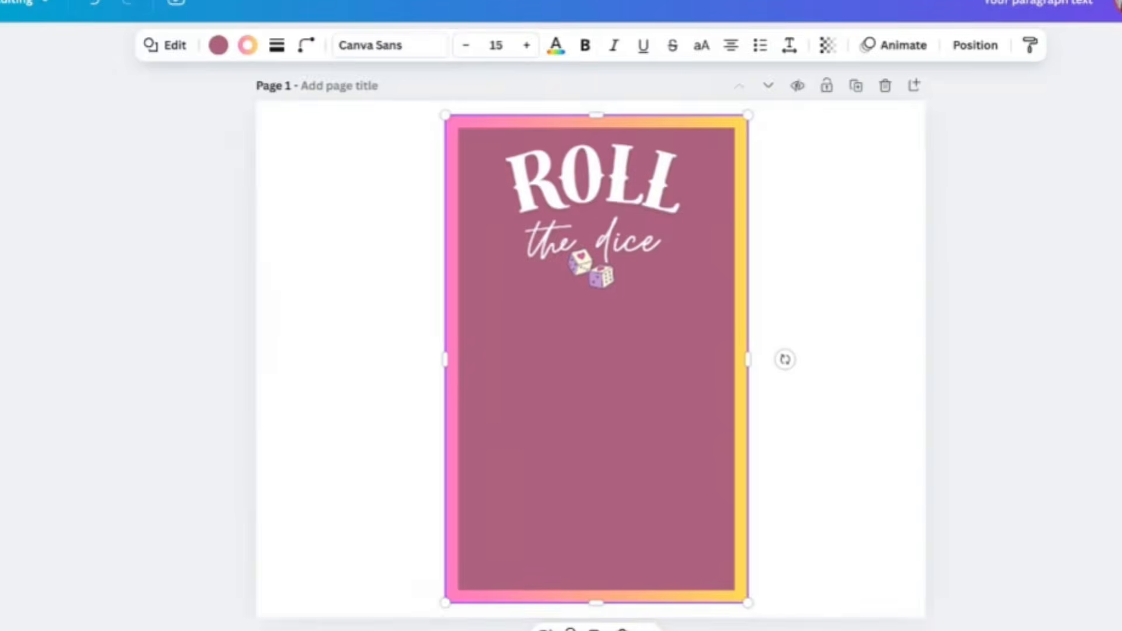
Add a text box, narrow it to fit its placeholder text, and center it in the rectangle just below the dice graphic
{"action": "left_click", "coordinate": [28, 177]}
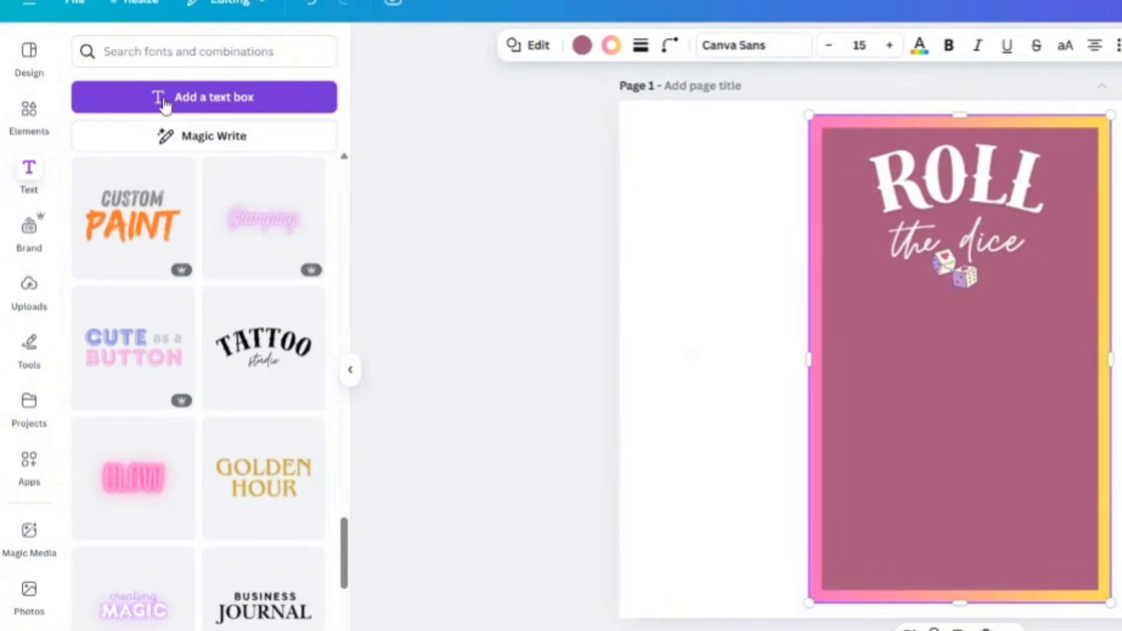
{"action": "left_click", "coordinate": [198, 108]}
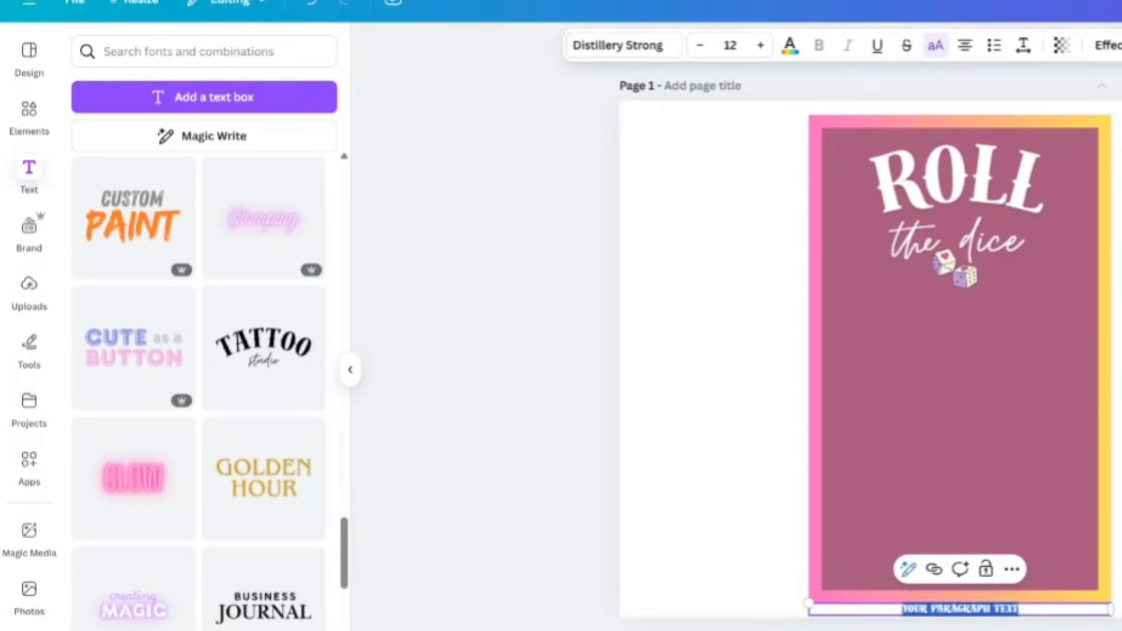
{"action": "left_click_drag", "start_coordinate": [974, 622], "coordinate": [973, 359]}
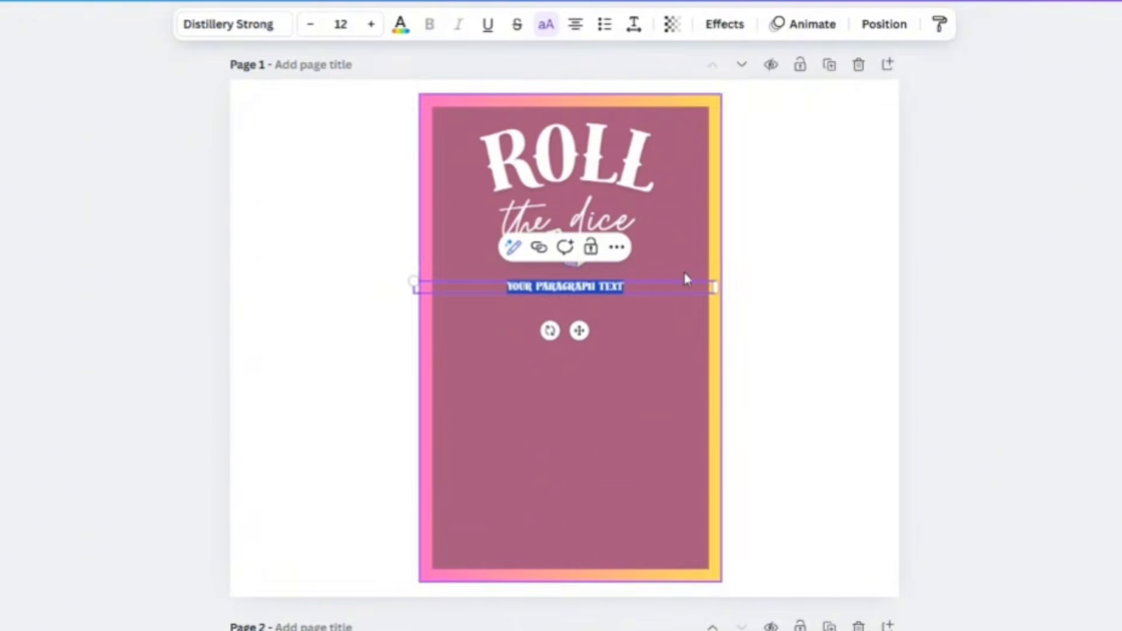
{"action": "left_click_drag", "start_coordinate": [717, 289], "coordinate": [544, 295]}
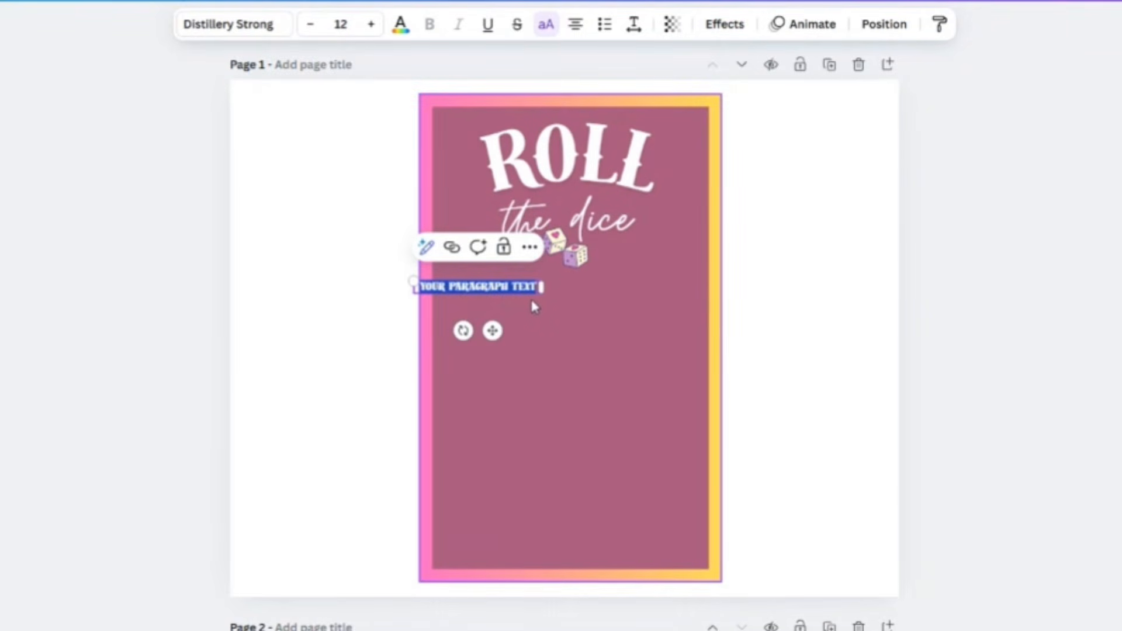
{"action": "left_click_drag", "start_coordinate": [492, 331], "coordinate": [579, 332]}
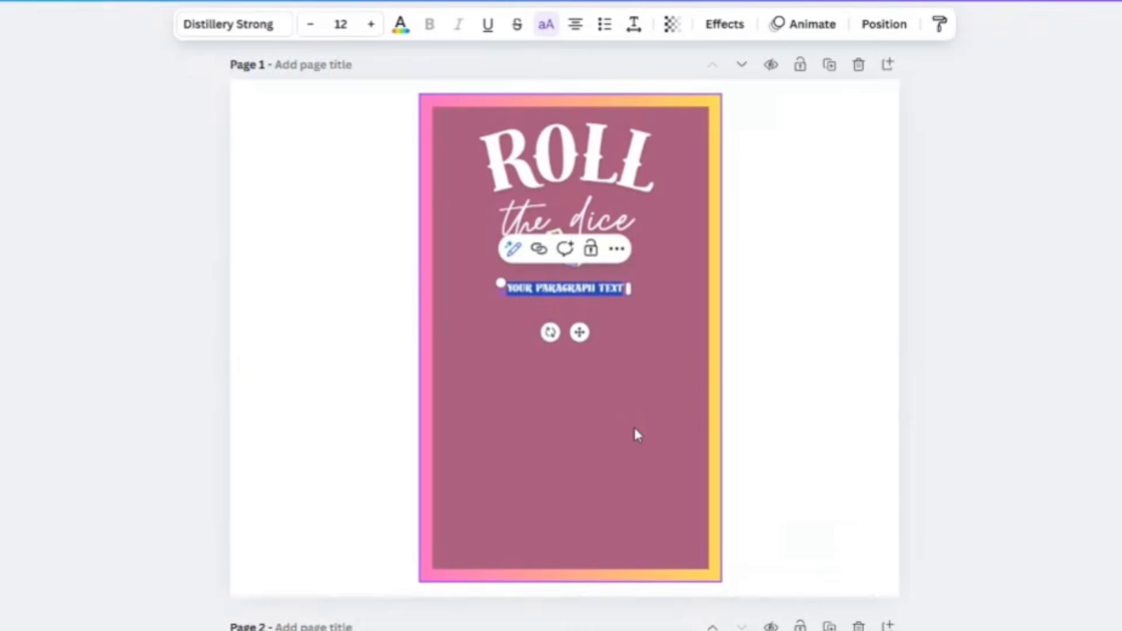
Replace the placeholder with "EACH WEEK ROLL THE DICE 3 TIMES. WHATEVER NUMBER IT LANDS ON, THIS IS HOW MUCH YOU'LL SAVE."
{"action": "type", "text": "EACH WEEK"}
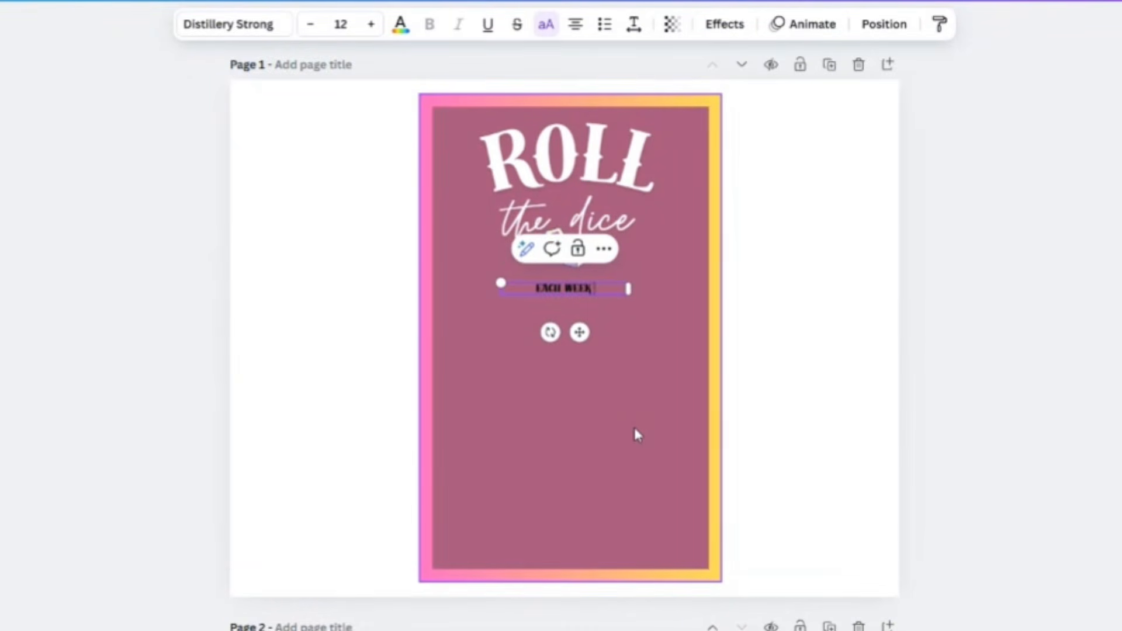
{"action": "type", "text": " ROLL THE DICE"}
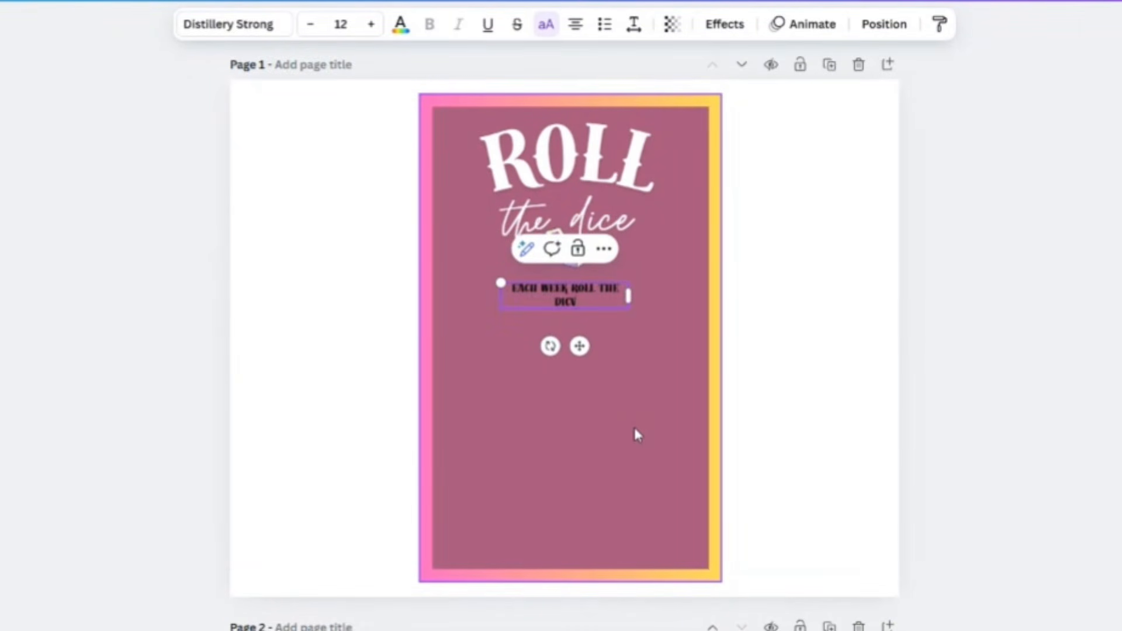
{"action": "key", "text": "BackSpace"}
{"action": "key", "text": "BackSpace"}
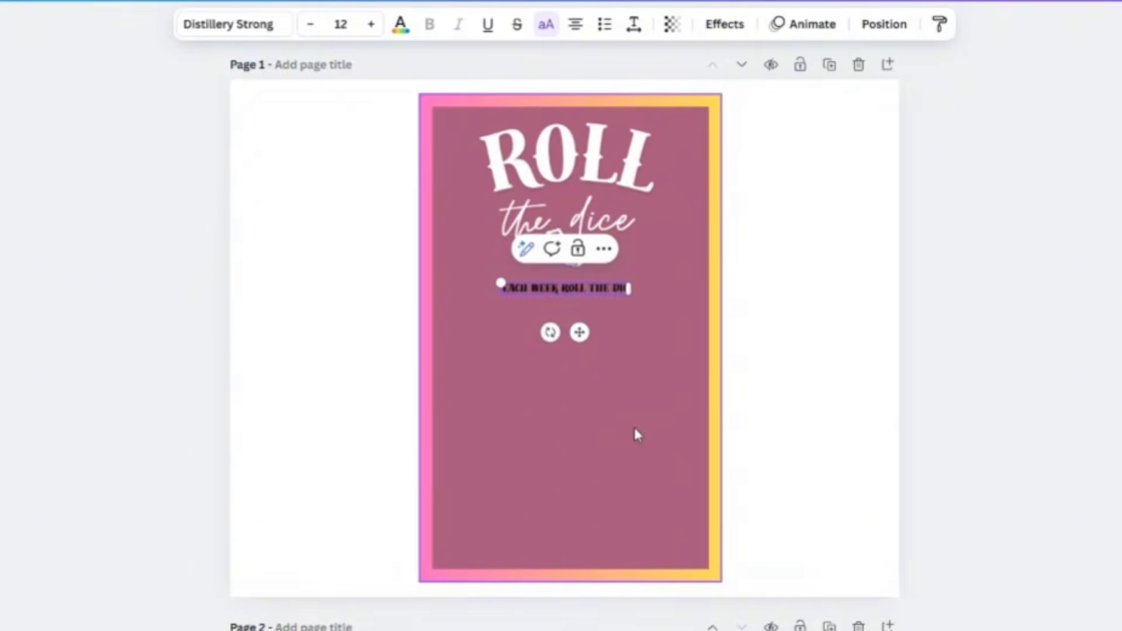
{"action": "type", "text": "CE"}
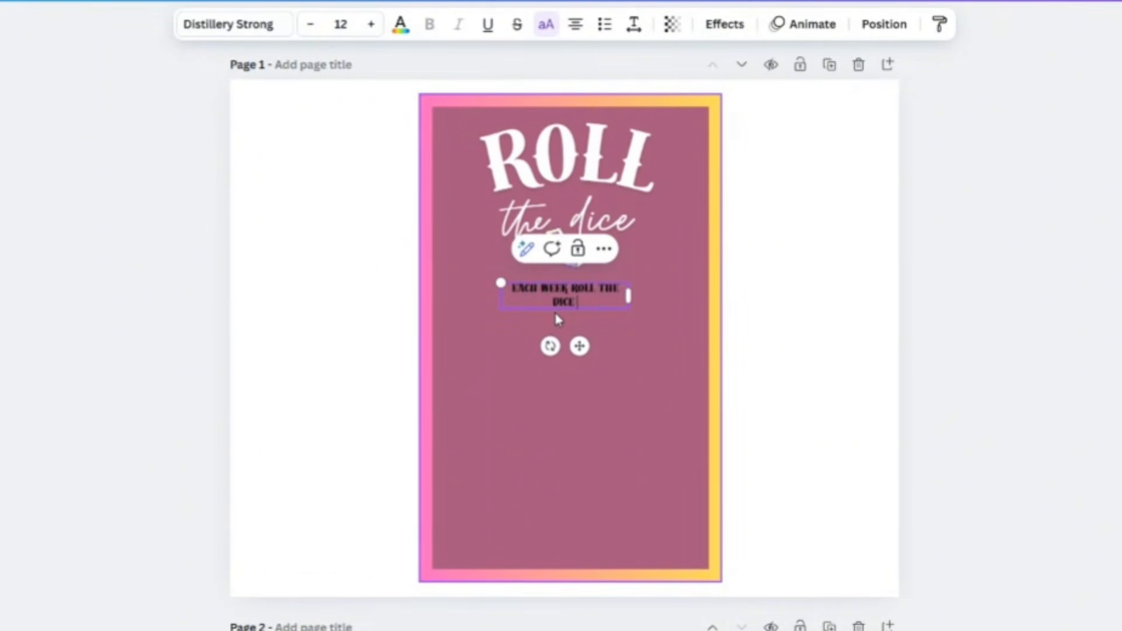
{"action": "type", "text": " 3 TIMES. WHATEVER NUM"}
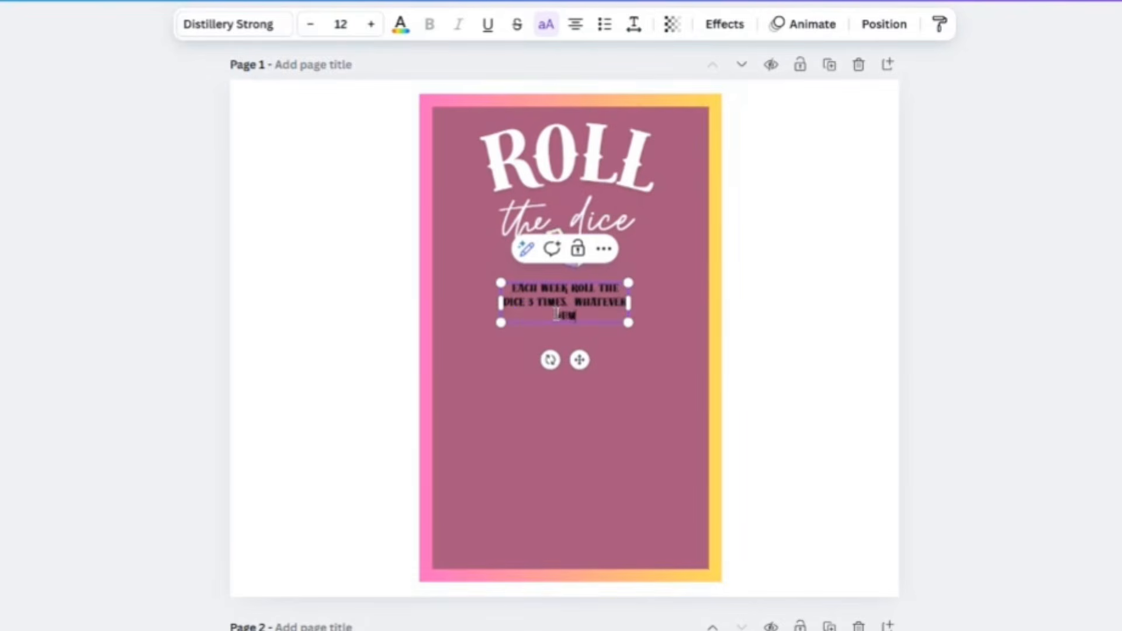
{"action": "type", "text": "BER IT LANDS"}
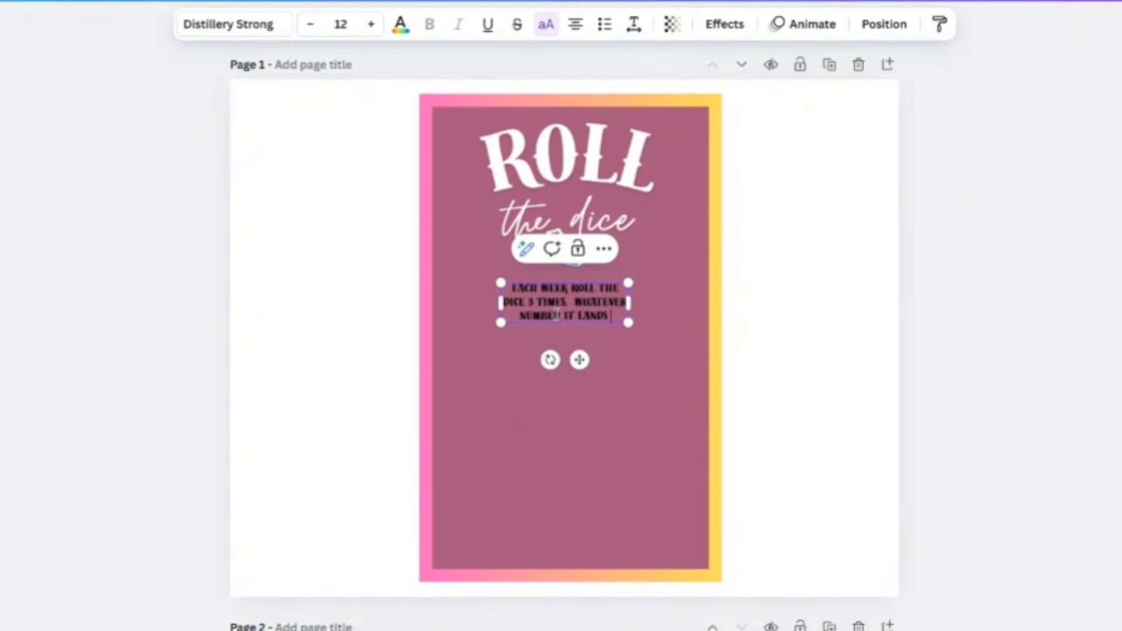
{"action": "type", "text": " ON, THIS IS H"}
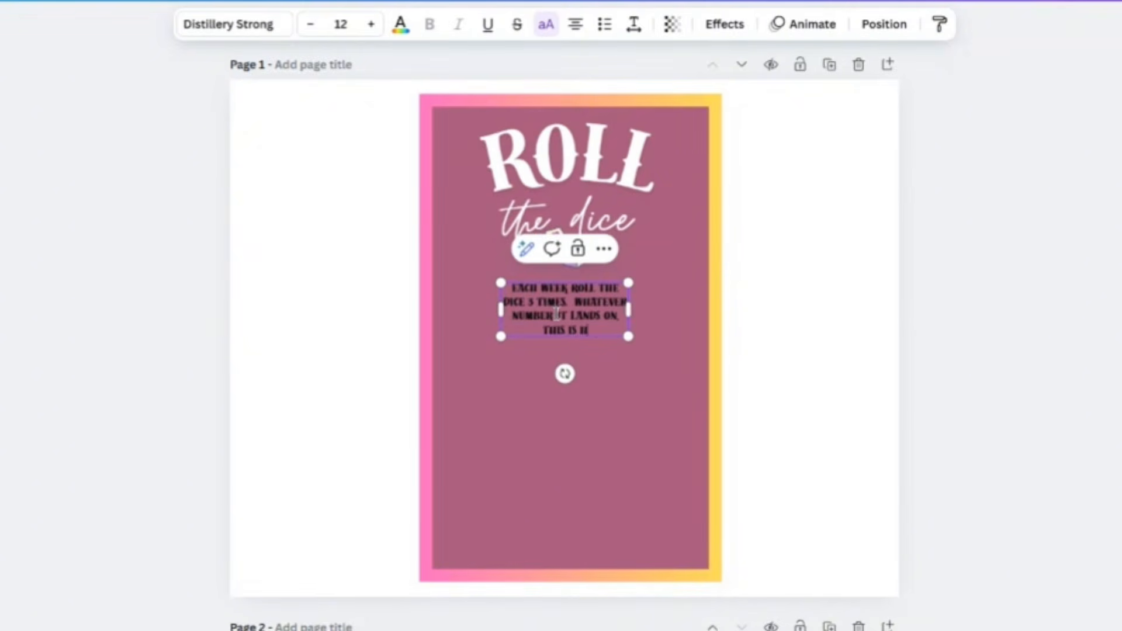
{"action": "type", "text": "OW MUCH YOU'L"}
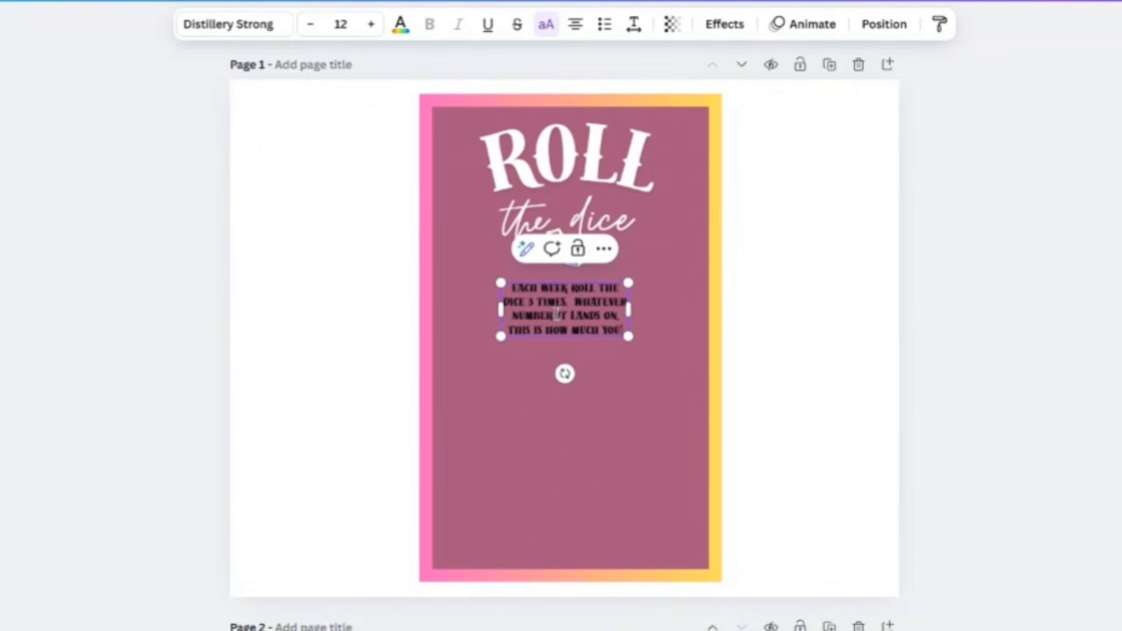
{"action": "type", "text": "L SAVE."}
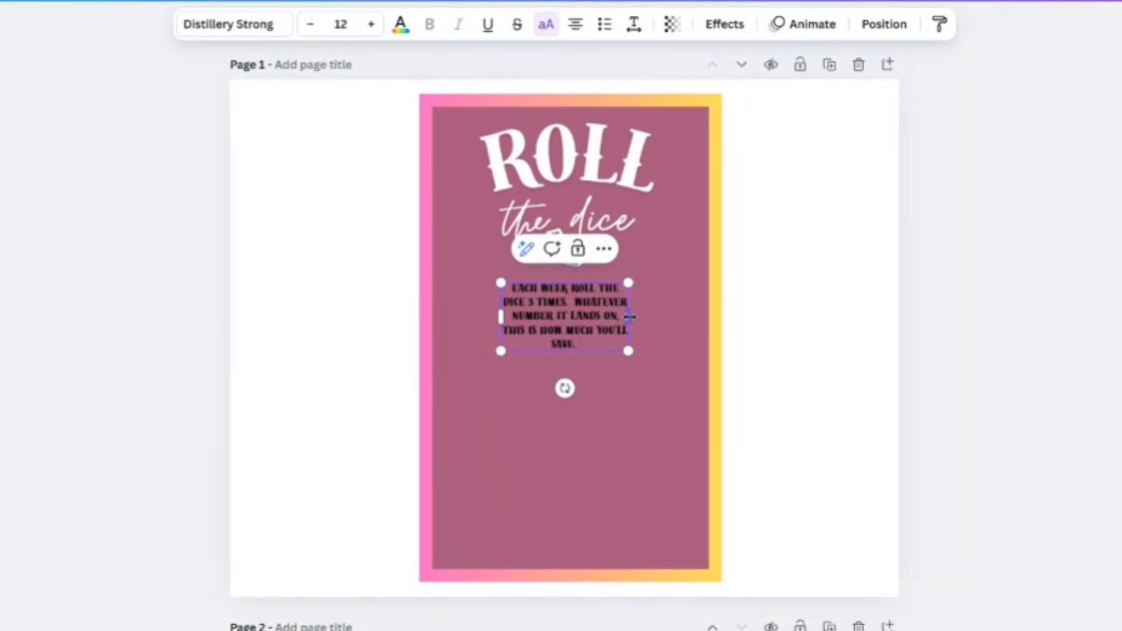
Widen the instruction text box on both sides to nearly the mauve area's width and center it inside the rectangle
{"action": "left_click_drag", "start_coordinate": [631, 316], "coordinate": [690, 317]}
{"action": "left_click_drag", "start_coordinate": [497, 306], "coordinate": [449, 307]}
{"action": "left_click", "coordinate": [779, 368]}
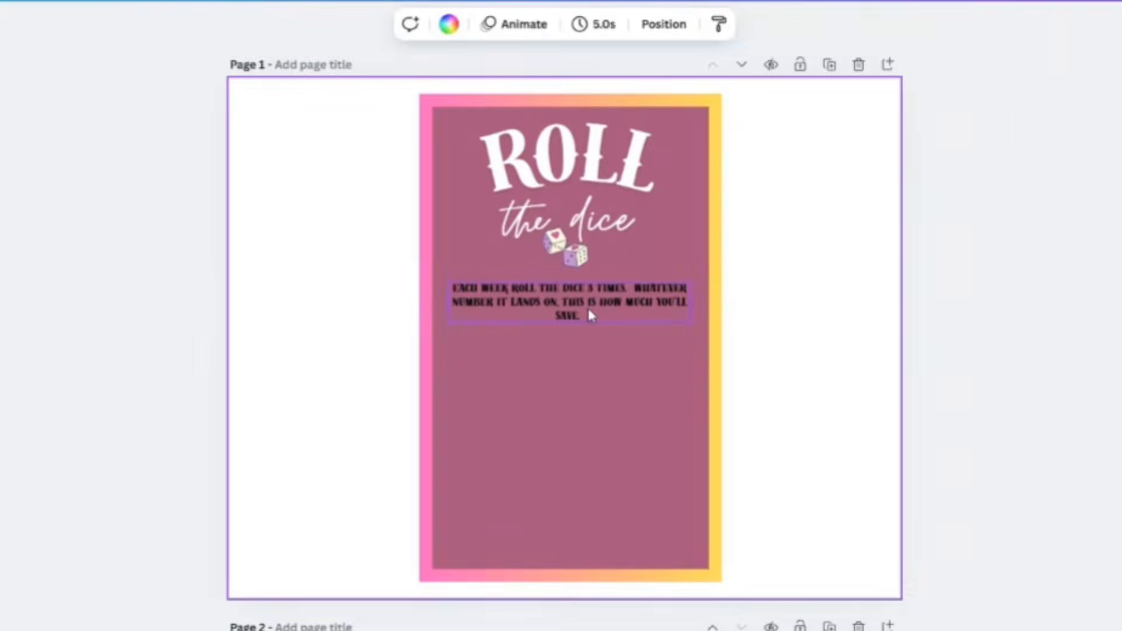
{"action": "left_click", "coordinate": [590, 315]}
{"action": "left_click_drag", "start_coordinate": [583, 358], "coordinate": [587, 355]}
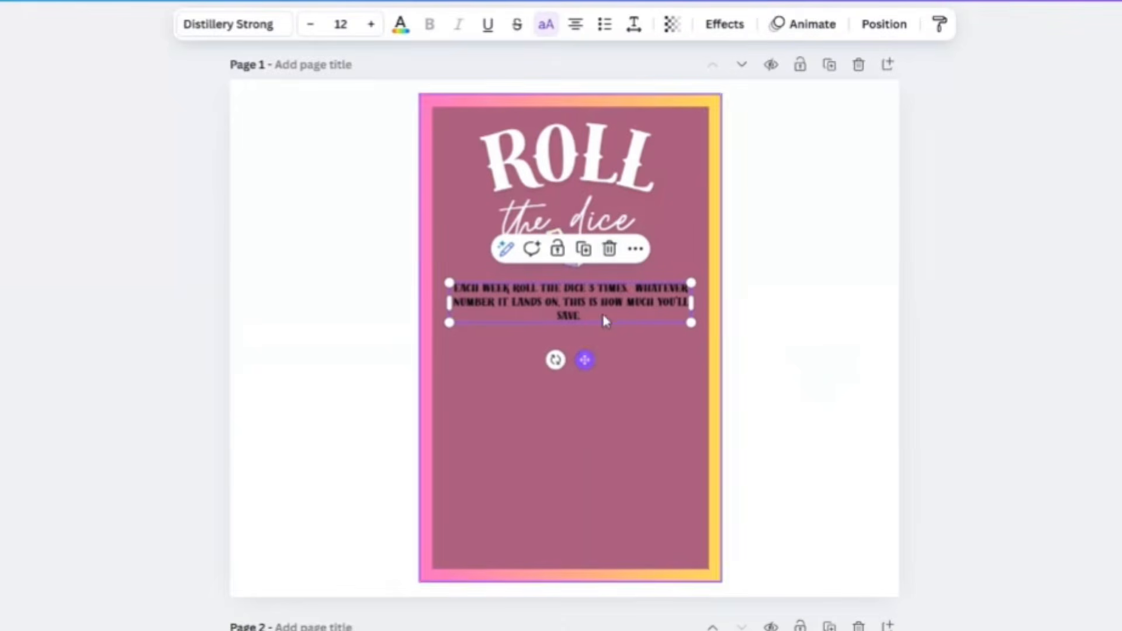
{"action": "left_click", "coordinate": [802, 314]}
Color the instruction paragraph below the dice graphic white
{"action": "left_click", "coordinate": [591, 321]}
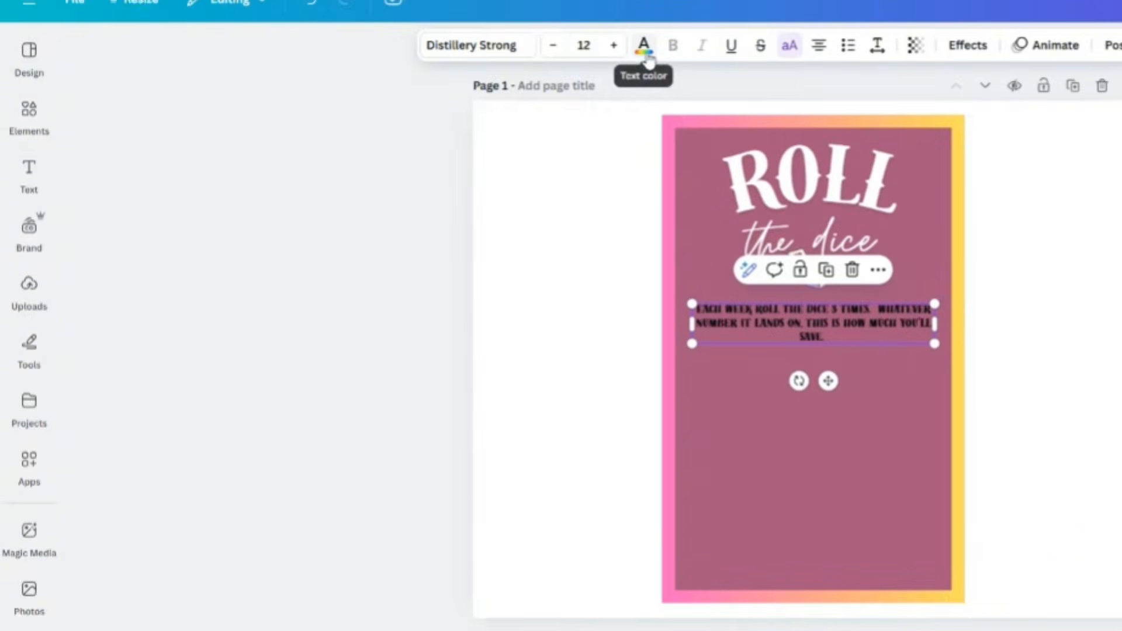
{"action": "left_click", "coordinate": [645, 47]}
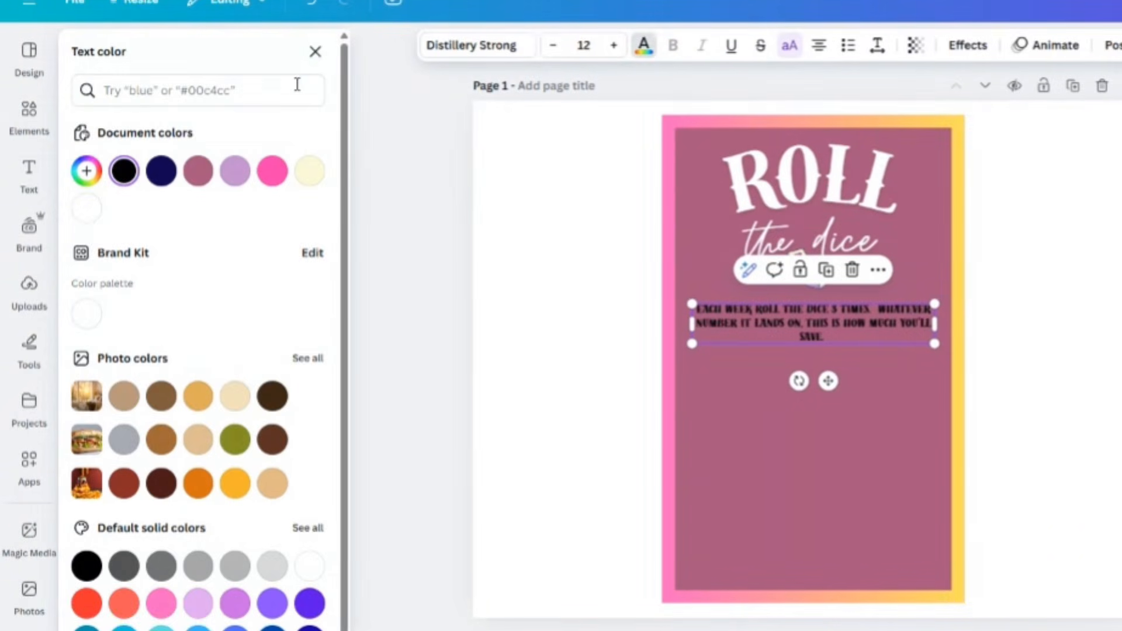
{"action": "left_click", "coordinate": [87, 209]}
{"action": "left_click", "coordinate": [1065, 295]}
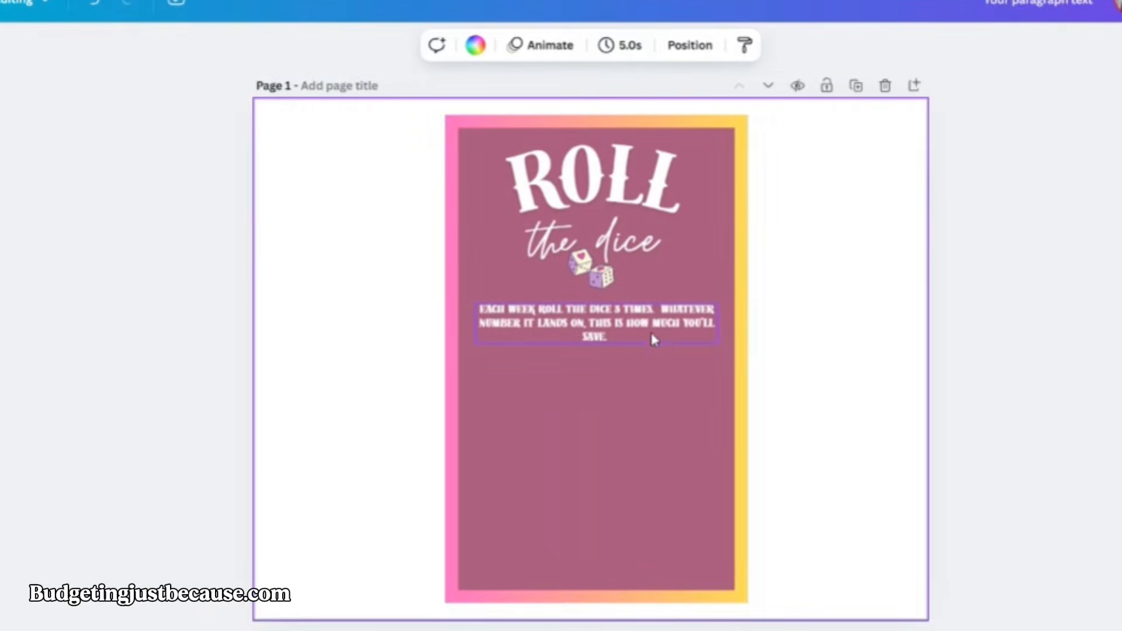
{"action": "left_click", "coordinate": [571, 333]}
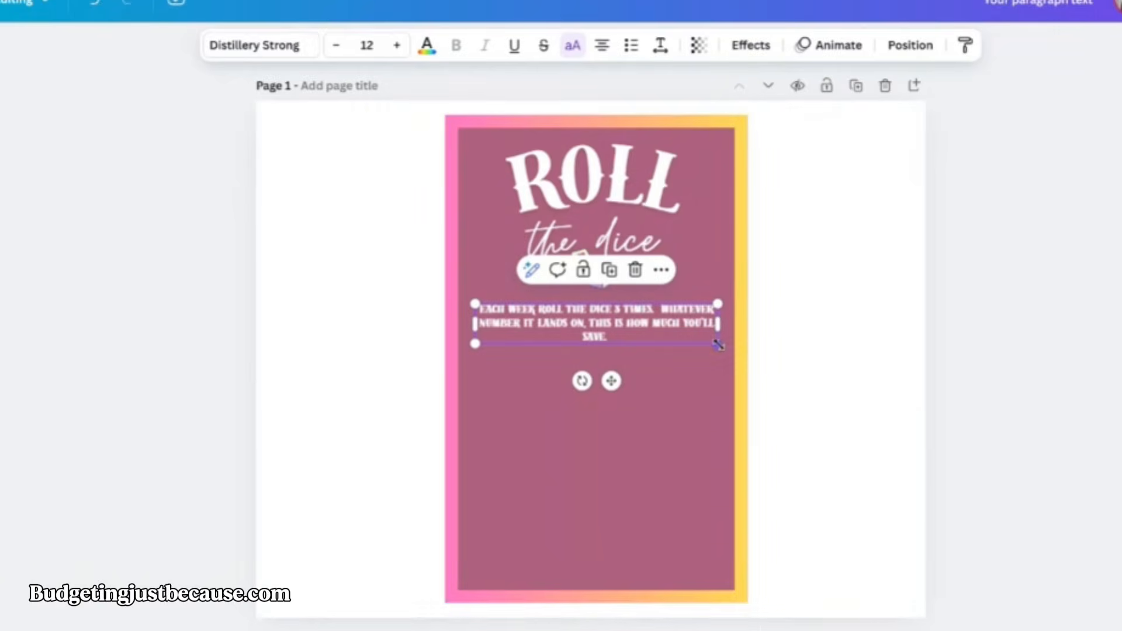
Enlarge the instruction text proportionally to about 4.4 × 0.7 in so it nearly spans the mauve area
{"action": "left_click_drag", "start_coordinate": [718, 345], "coordinate": [728, 344]}
{"action": "left_click_drag", "start_coordinate": [475, 345], "coordinate": [458, 346]}
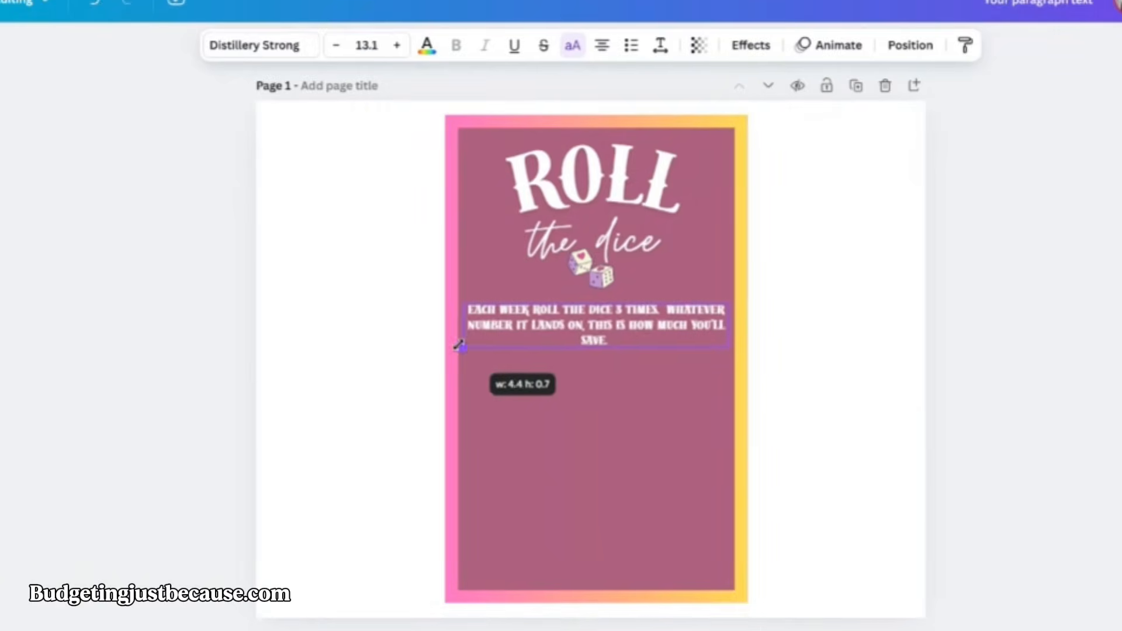
{"action": "left_click", "coordinate": [567, 331]}
{"action": "left_click", "coordinate": [567, 329]}
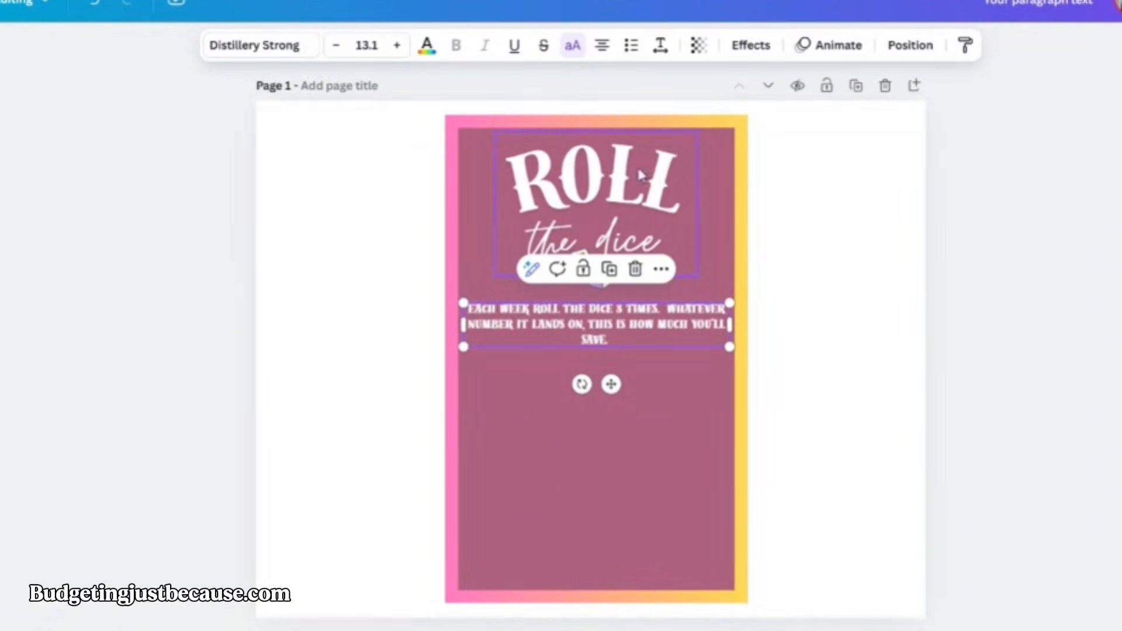
Browse the fonts and try Abril Fatface on the instruction paragraph
{"action": "left_click", "coordinate": [595, 333]}
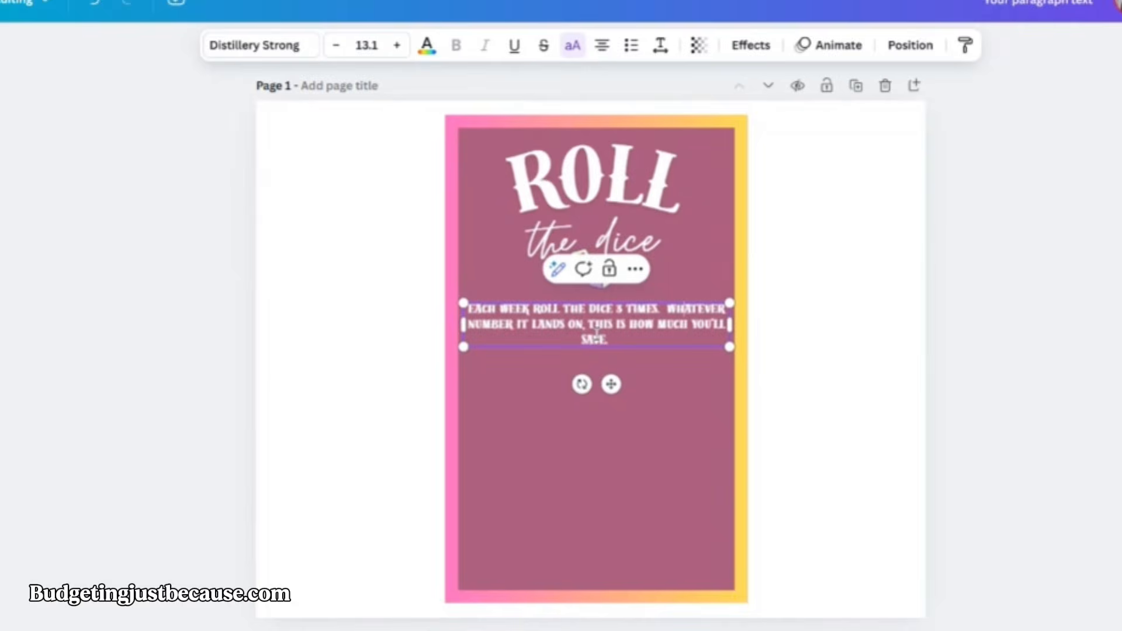
{"action": "left_click", "coordinate": [272, 57]}
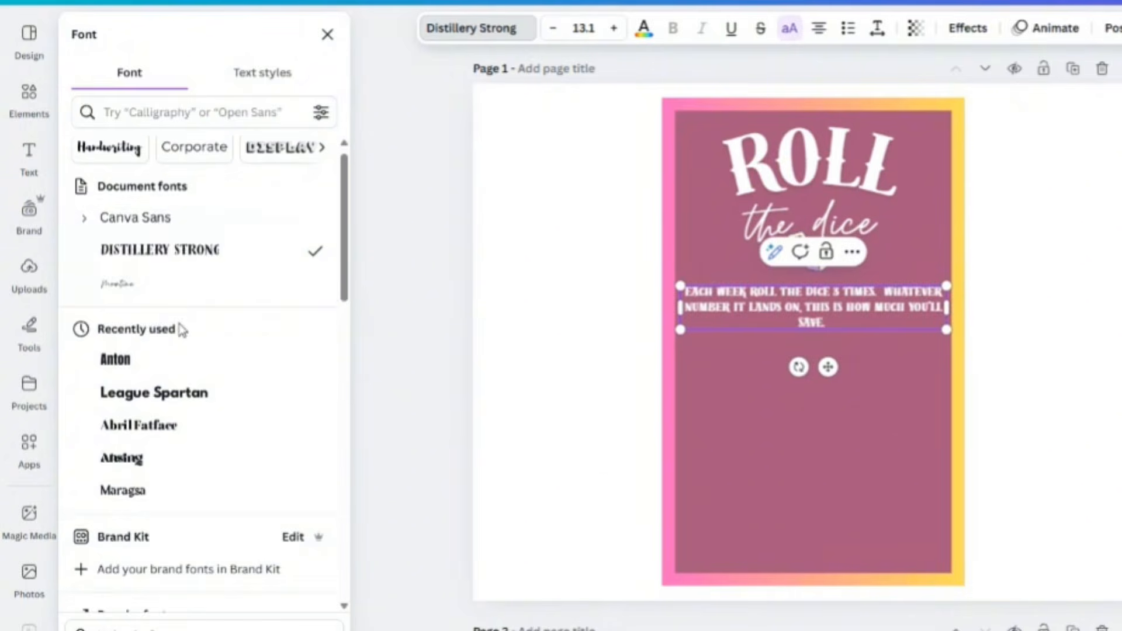
{"action": "scroll", "coordinate": [0, 344], "scroll_direction": "down", "scroll_amount": 3}
{"action": "scroll", "coordinate": [166, 327], "scroll_direction": "down", "scroll_amount": 5}
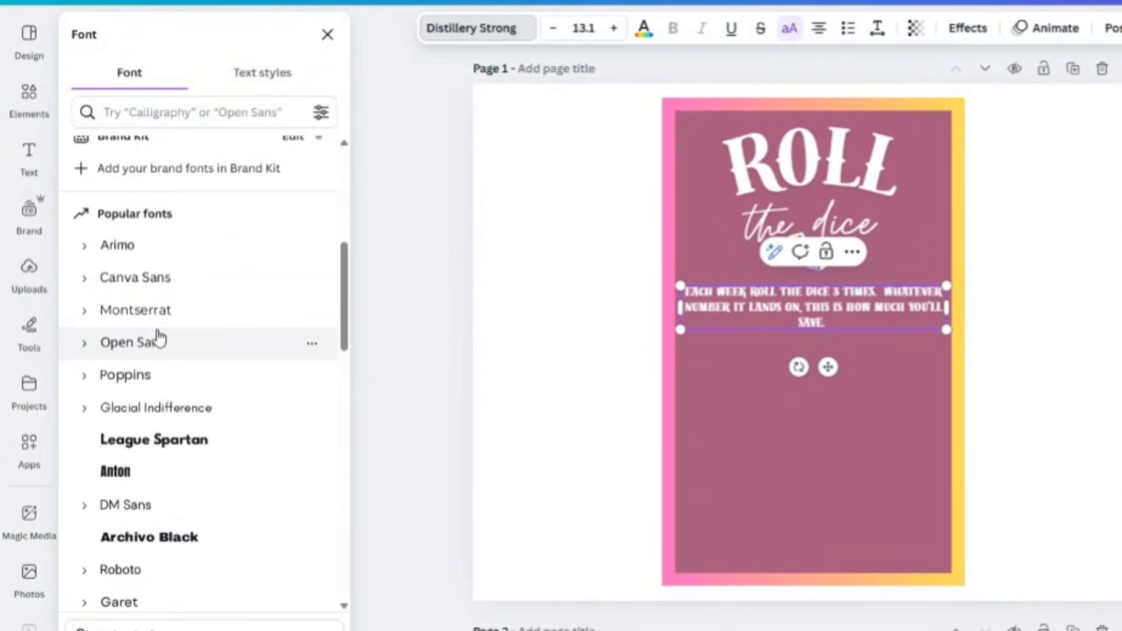
{"action": "scroll", "coordinate": [191, 368], "scroll_direction": "down", "scroll_amount": 6}
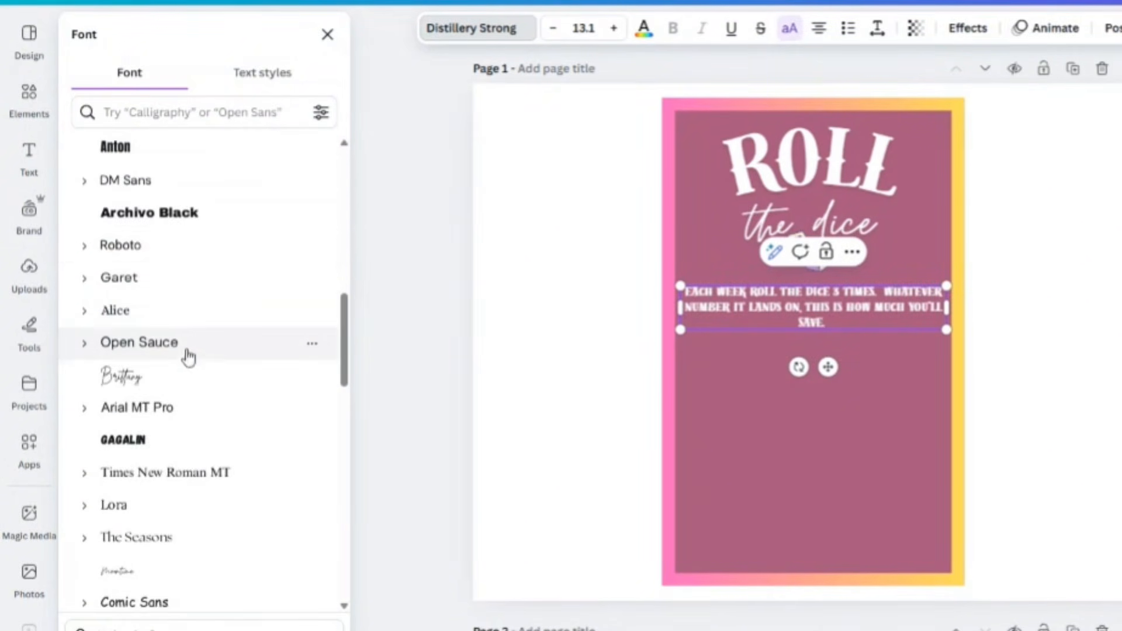
{"action": "scroll", "coordinate": [196, 280], "scroll_direction": "down", "scroll_amount": 12}
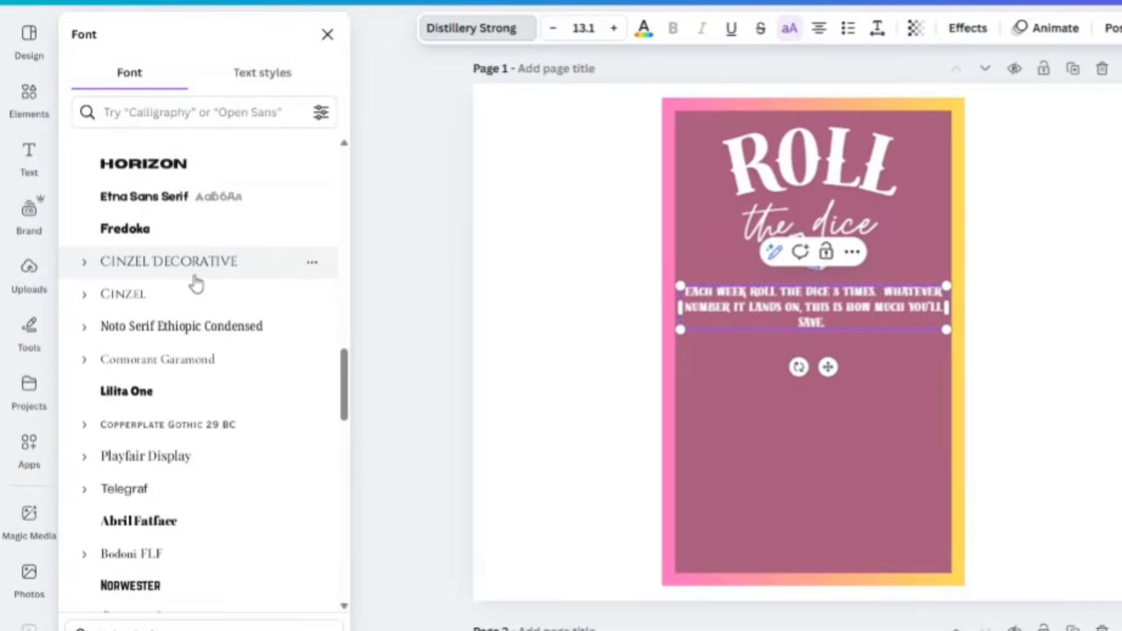
{"action": "scroll", "coordinate": [195, 282], "scroll_direction": "down", "scroll_amount": 15}
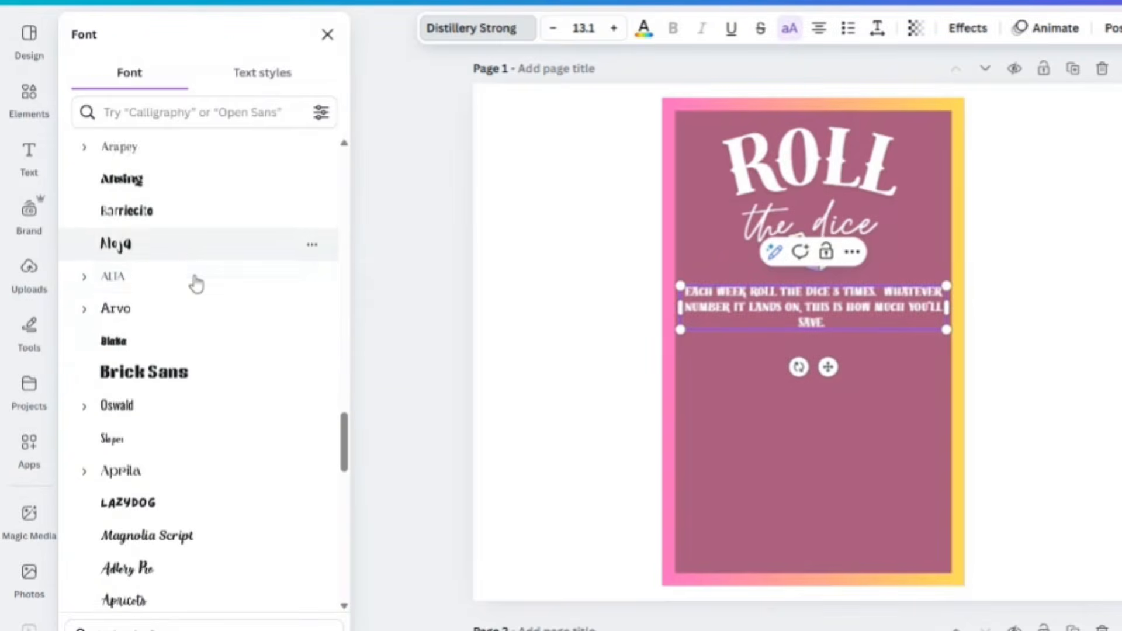
{"action": "scroll", "coordinate": [195, 283], "scroll_direction": "down", "scroll_amount": 4}
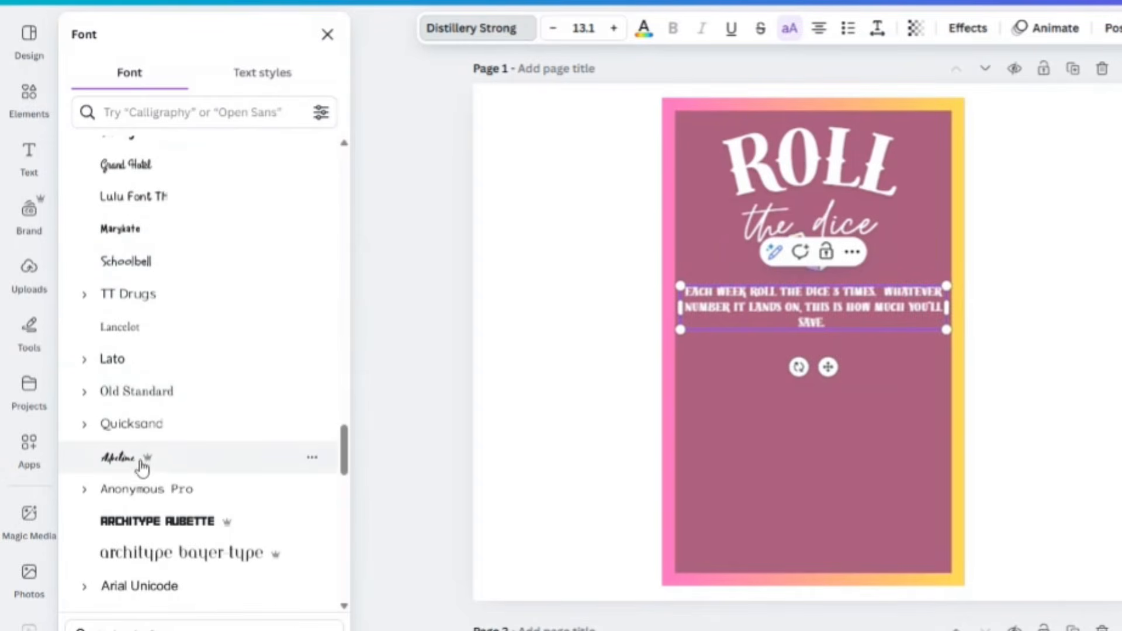
{"action": "mouse_move", "coordinate": [229, 530]}
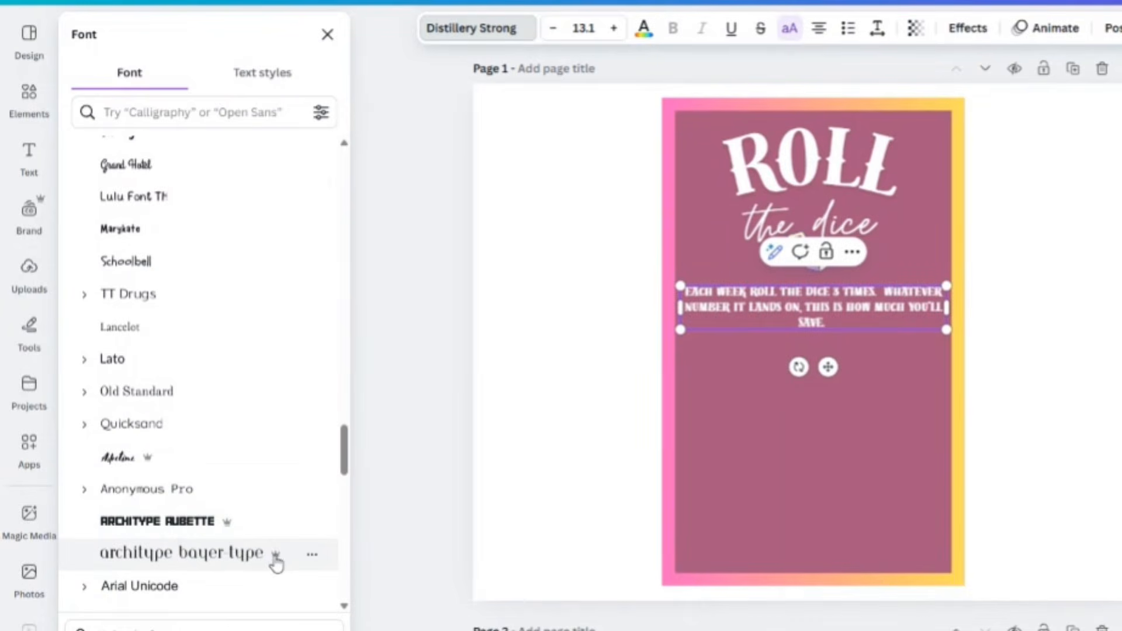
{"action": "scroll", "coordinate": [221, 508], "scroll_direction": "up", "scroll_amount": 8}
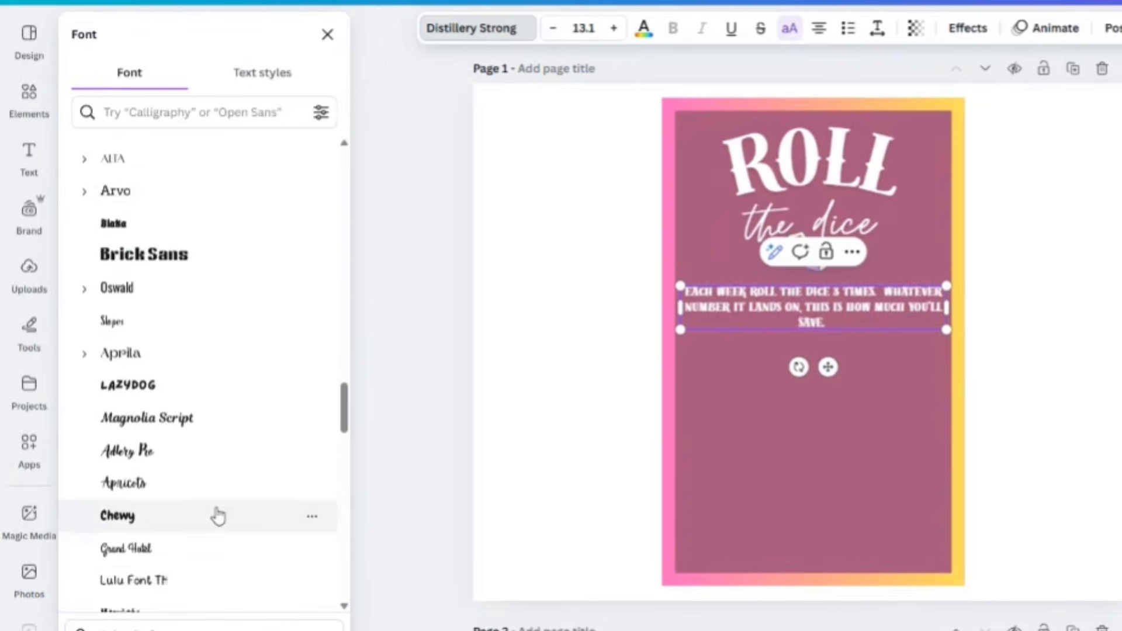
{"action": "scroll", "coordinate": [218, 516], "scroll_direction": "up", "scroll_amount": 3}
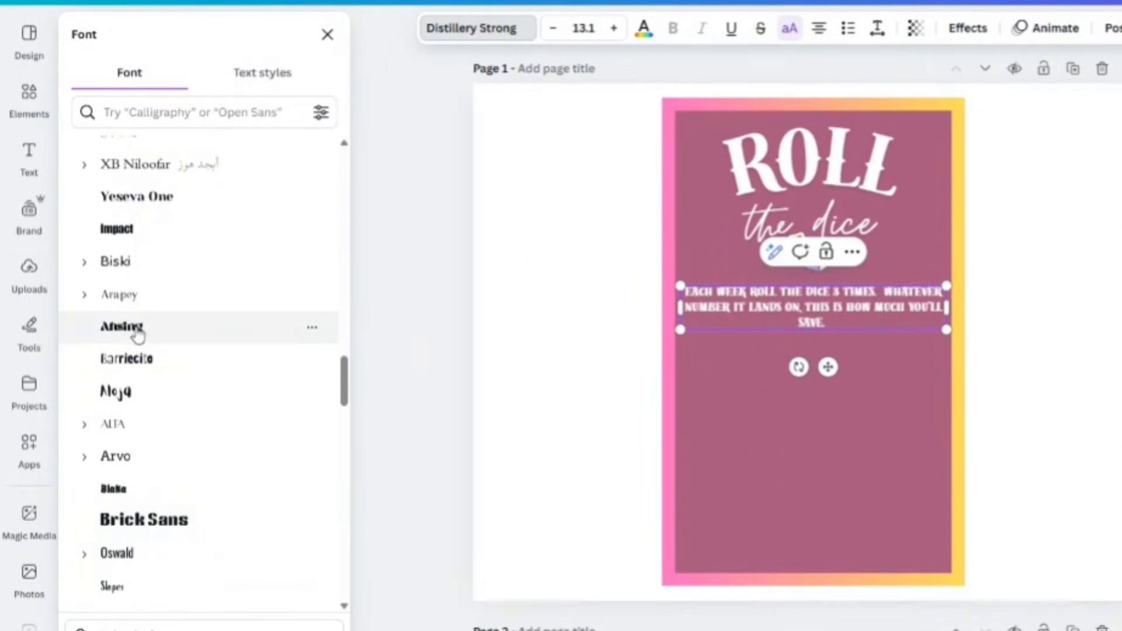
{"action": "scroll", "coordinate": [138, 334], "scroll_direction": "up", "scroll_amount": 2}
{"action": "scroll", "coordinate": [139, 344], "scroll_direction": "up", "scroll_amount": 1}
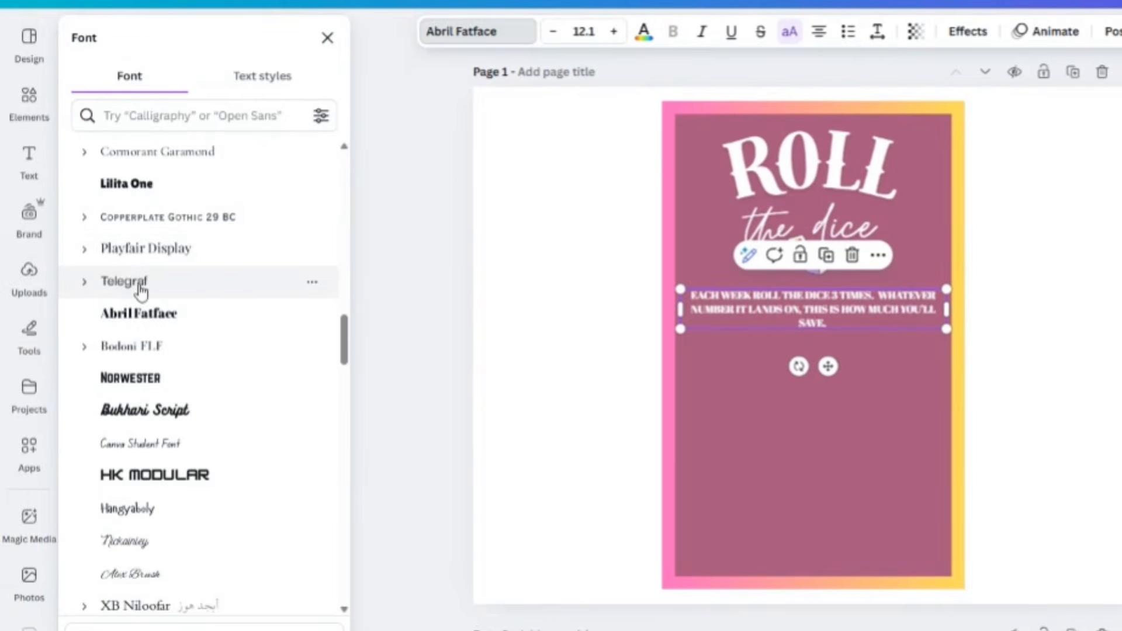
Change the instruction paragraph's font to League Spartan
{"action": "scroll", "coordinate": [140, 289], "scroll_direction": "up", "scroll_amount": 7}
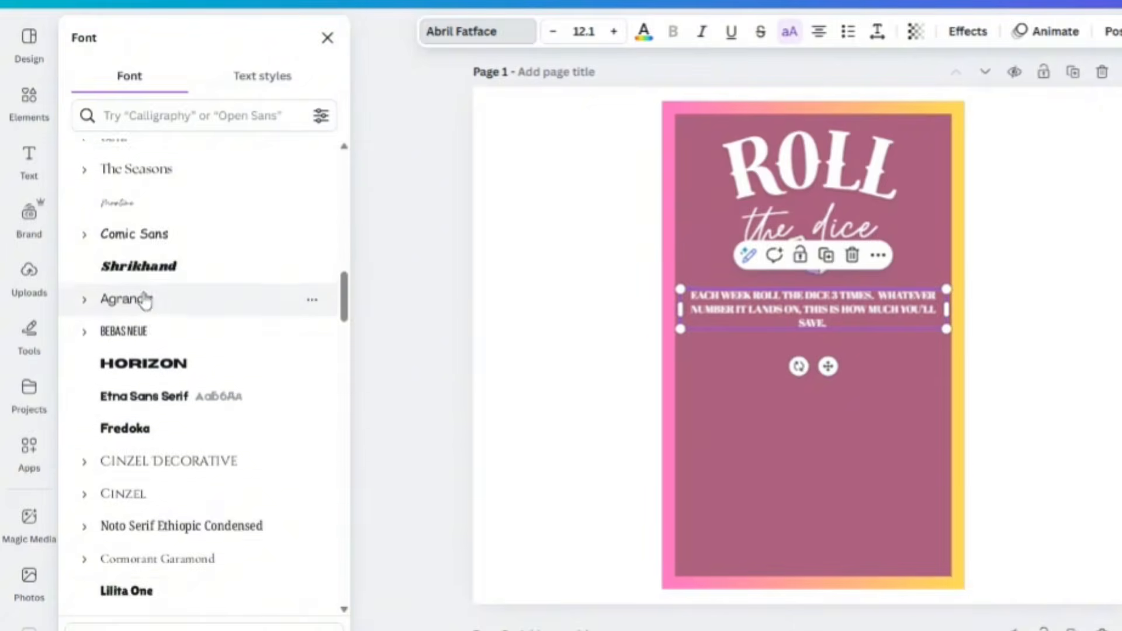
{"action": "scroll", "coordinate": [145, 299], "scroll_direction": "up", "scroll_amount": 10}
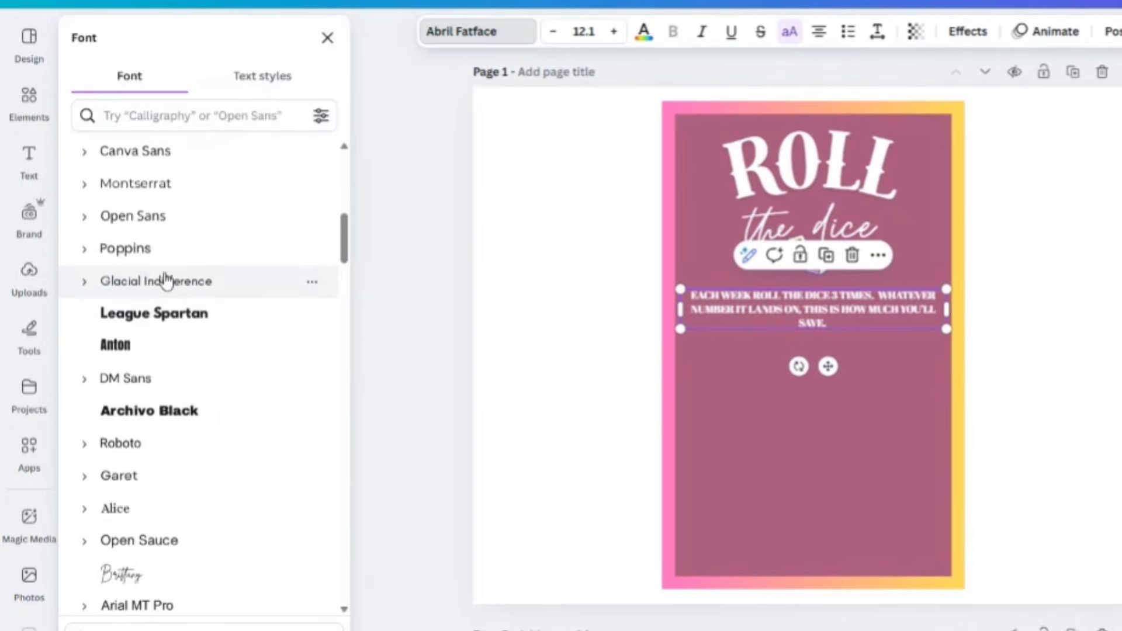
{"action": "left_click", "coordinate": [141, 323]}
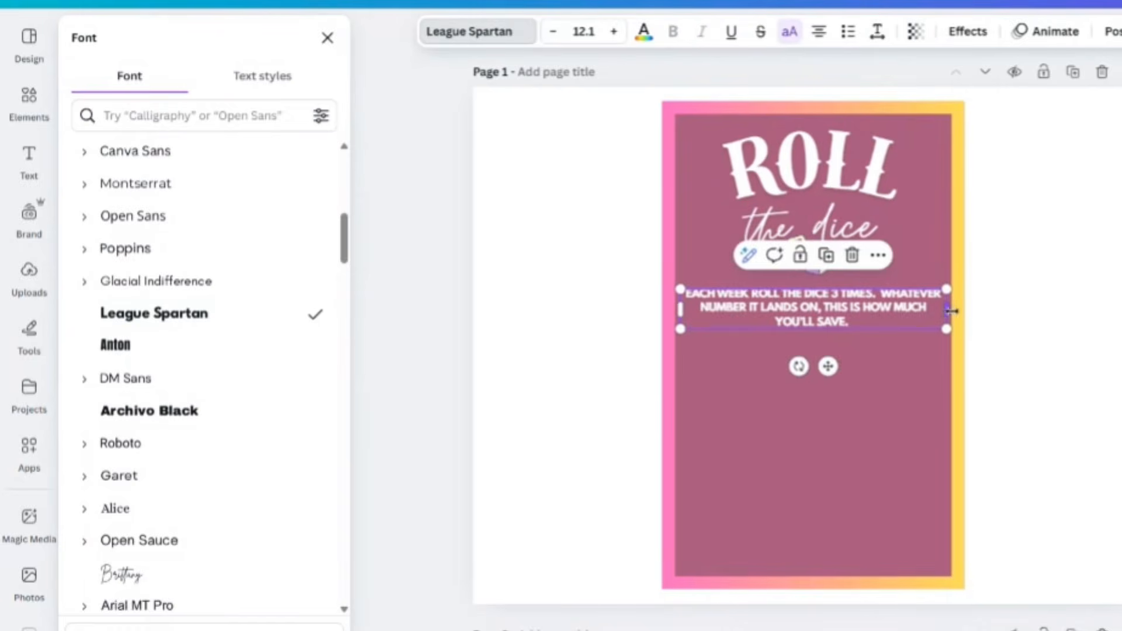
Widen the instruction text box until only "SAVE." wraps onto the third line, scale it down slightly and center it within the mauve area
{"action": "left_click_drag", "start_coordinate": [951, 311], "coordinate": [959, 319]}
{"action": "left_click", "coordinate": [1011, 328]}
{"action": "left_click_drag", "start_coordinate": [713, 316], "coordinate": [699, 319]}
{"action": "left_click_drag", "start_coordinate": [628, 316], "coordinate": [636, 314]}
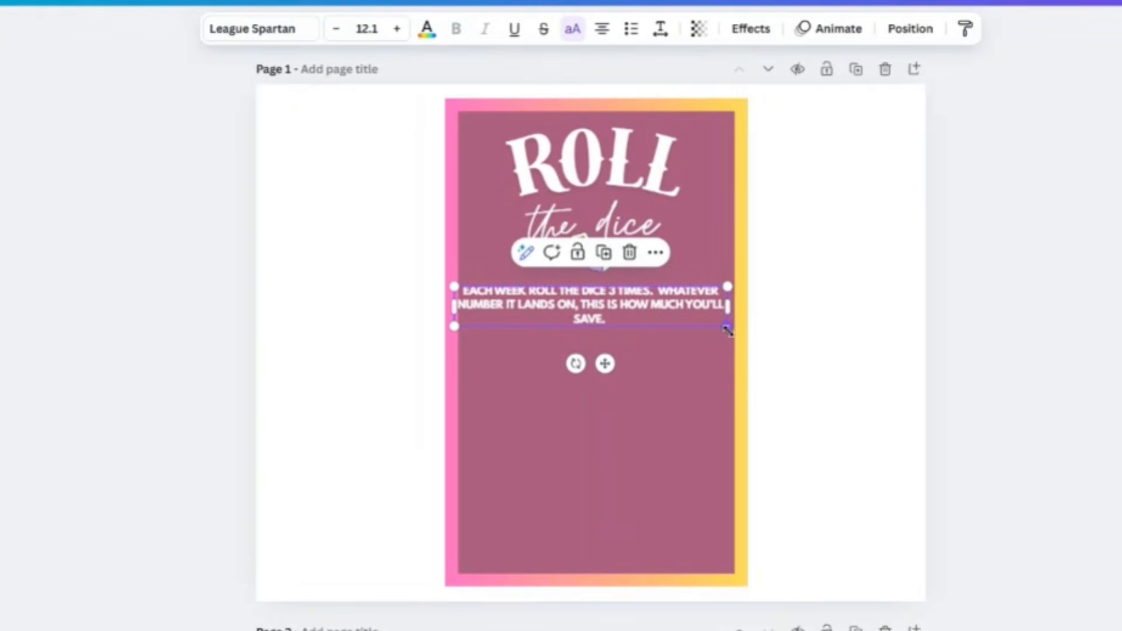
{"action": "left_click_drag", "start_coordinate": [728, 330], "coordinate": [719, 321]}
{"action": "left_click_drag", "start_coordinate": [603, 360], "coordinate": [608, 360]}
{"action": "left_click", "coordinate": [800, 327]}
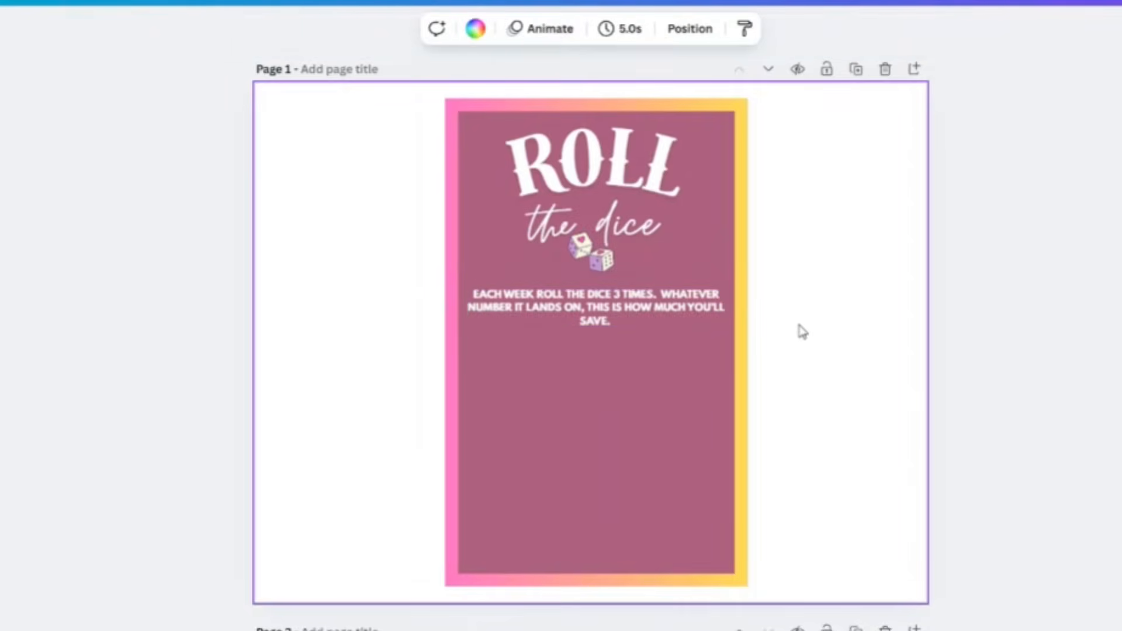
{"action": "left_click", "coordinate": [604, 319]}
{"action": "left_click_drag", "start_coordinate": [604, 318], "coordinate": [608, 299]}
{"action": "left_click", "coordinate": [818, 251]}
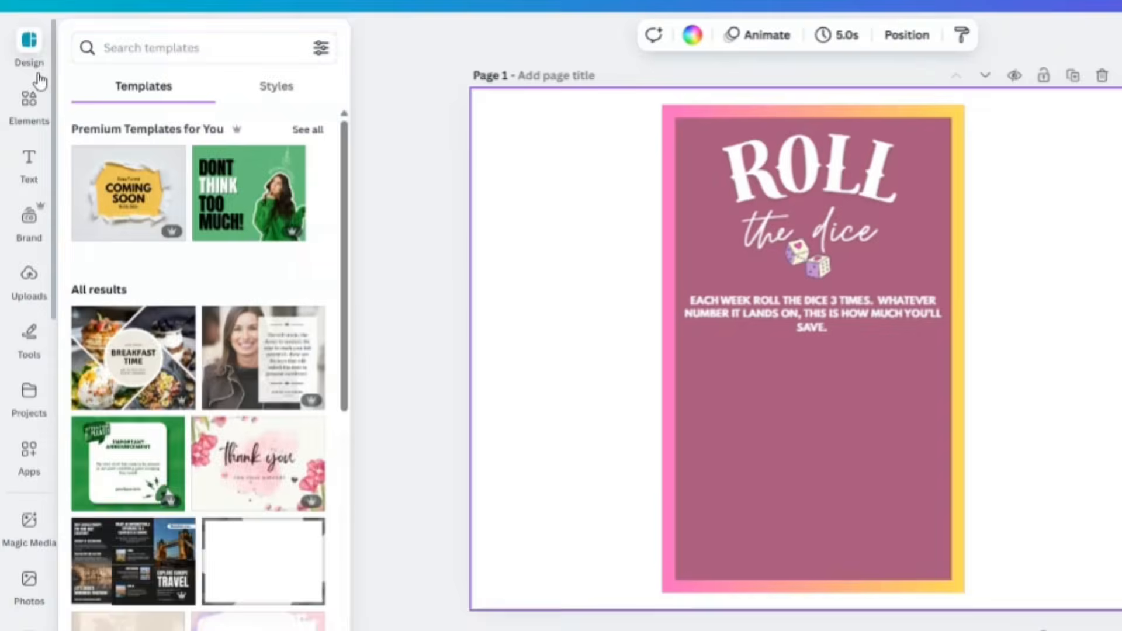
Find the thin-outlined white die face with one dot among the "dice" graphics and add it to the page
{"action": "left_click", "coordinate": [29, 104]}
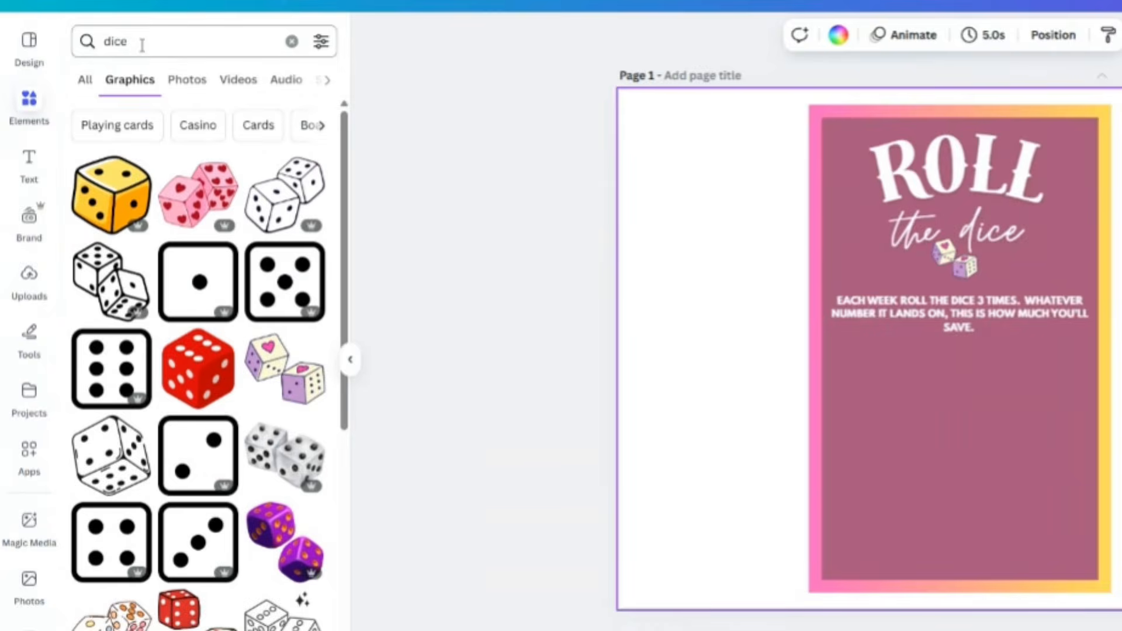
{"action": "left_click", "coordinate": [142, 45]}
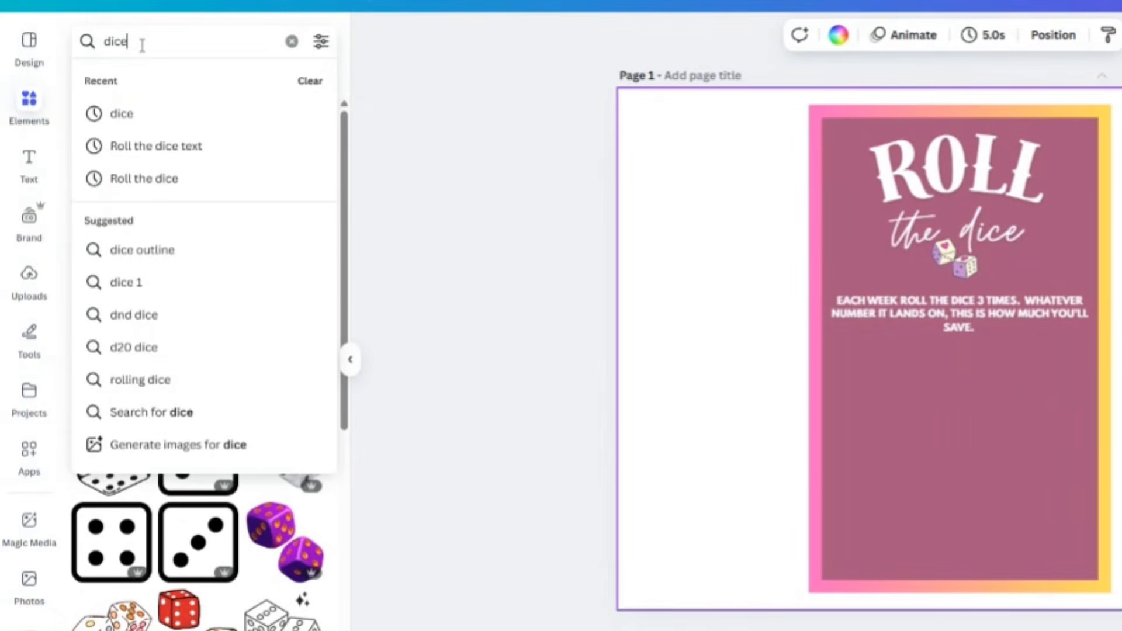
{"action": "key", "text": "Return"}
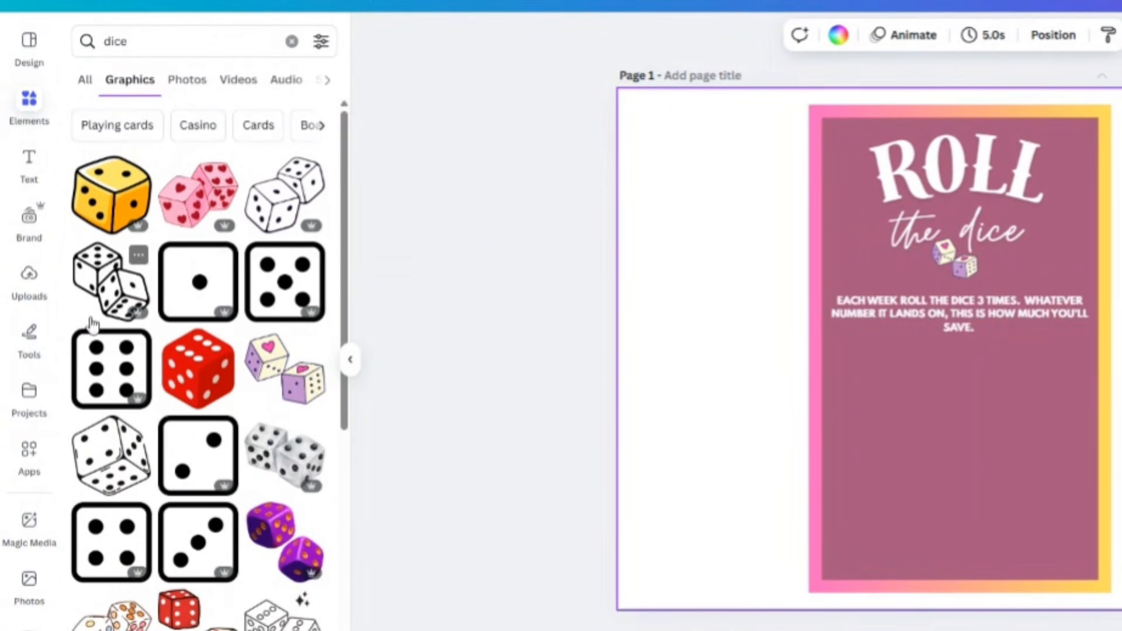
{"action": "scroll", "coordinate": [155, 344], "scroll_direction": "down", "scroll_amount": 7}
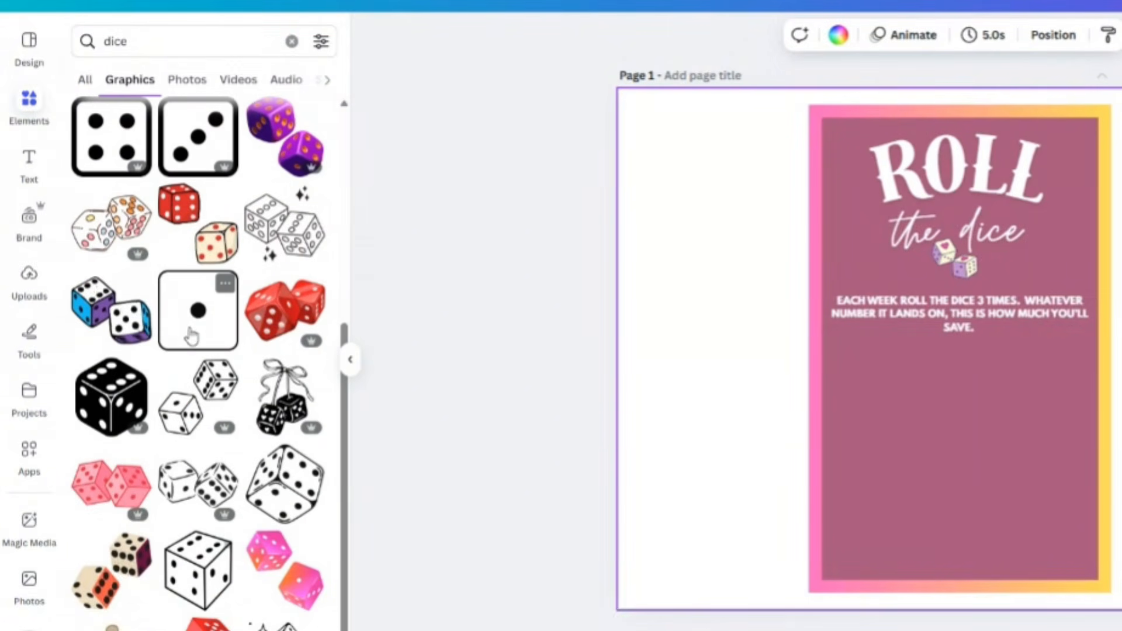
{"action": "scroll", "coordinate": [190, 327], "scroll_direction": "down", "scroll_amount": 7}
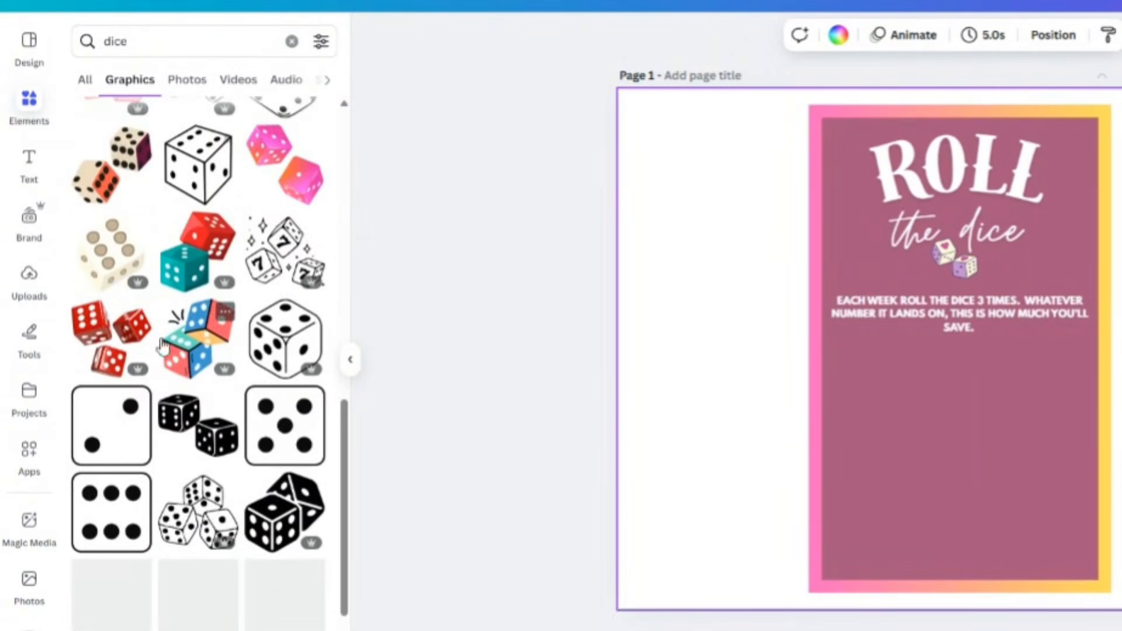
{"action": "scroll", "coordinate": [169, 240], "scroll_direction": "up", "scroll_amount": 7}
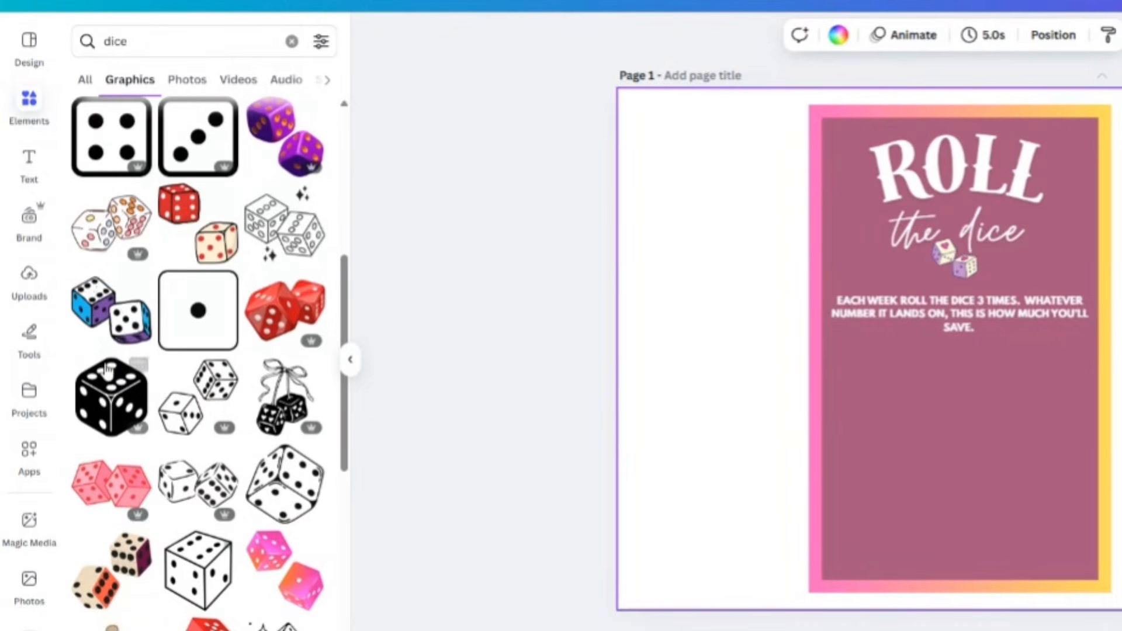
{"action": "scroll", "coordinate": [190, 328], "scroll_direction": "down", "scroll_amount": 7}
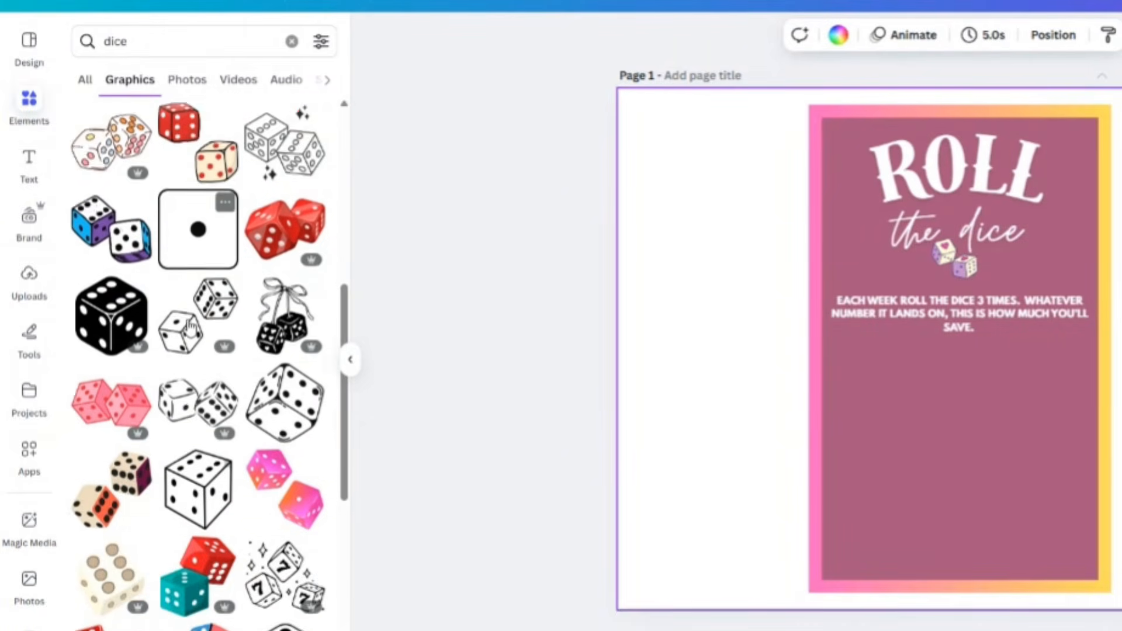
{"action": "scroll", "coordinate": [111, 427], "scroll_direction": "down", "scroll_amount": 1}
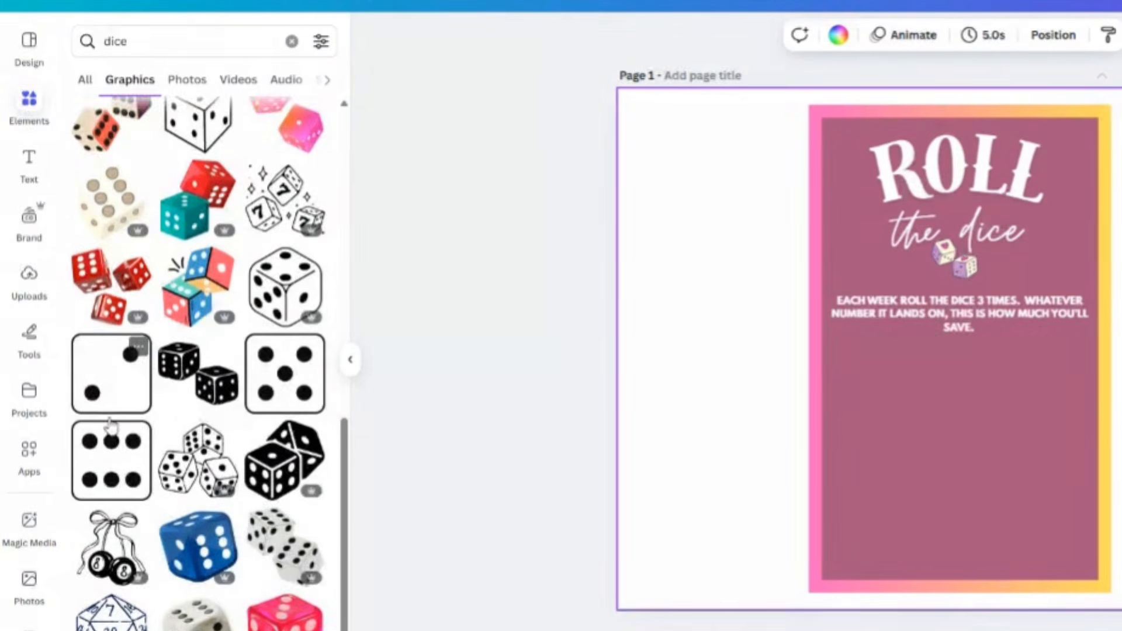
{"action": "scroll", "coordinate": [272, 368], "scroll_direction": "down", "scroll_amount": 6}
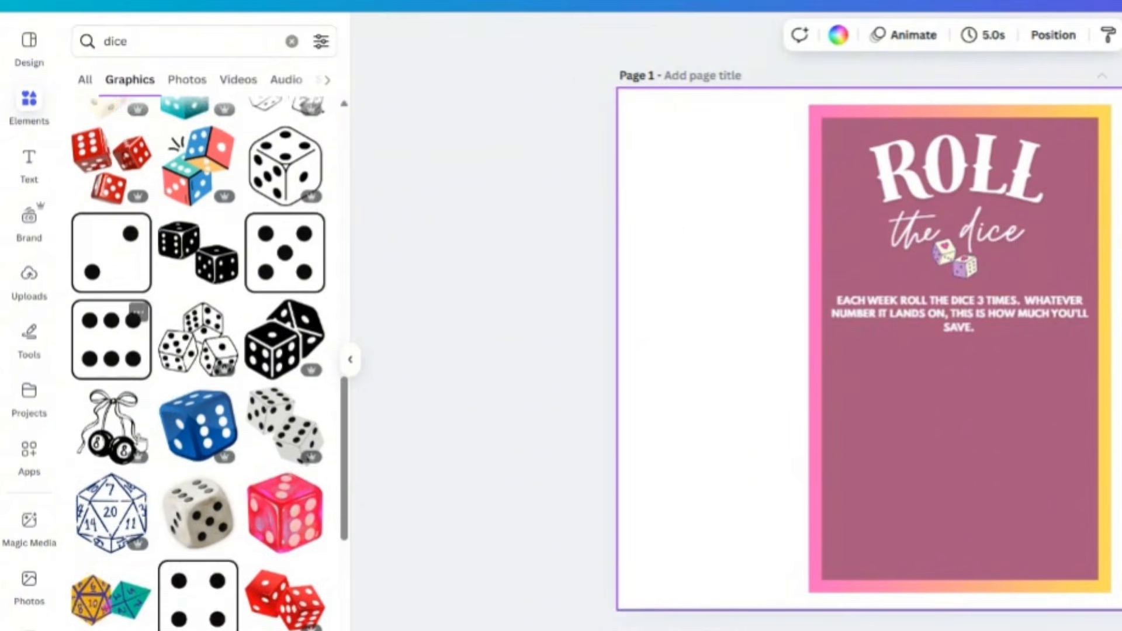
{"action": "scroll", "coordinate": [201, 555], "scroll_direction": "up", "scroll_amount": 3}
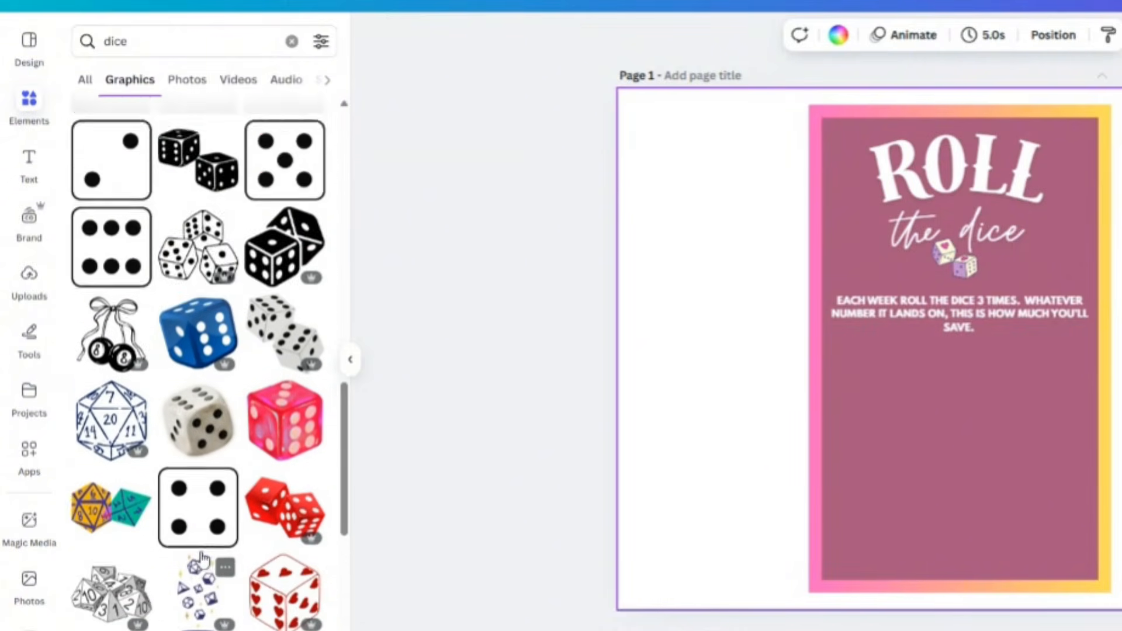
{"action": "scroll", "coordinate": [200, 551], "scroll_direction": "down", "scroll_amount": 10}
{"action": "scroll", "coordinate": [183, 526], "scroll_direction": "up", "scroll_amount": 5}
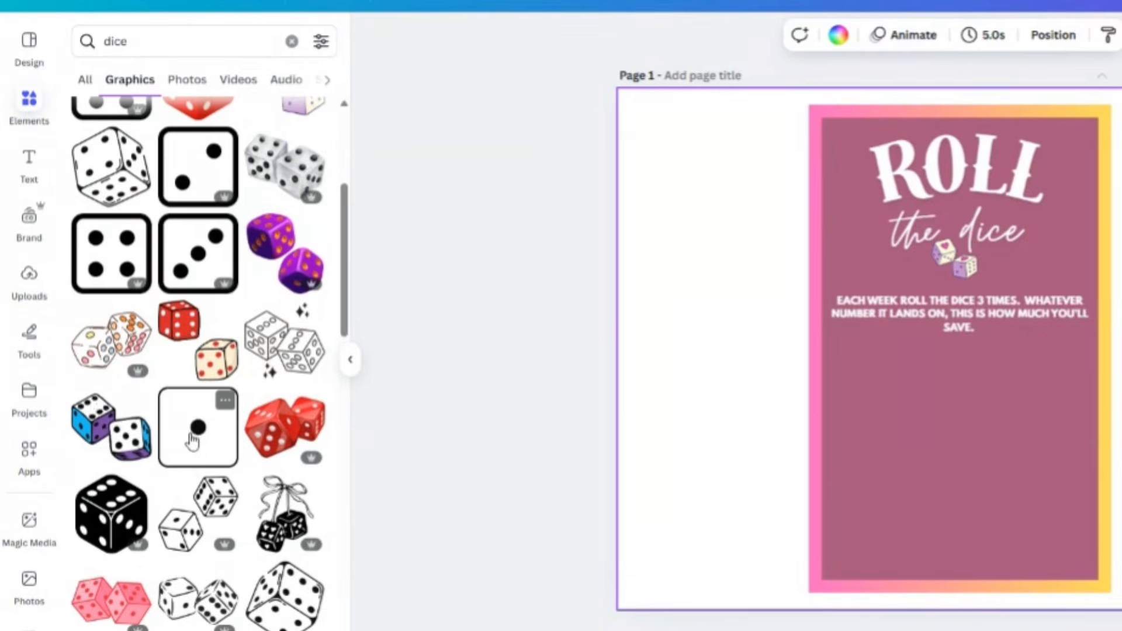
{"action": "left_click", "coordinate": [206, 444]}
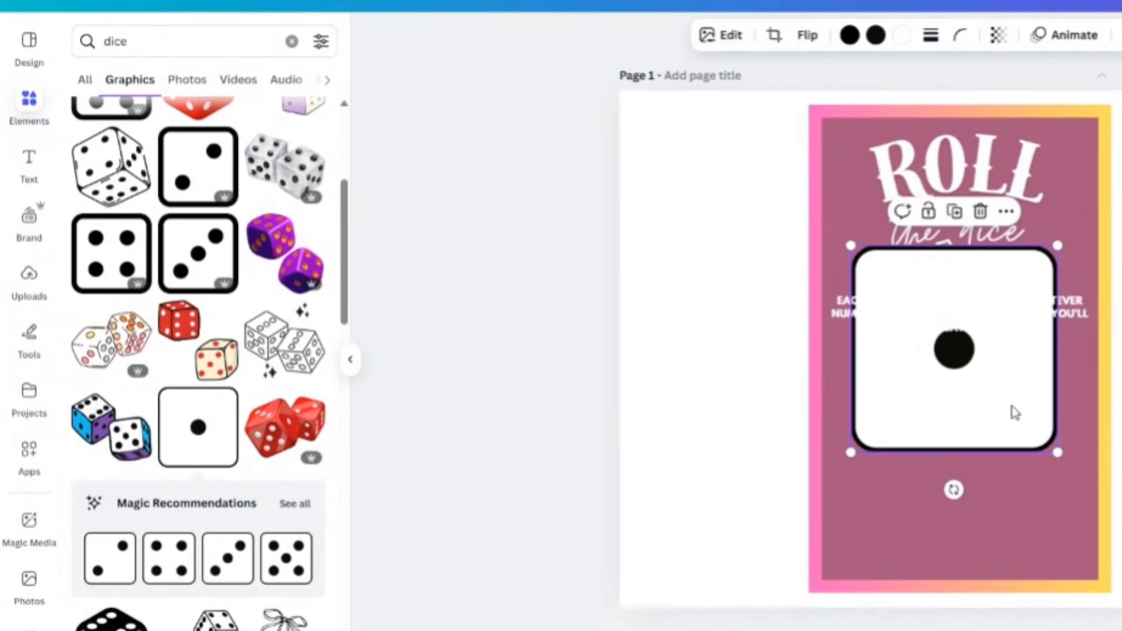
Scale the one-dot die face down to about 0.6 × 0.6 in and place it below the instructions at the mauve area's left edge
{"action": "left_click_drag", "start_coordinate": [1017, 437], "coordinate": [1019, 448]}
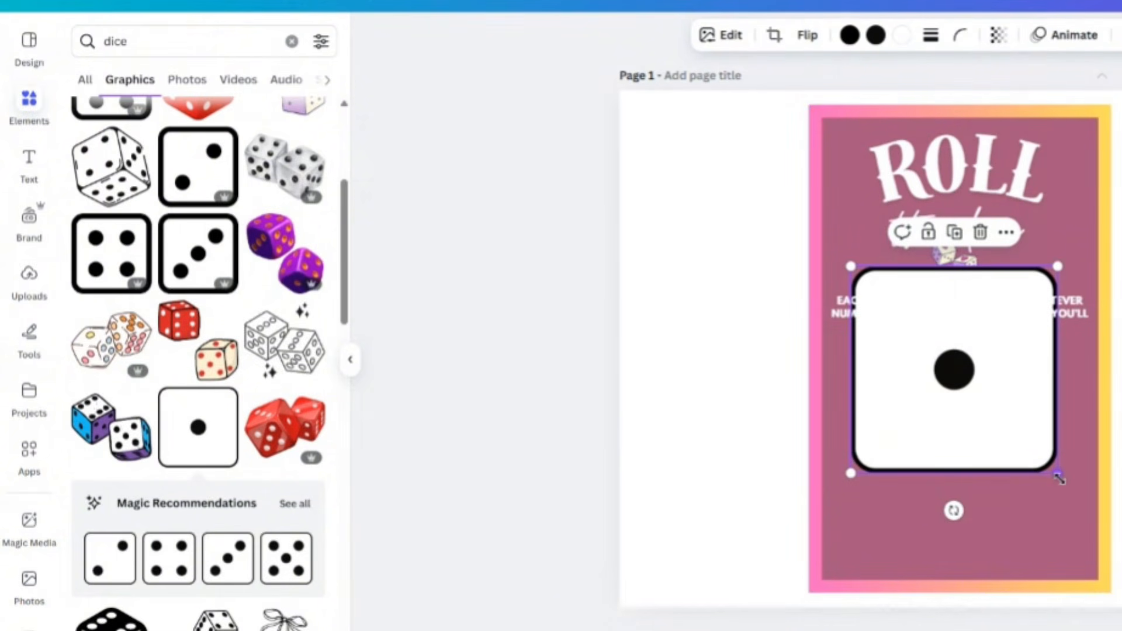
{"action": "left_click_drag", "start_coordinate": [1059, 478], "coordinate": [916, 284]}
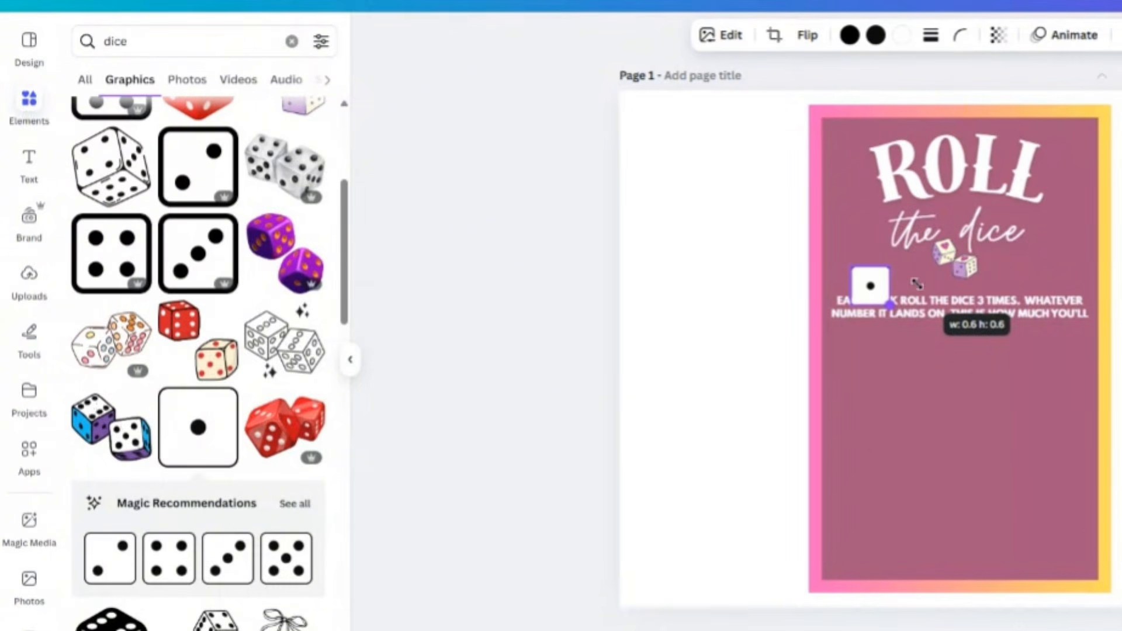
{"action": "left_click_drag", "start_coordinate": [916, 284], "coordinate": [916, 284]}
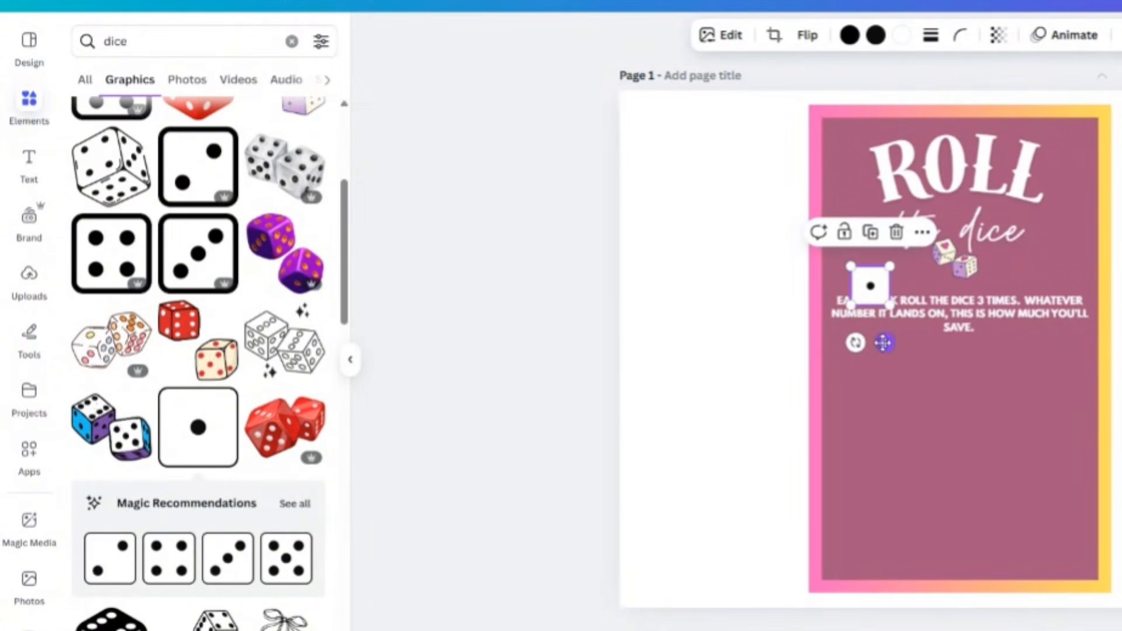
{"action": "left_click_drag", "start_coordinate": [883, 342], "coordinate": [862, 426]}
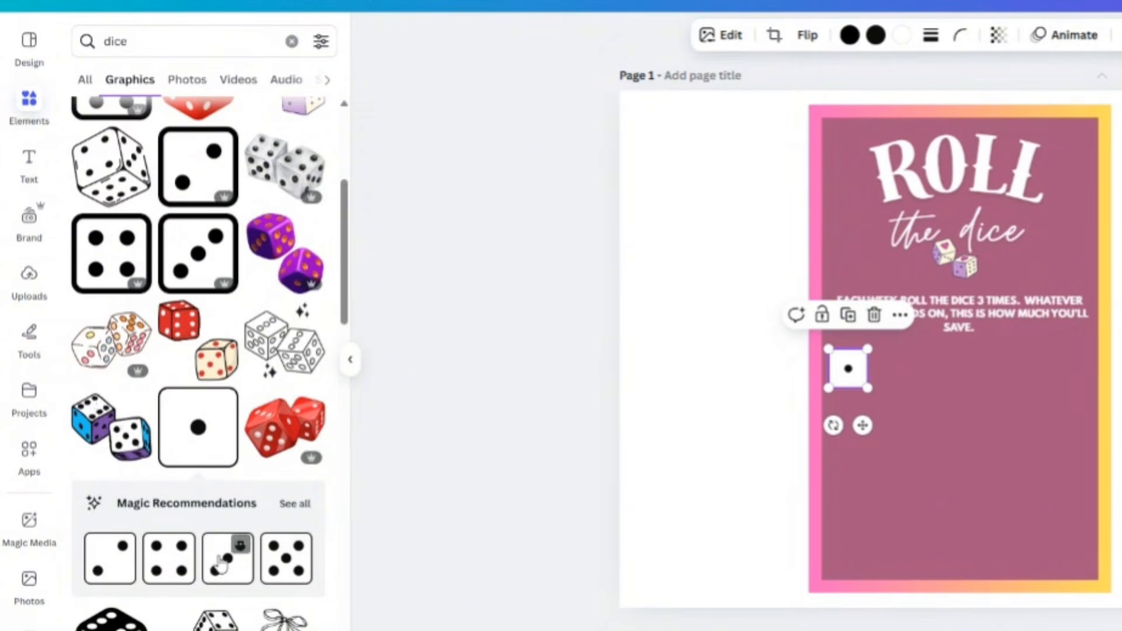
Add the matching two-dot die face from all the magic recommendations, scale it down and place it beside the one-dot face
{"action": "left_click", "coordinate": [299, 508]}
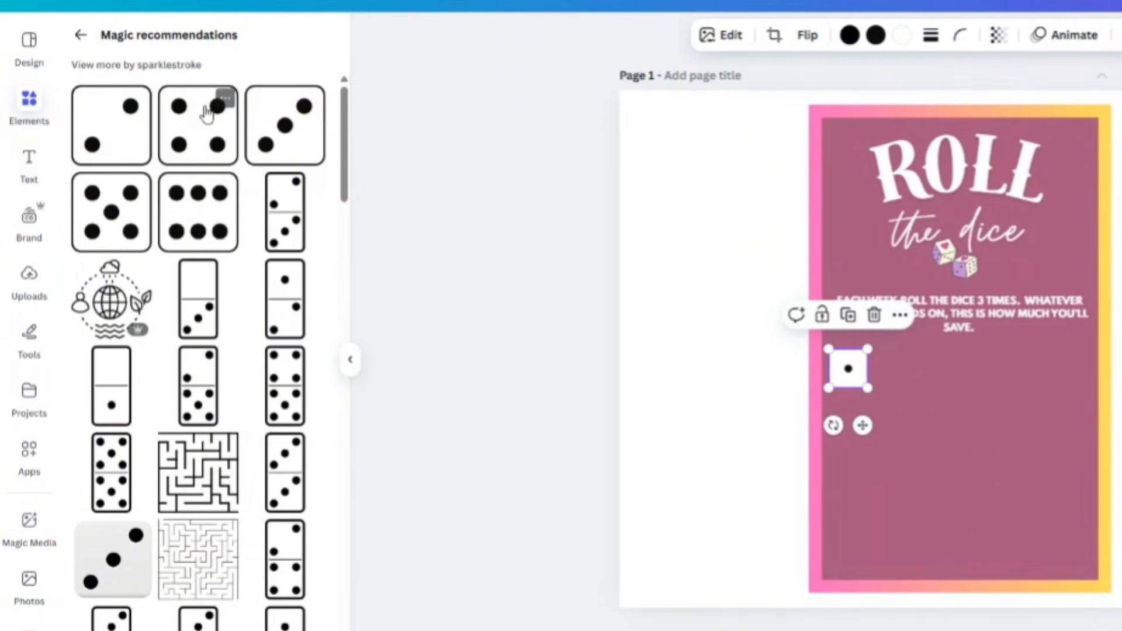
{"action": "left_click", "coordinate": [116, 145]}
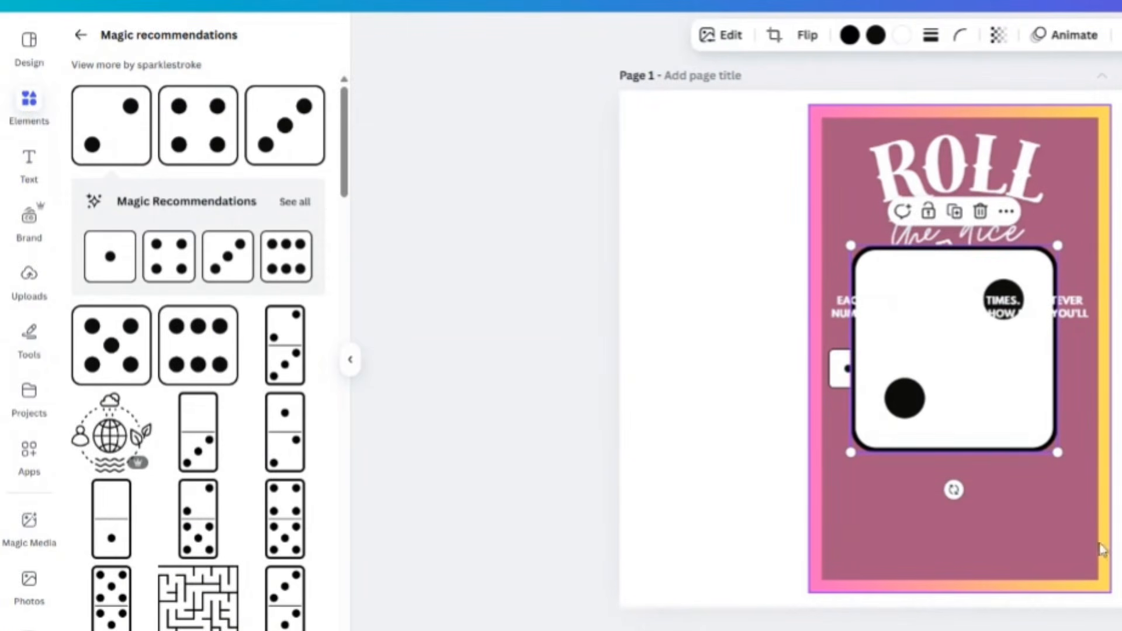
{"action": "left_click_drag", "start_coordinate": [1059, 453], "coordinate": [900, 273]}
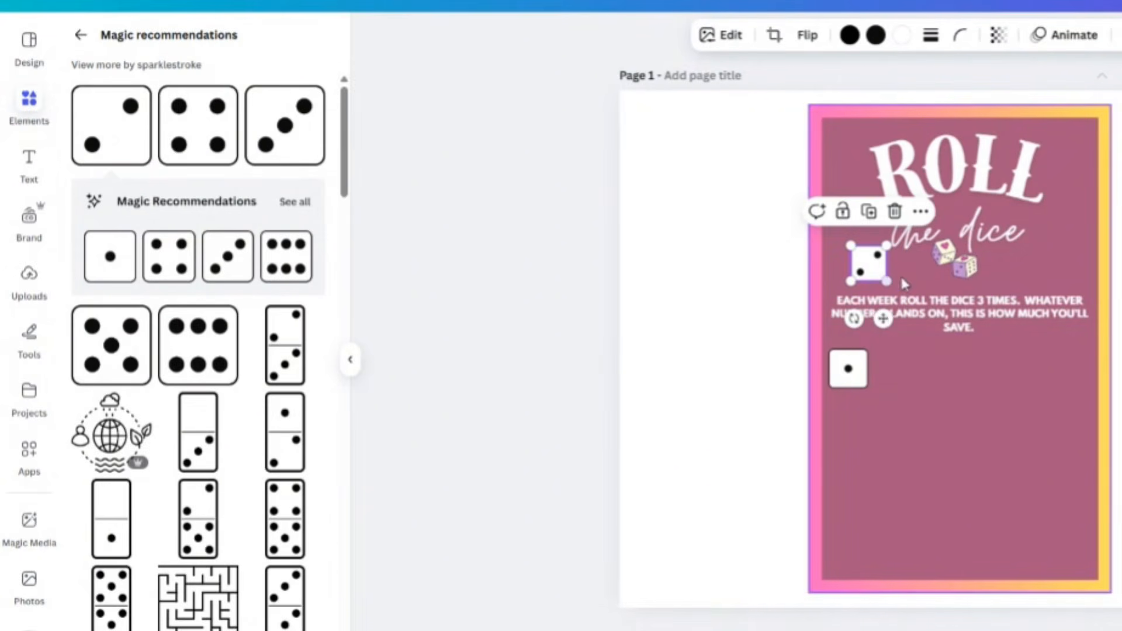
{"action": "left_click_drag", "start_coordinate": [885, 316], "coordinate": [916, 393]}
{"action": "left_click", "coordinate": [996, 414]}
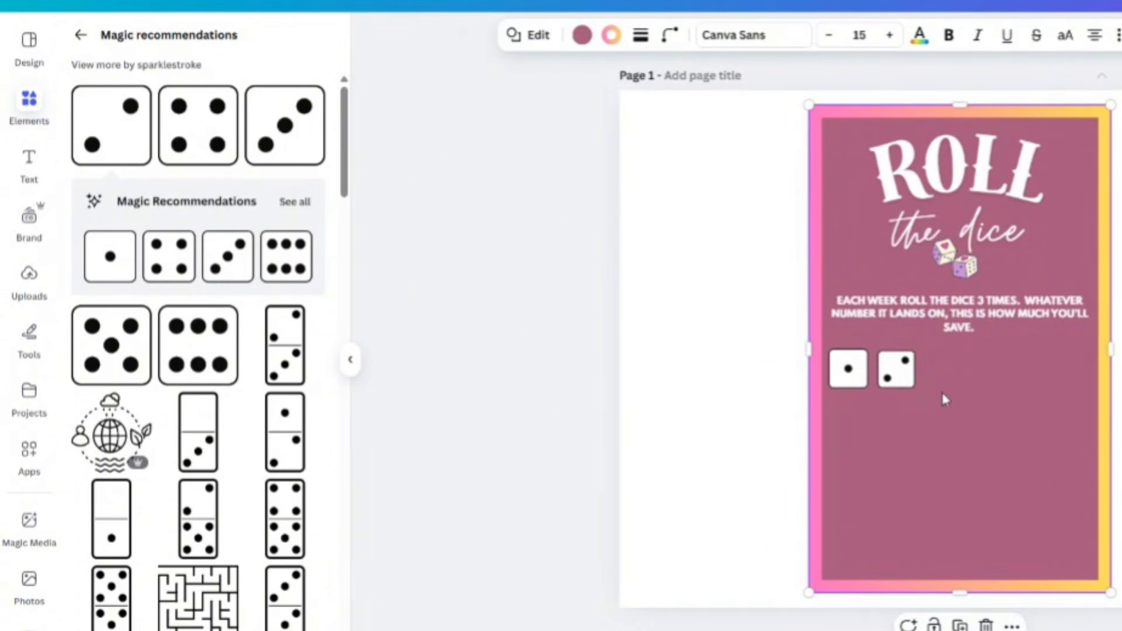
Add the matching three-dot die face, scale it down to the others' size and place it after the two-dot face
{"action": "left_click", "coordinate": [296, 108]}
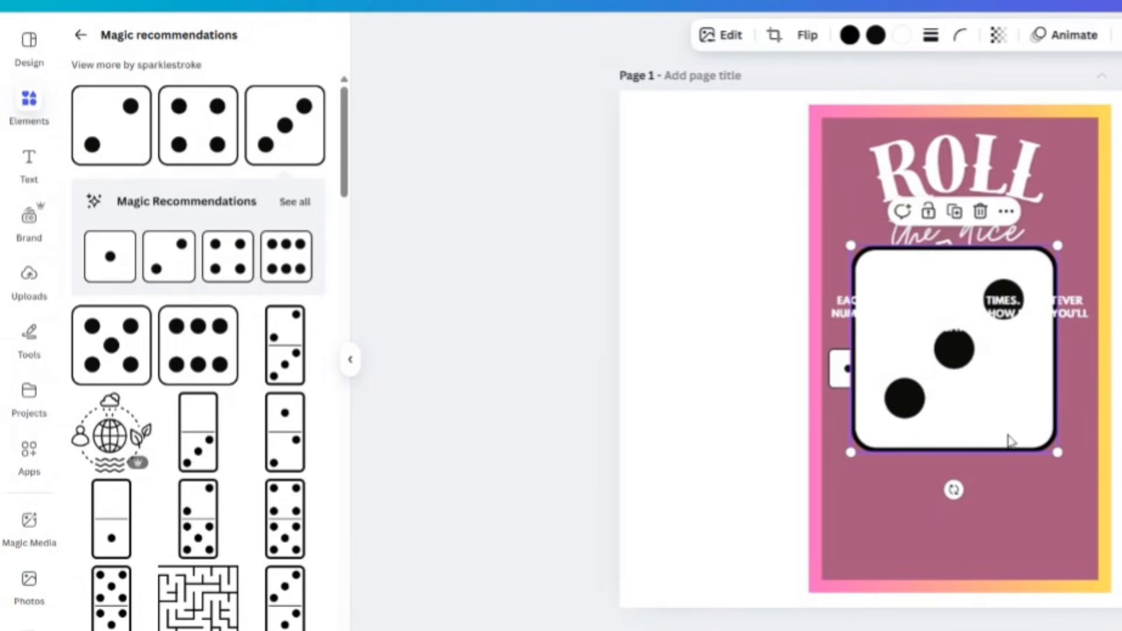
{"action": "left_click_drag", "start_coordinate": [1052, 449], "coordinate": [870, 287]}
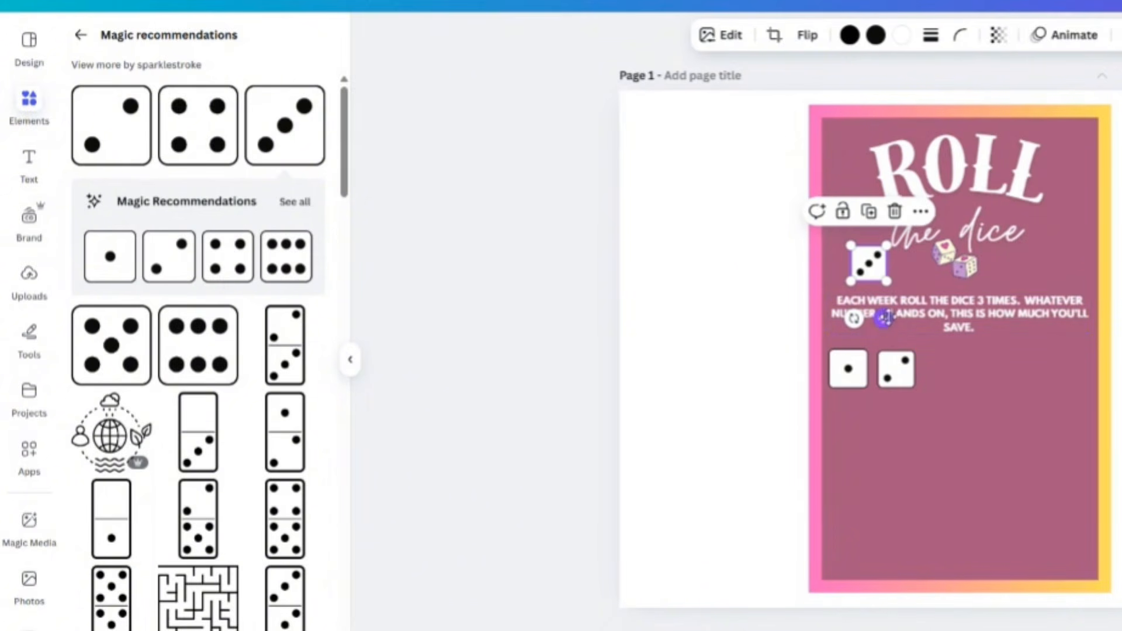
{"action": "left_click_drag", "start_coordinate": [884, 319], "coordinate": [954, 416]}
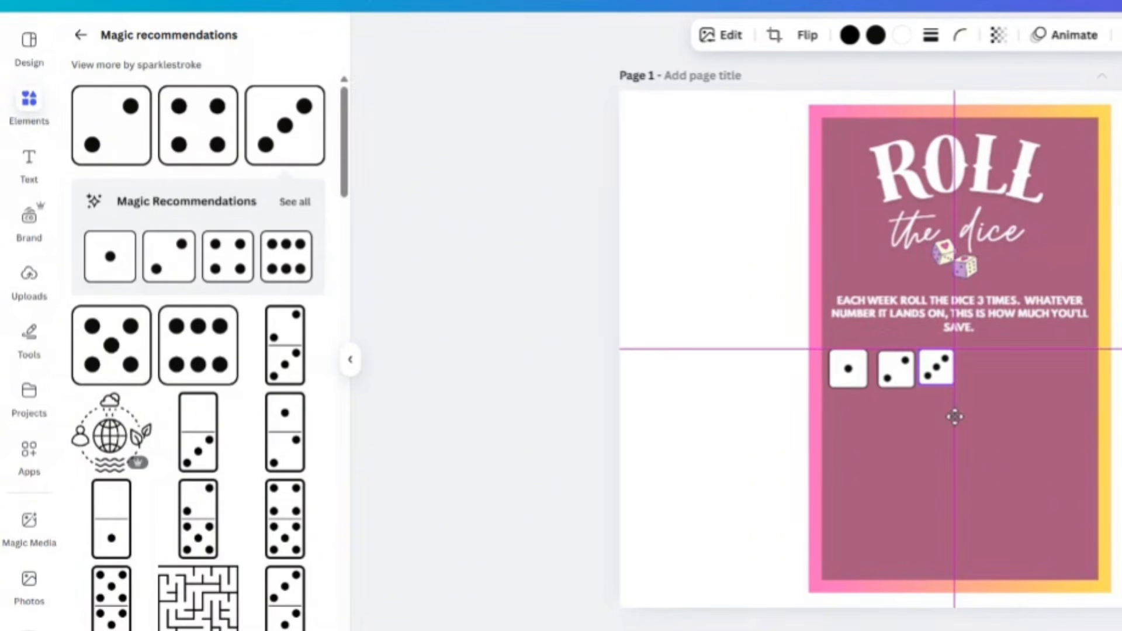
{"action": "left_click_drag", "start_coordinate": [954, 417], "coordinate": [962, 418]}
{"action": "left_click", "coordinate": [508, 140]}
Add the matching four-dot and five-dot die faces, scale both down and continue the row with them
{"action": "left_click", "coordinate": [193, 156]}
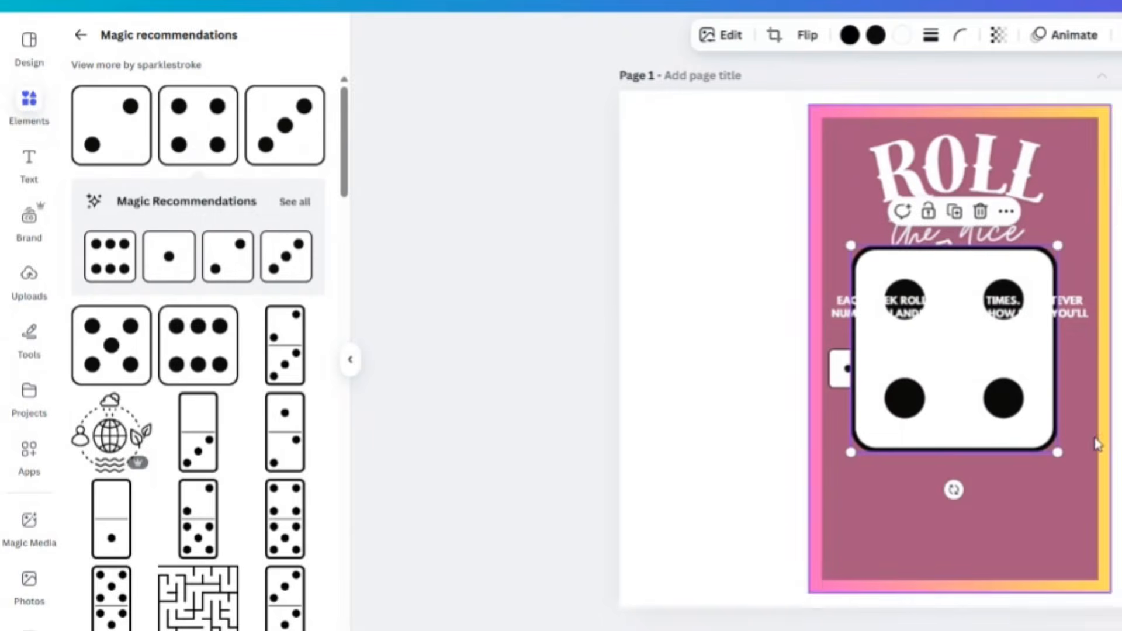
{"action": "left_click_drag", "start_coordinate": [1058, 451], "coordinate": [884, 281]}
{"action": "left_click_drag", "start_coordinate": [884, 320], "coordinate": [1001, 427]}
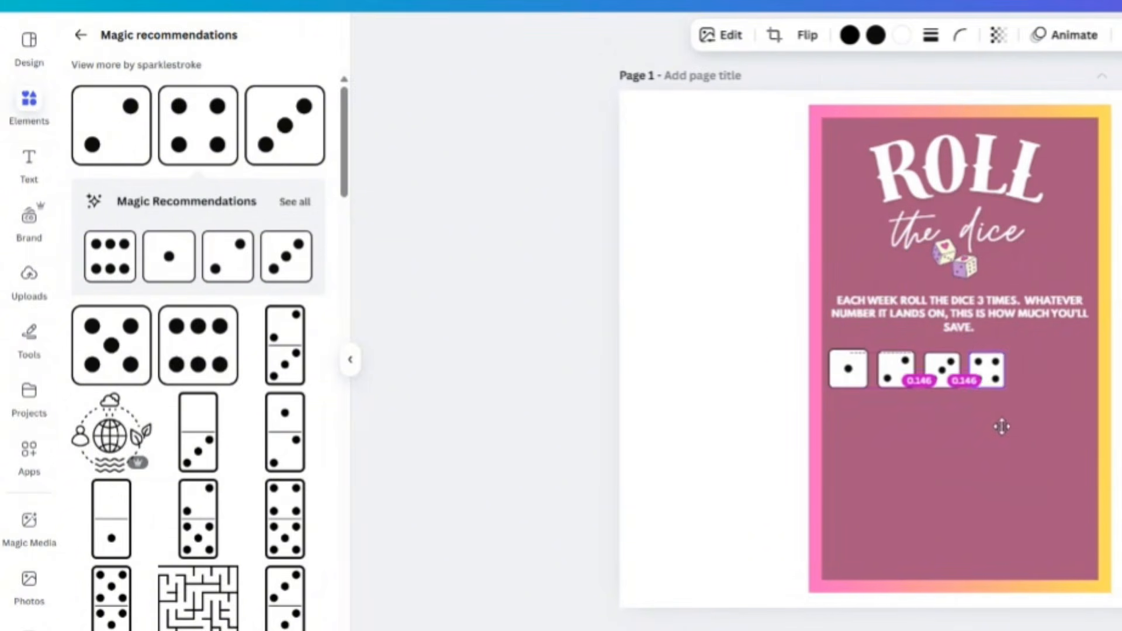
{"action": "left_click", "coordinate": [111, 345]}
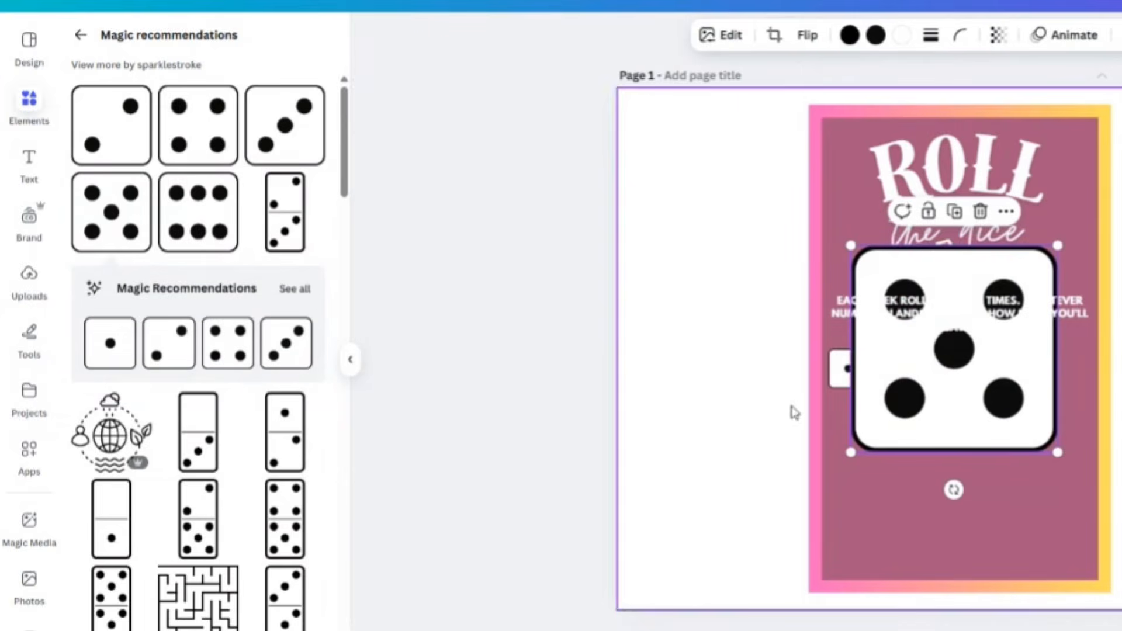
{"action": "left_click_drag", "start_coordinate": [1057, 452], "coordinate": [1047, 425]}
Add the matching six-dot die face, rotate it to -90°, scale it down and place it at the end of the row
{"action": "left_click", "coordinate": [201, 216]}
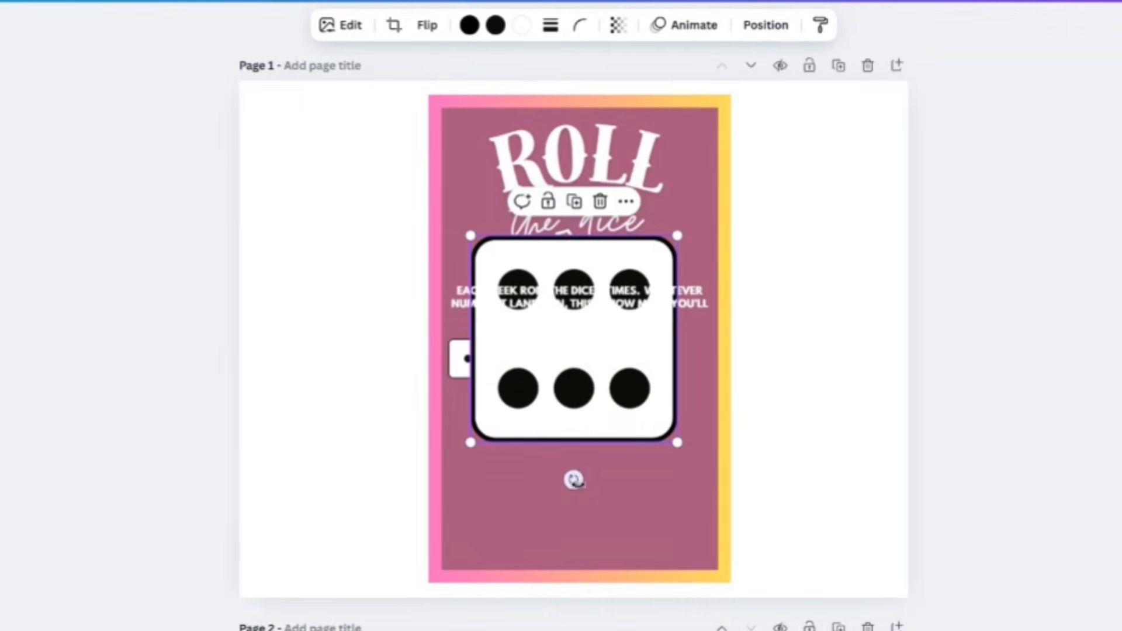
{"action": "left_click_drag", "start_coordinate": [572, 480], "coordinate": [723, 338]}
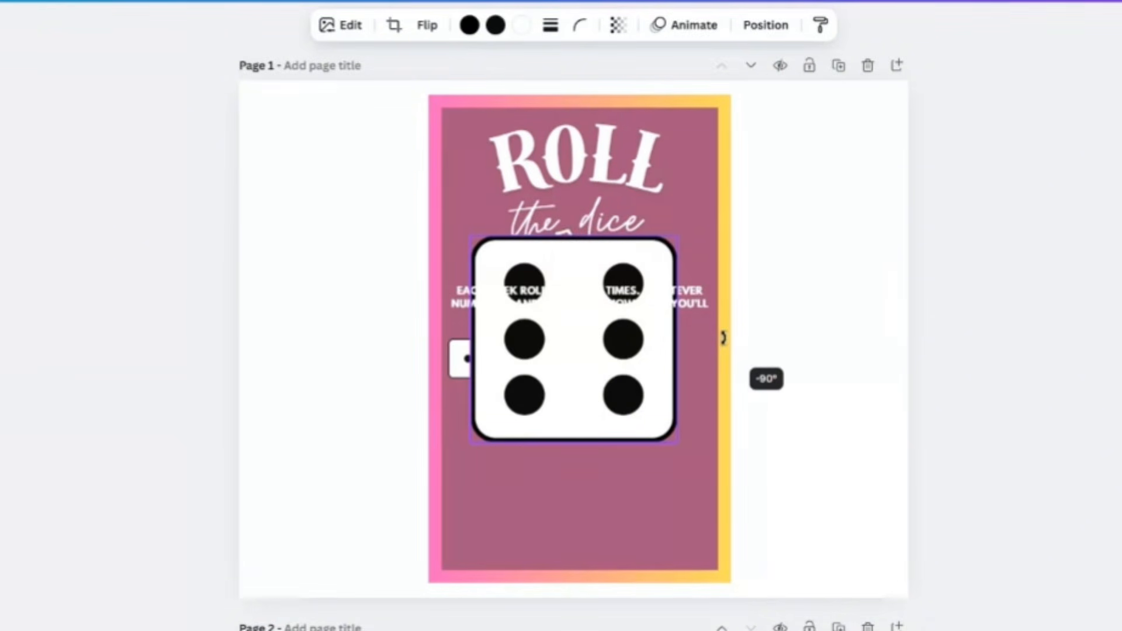
{"action": "left_click_drag", "start_coordinate": [722, 337], "coordinate": [722, 337]}
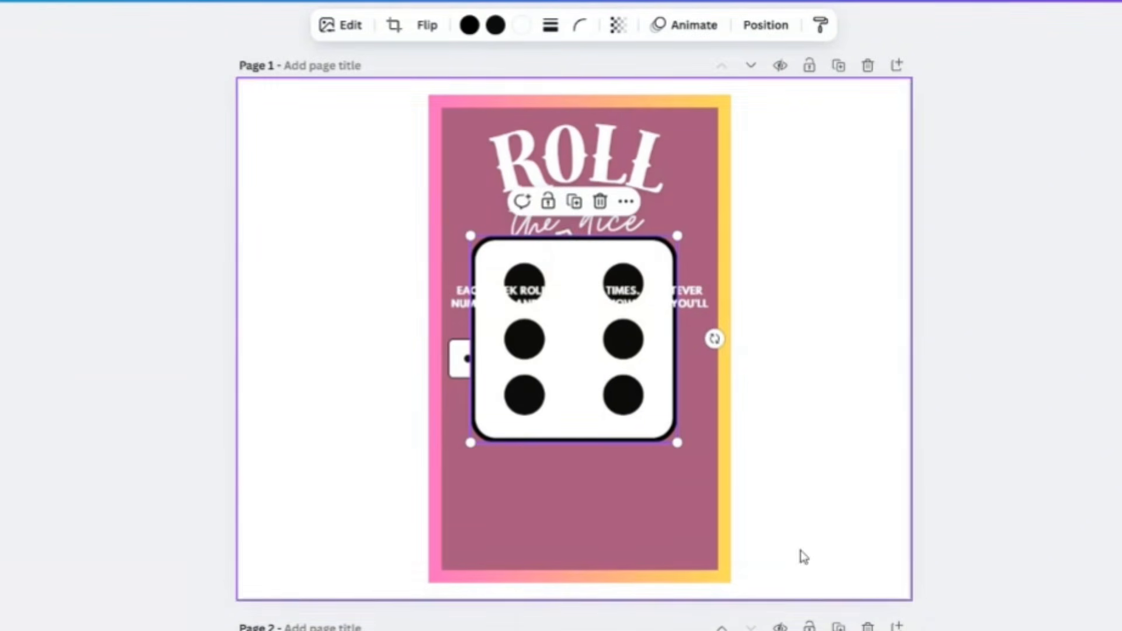
{"action": "left_click_drag", "start_coordinate": [676, 442], "coordinate": [507, 272]}
{"action": "left_click_drag", "start_coordinate": [543, 238], "coordinate": [753, 344]}
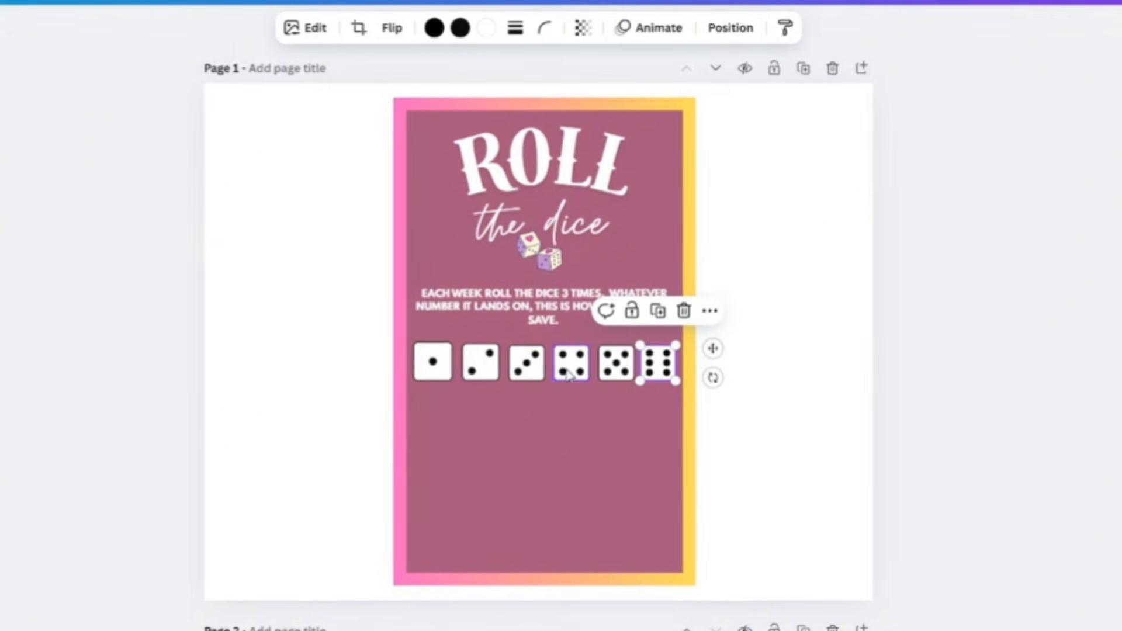
Center the five-dot face between the four-dot and six-dot faces, aligned with the row
{"action": "left_click", "coordinate": [478, 375]}
{"action": "left_click_drag", "start_coordinate": [478, 375], "coordinate": [429, 367]}
{"action": "left_click", "coordinate": [426, 373]}
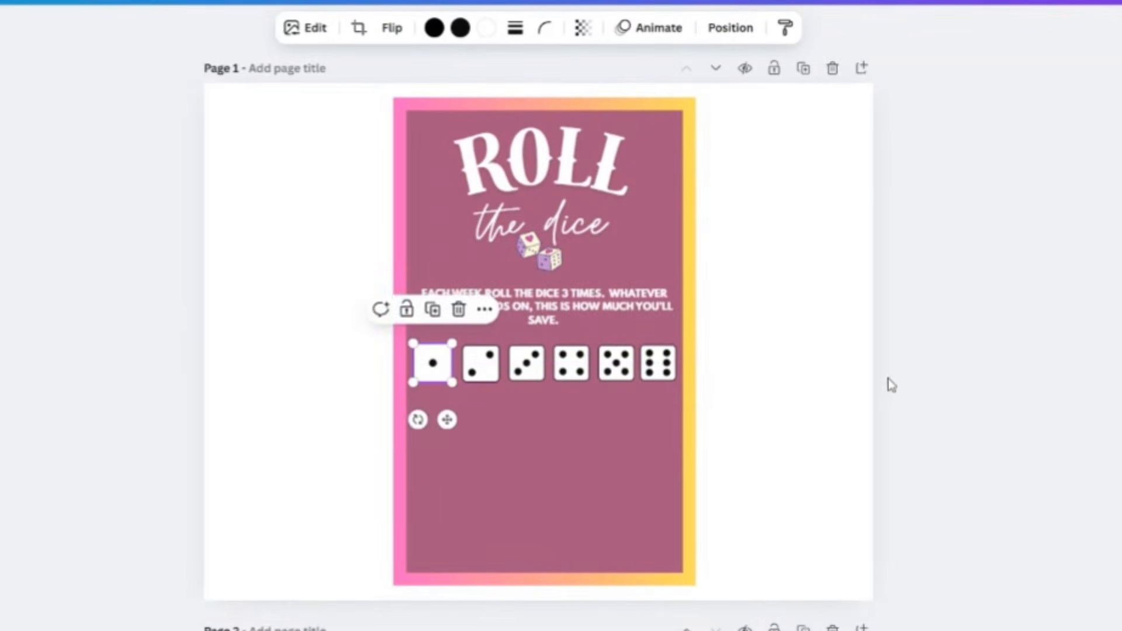
{"action": "left_click", "coordinate": [824, 386]}
{"action": "left_click", "coordinate": [622, 377]}
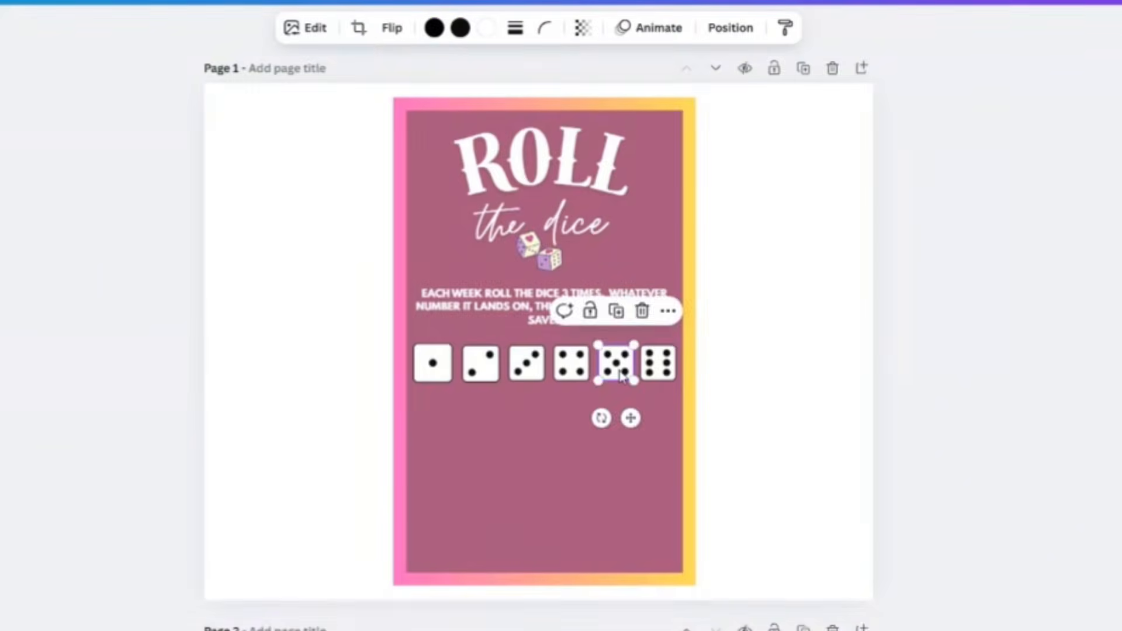
{"action": "left_click_drag", "start_coordinate": [622, 377], "coordinate": [616, 369]}
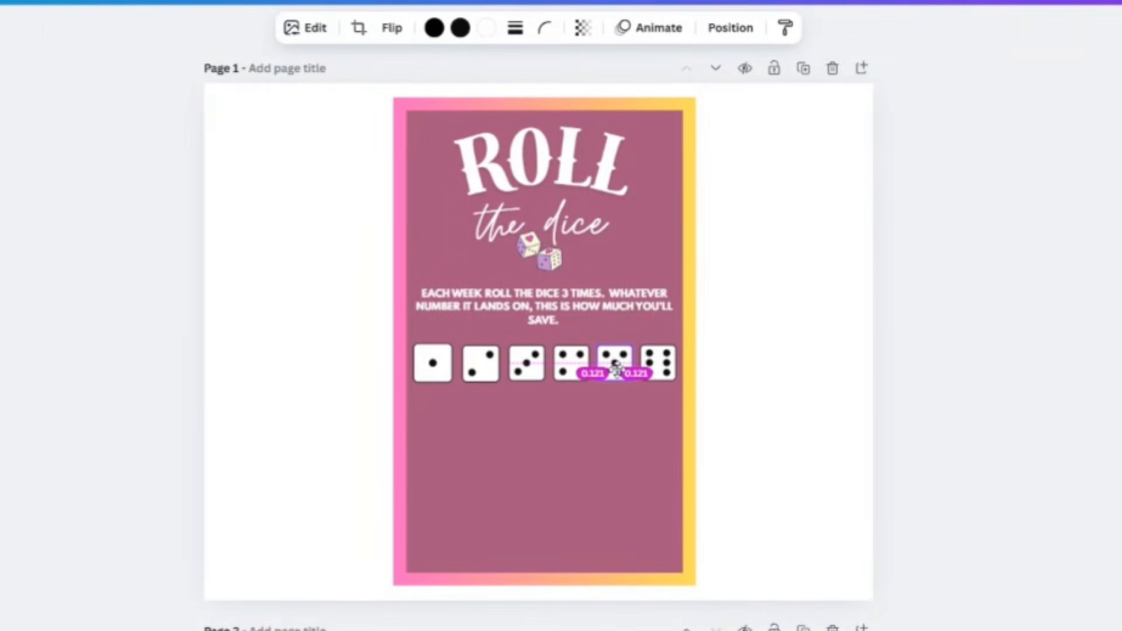
{"action": "left_click_drag", "start_coordinate": [616, 370], "coordinate": [616, 369]}
Shift the three-dot, two-dot and one-dot faces so all six die faces sit 0.125 in apart
{"action": "left_click", "coordinate": [526, 363]}
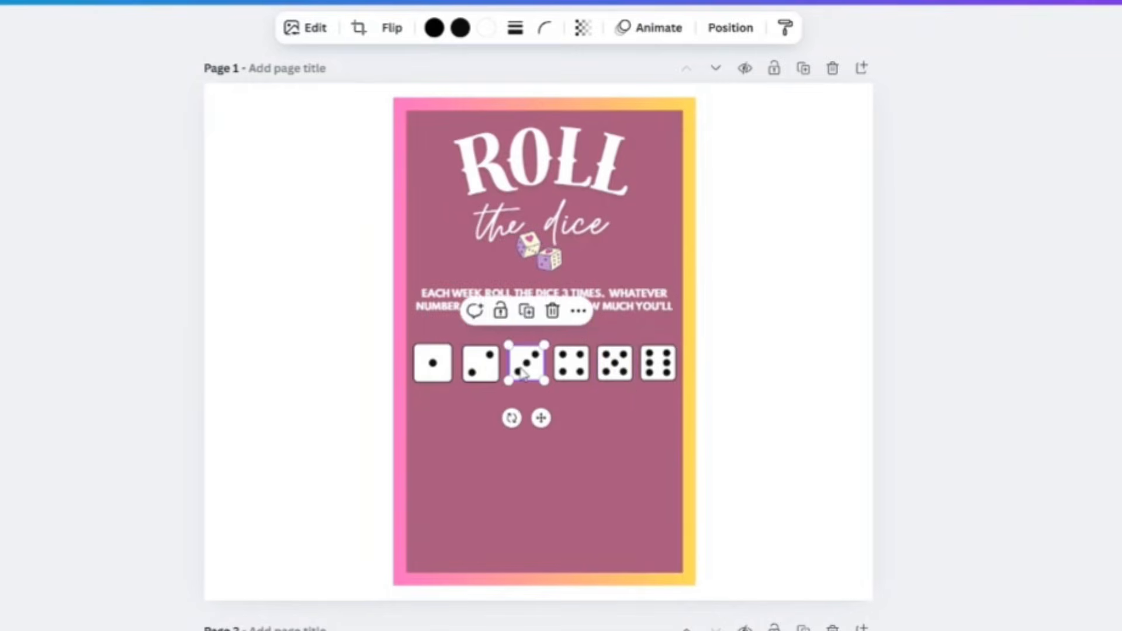
{"action": "left_click_drag", "start_coordinate": [526, 364], "coordinate": [435, 365]}
{"action": "left_click", "coordinate": [480, 363]}
{"action": "left_click", "coordinate": [431, 371]}
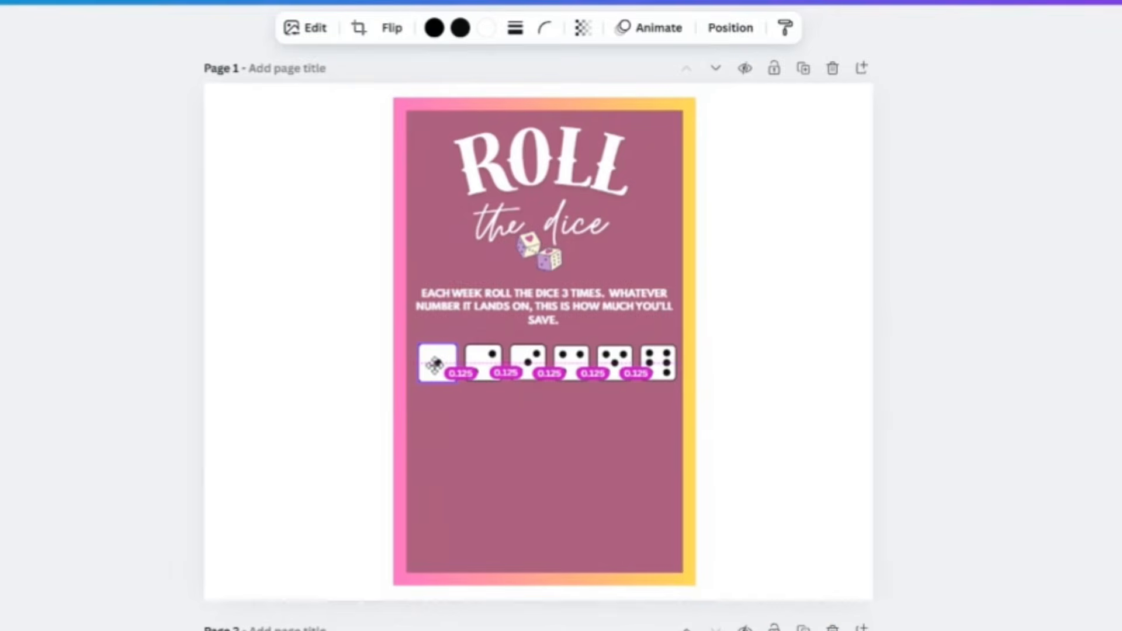
{"action": "left_click_drag", "start_coordinate": [434, 365], "coordinate": [435, 366]}
{"action": "left_click", "coordinate": [279, 438]}
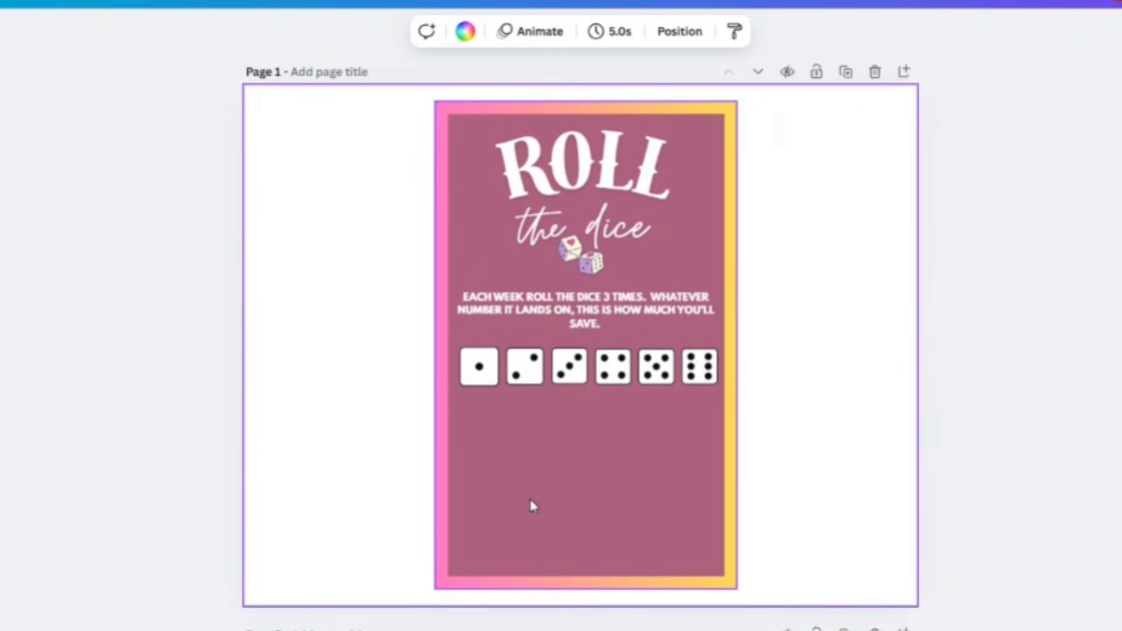
Lock the gradient-bordered mauve rectangle in place
{"action": "left_click", "coordinate": [561, 498]}
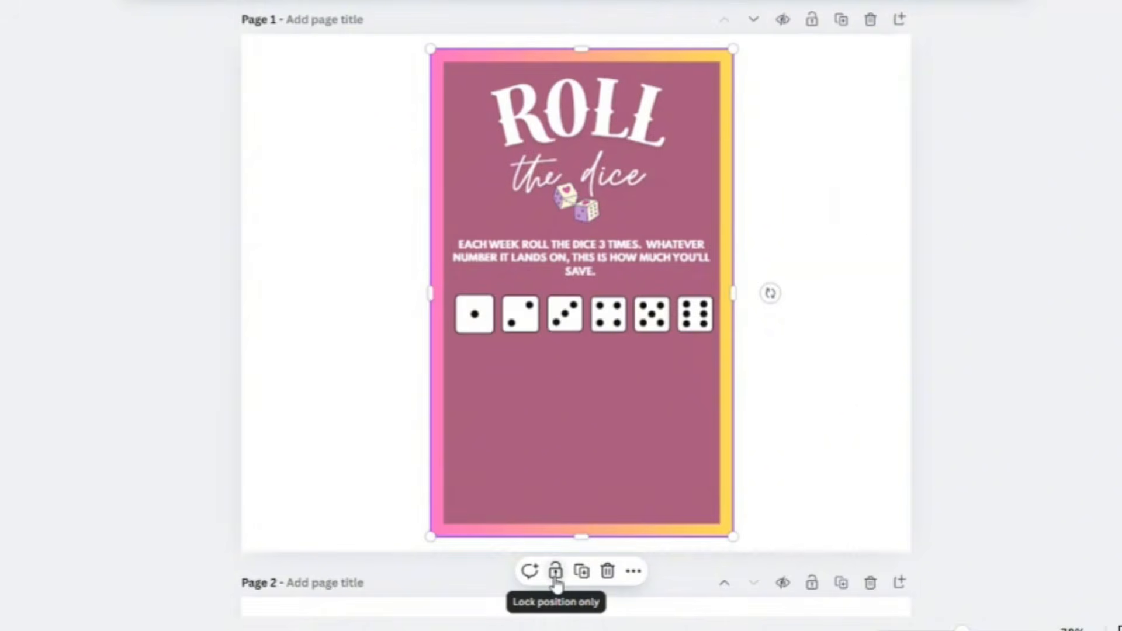
{"action": "left_click", "coordinate": [555, 572]}
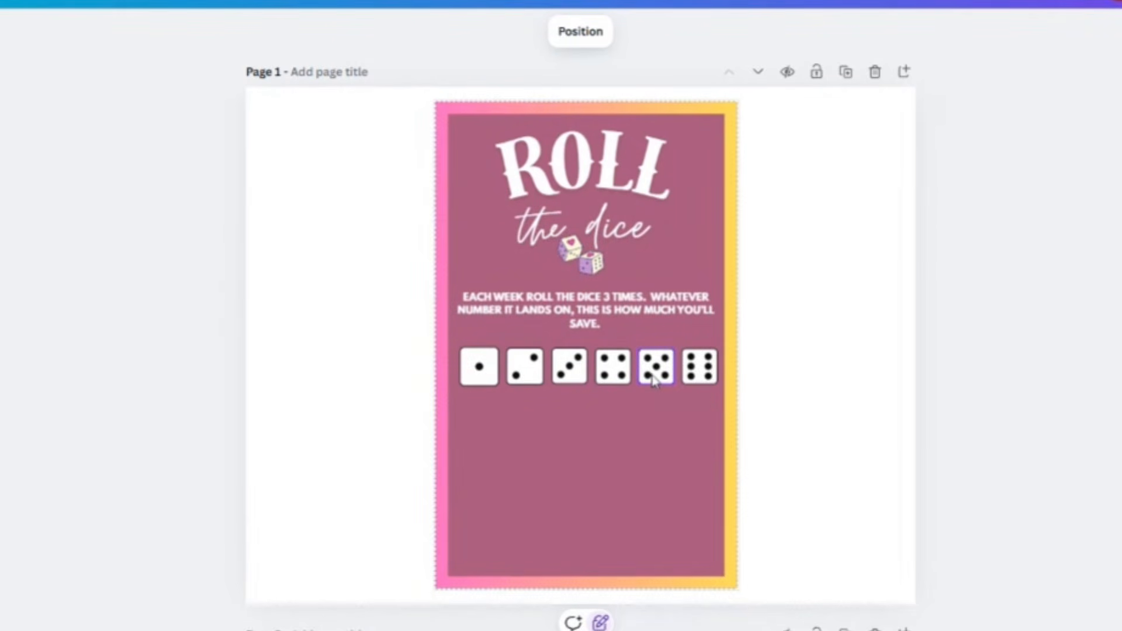
{"action": "left_click", "coordinate": [351, 349]}
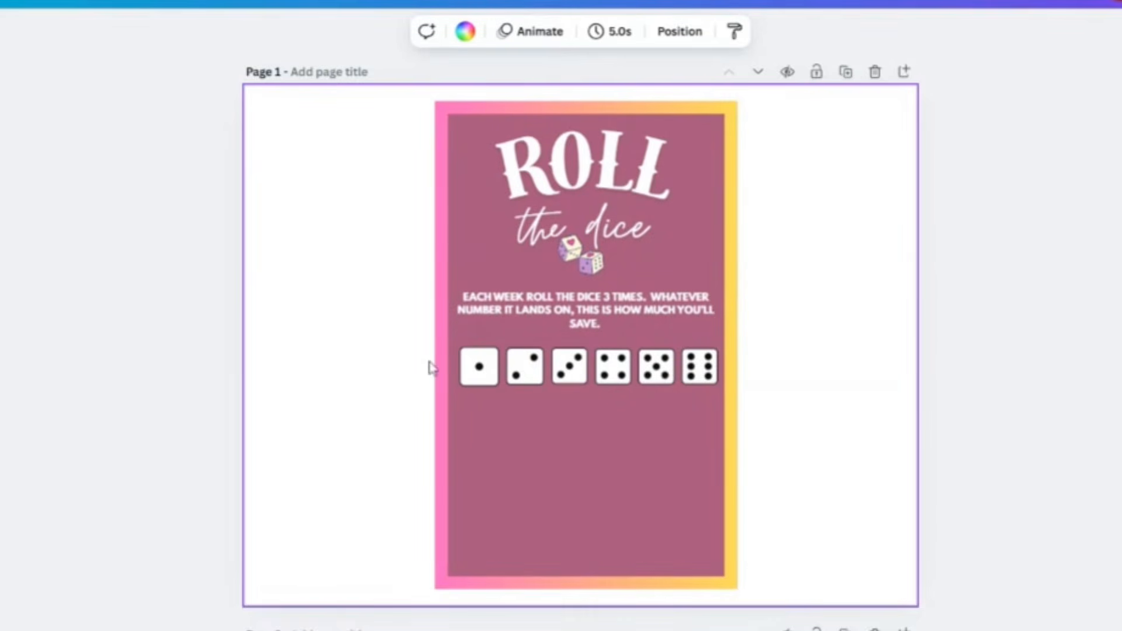
Duplicate the row of six die faces and align the copy directly beneath the original row
{"action": "left_click_drag", "start_coordinate": [365, 343], "coordinate": [725, 392]}
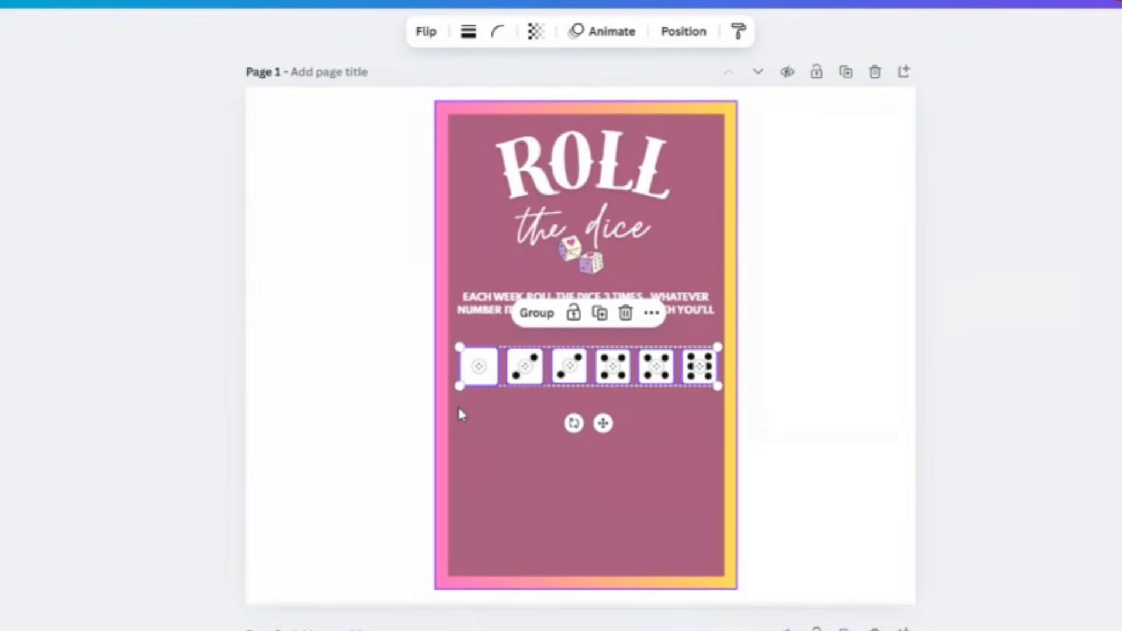
{"action": "left_click", "coordinate": [600, 315]}
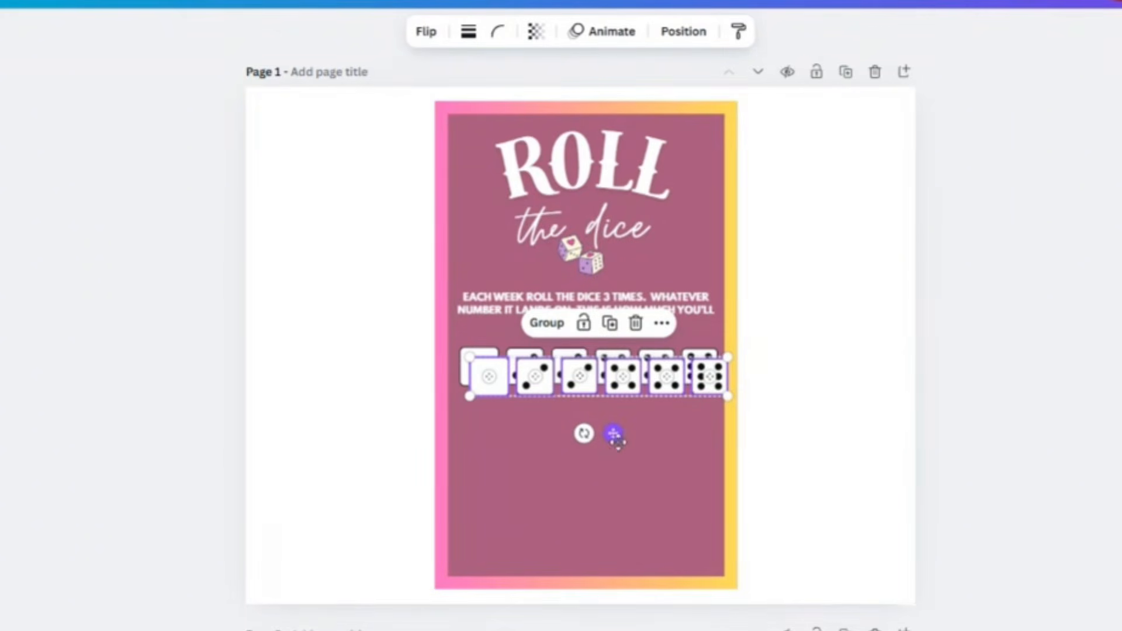
{"action": "left_click_drag", "start_coordinate": [613, 433], "coordinate": [603, 472]}
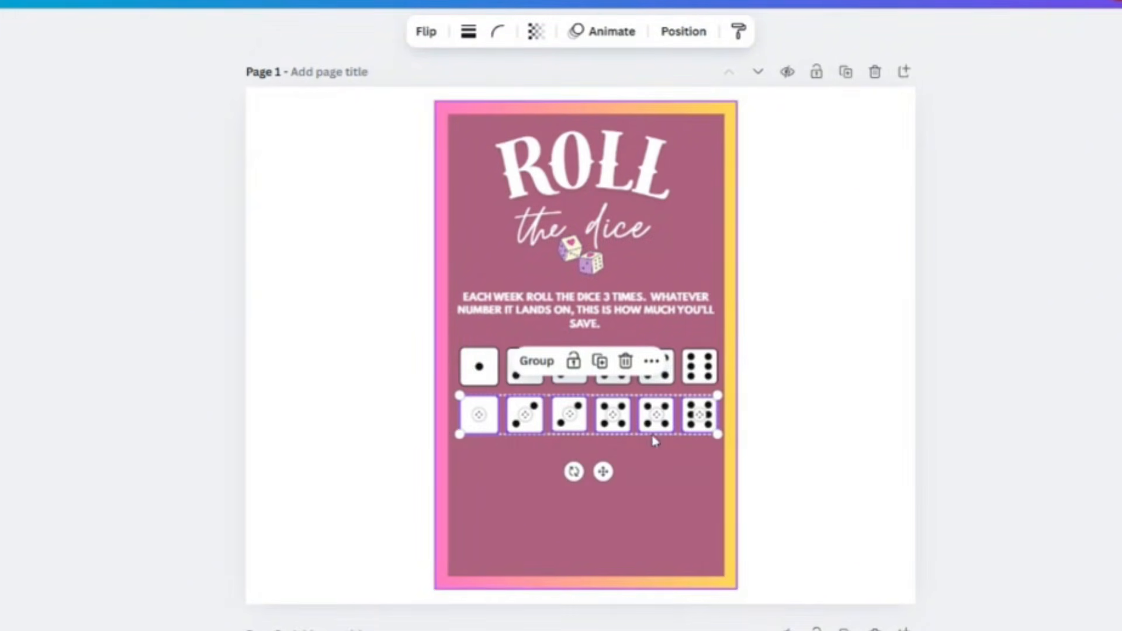
Duplicate the die-face row three more times to make five rows spaced 0.146 in apart
{"action": "left_click", "coordinate": [600, 364]}
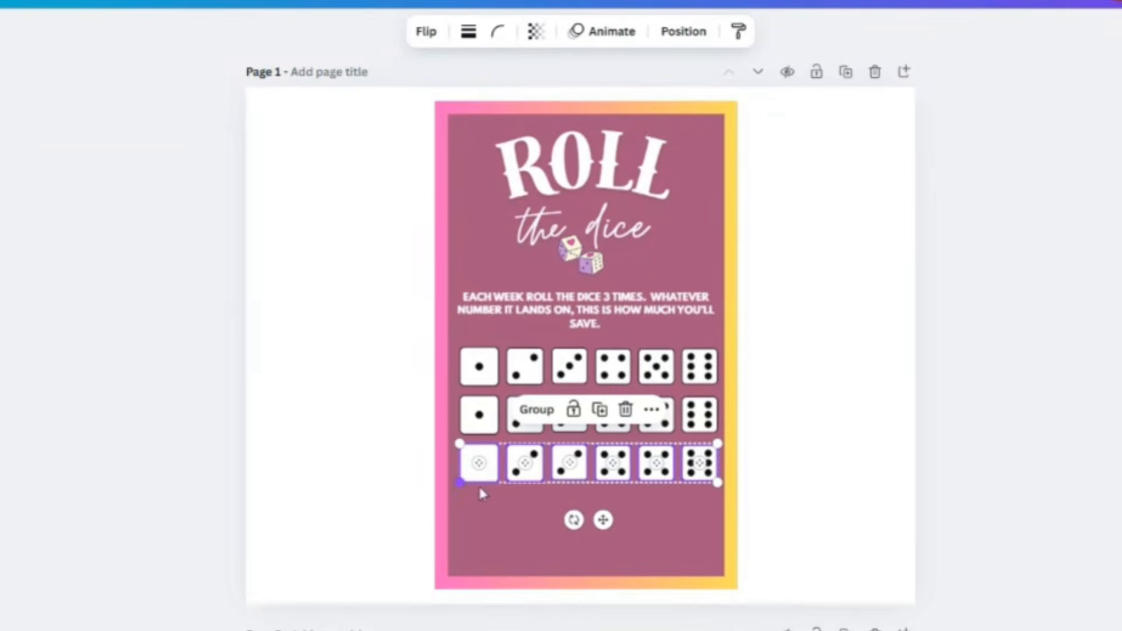
{"action": "left_click", "coordinate": [600, 410]}
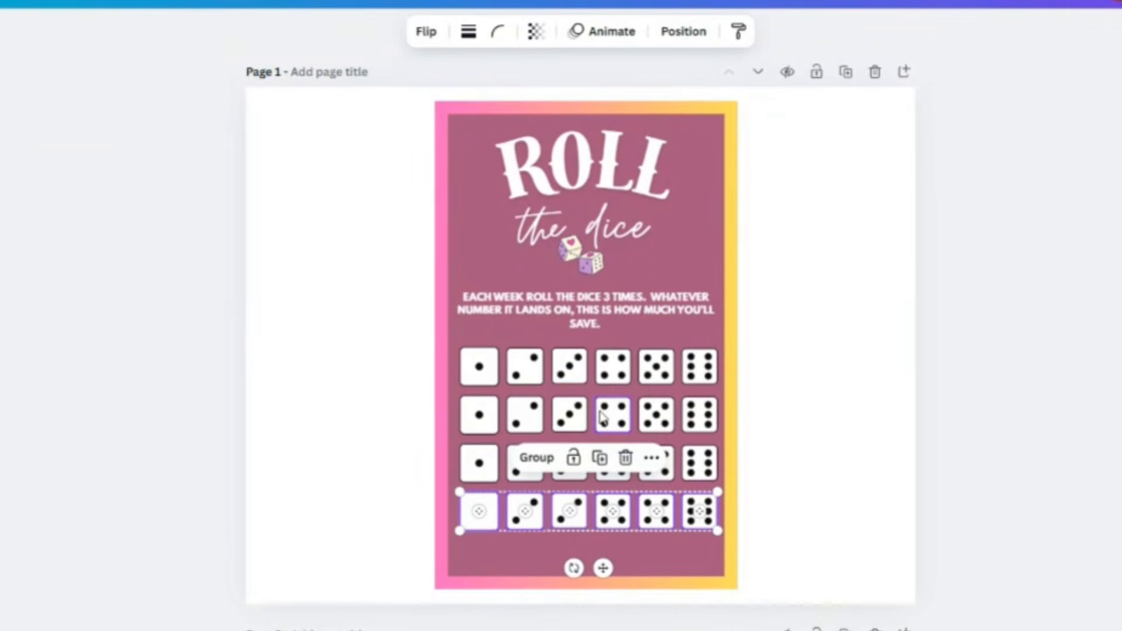
{"action": "left_click", "coordinate": [599, 458]}
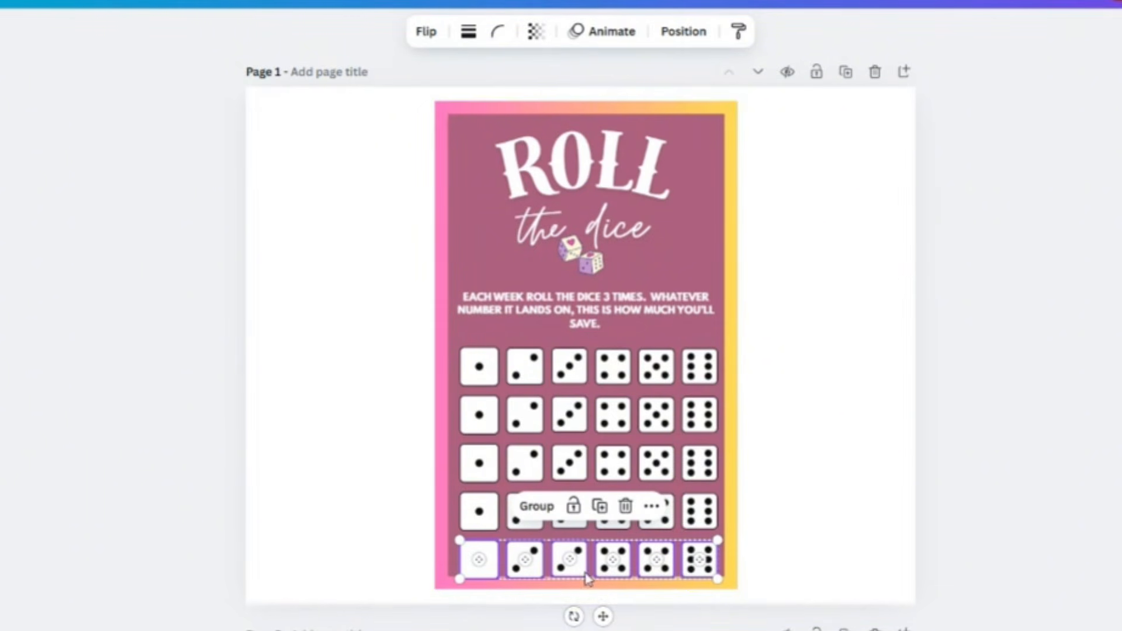
{"action": "left_click_drag", "start_coordinate": [581, 567], "coordinate": [579, 561]}
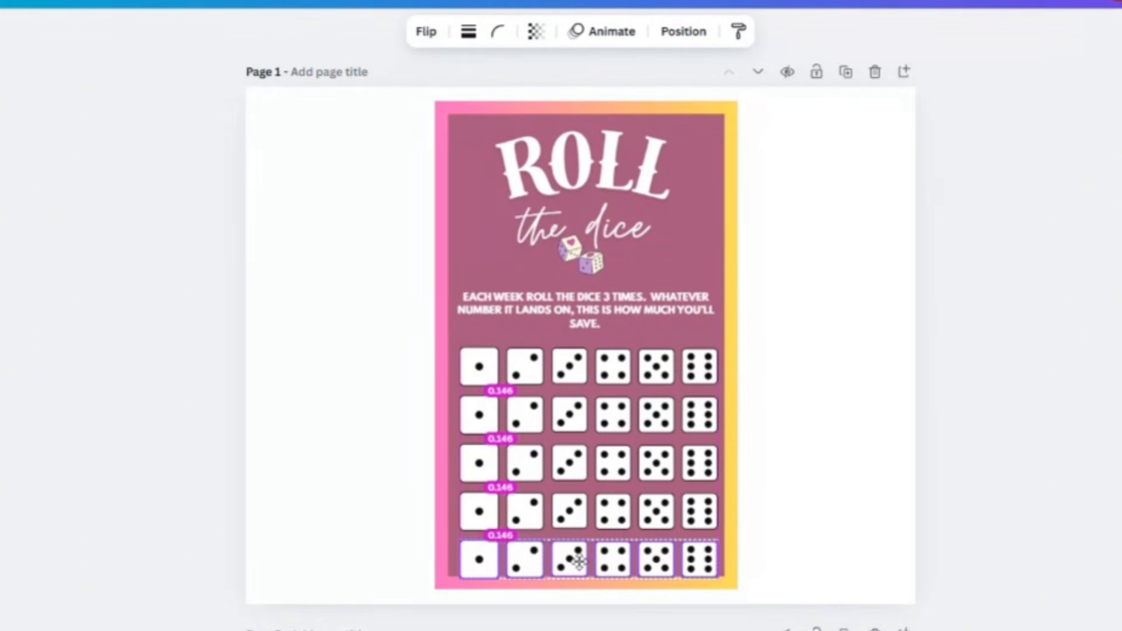
{"action": "left_click_drag", "start_coordinate": [578, 561], "coordinate": [578, 561]}
{"action": "left_click", "coordinate": [782, 445]}
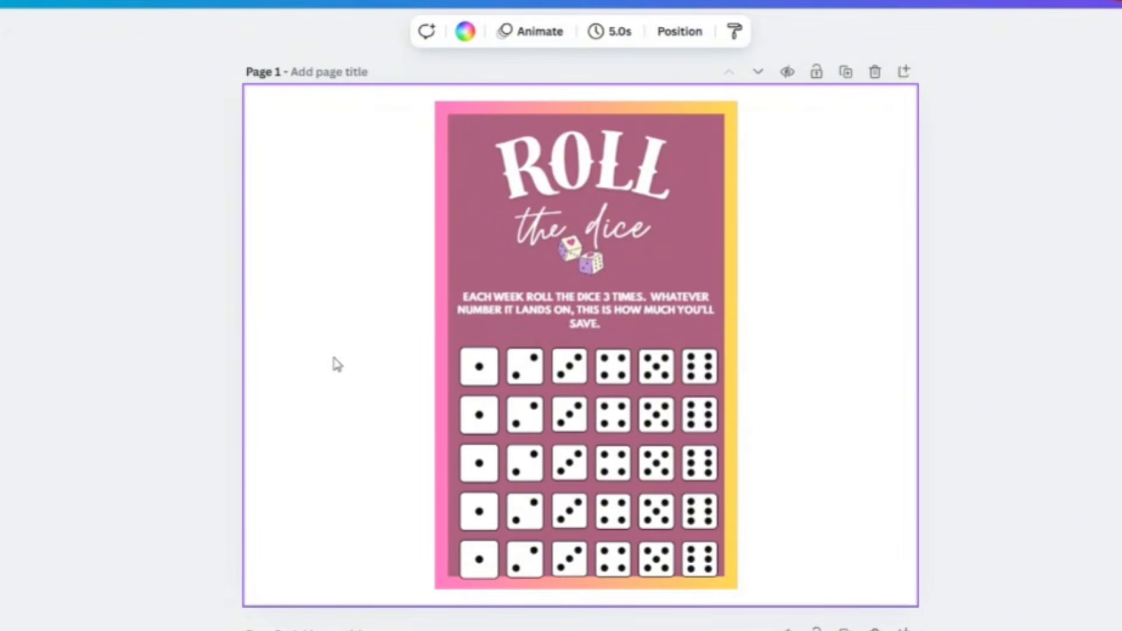
Move all five rows of die faces up slightly and center them horizontally within the mauve area
{"action": "left_click_drag", "start_coordinate": [342, 351], "coordinate": [720, 586]}
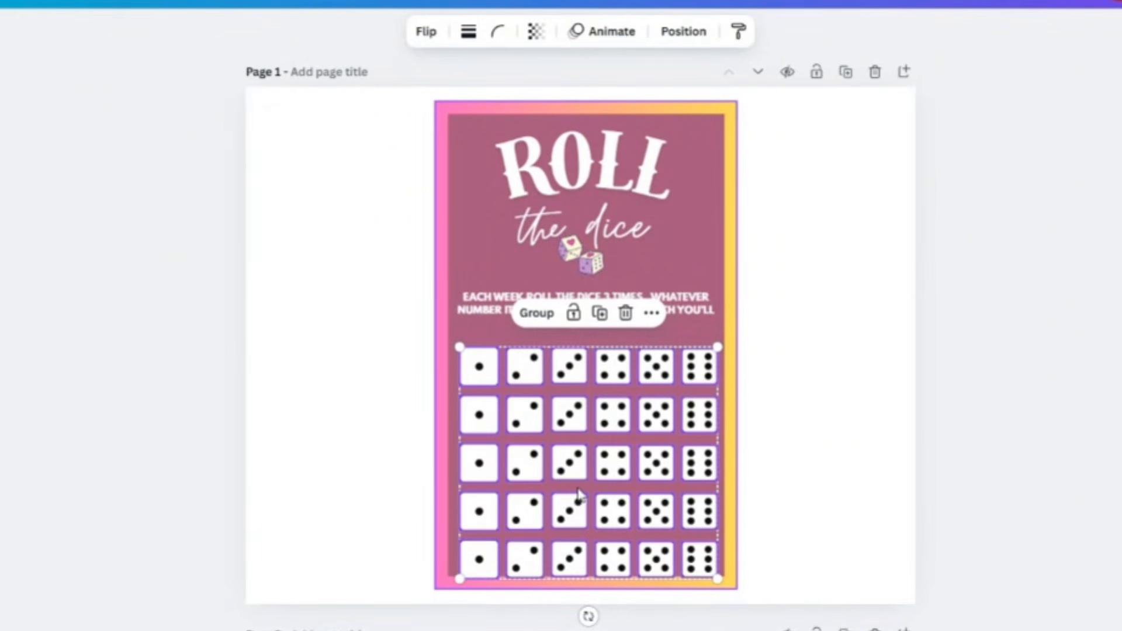
{"action": "left_click_drag", "start_coordinate": [577, 491], "coordinate": [577, 481]}
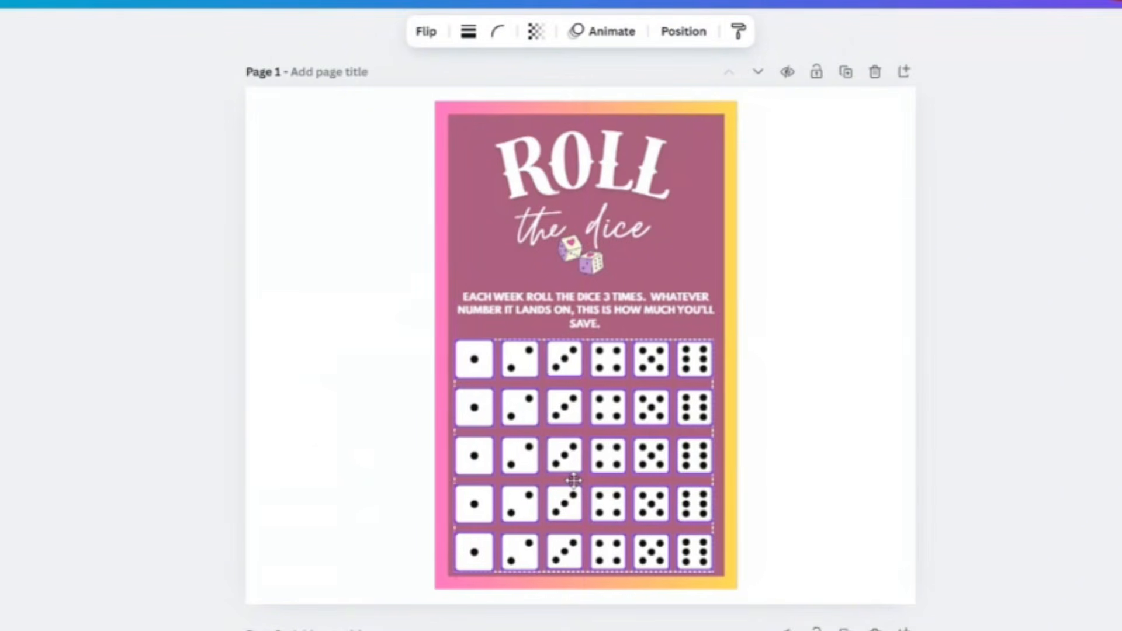
{"action": "left_click_drag", "start_coordinate": [577, 480], "coordinate": [574, 481]}
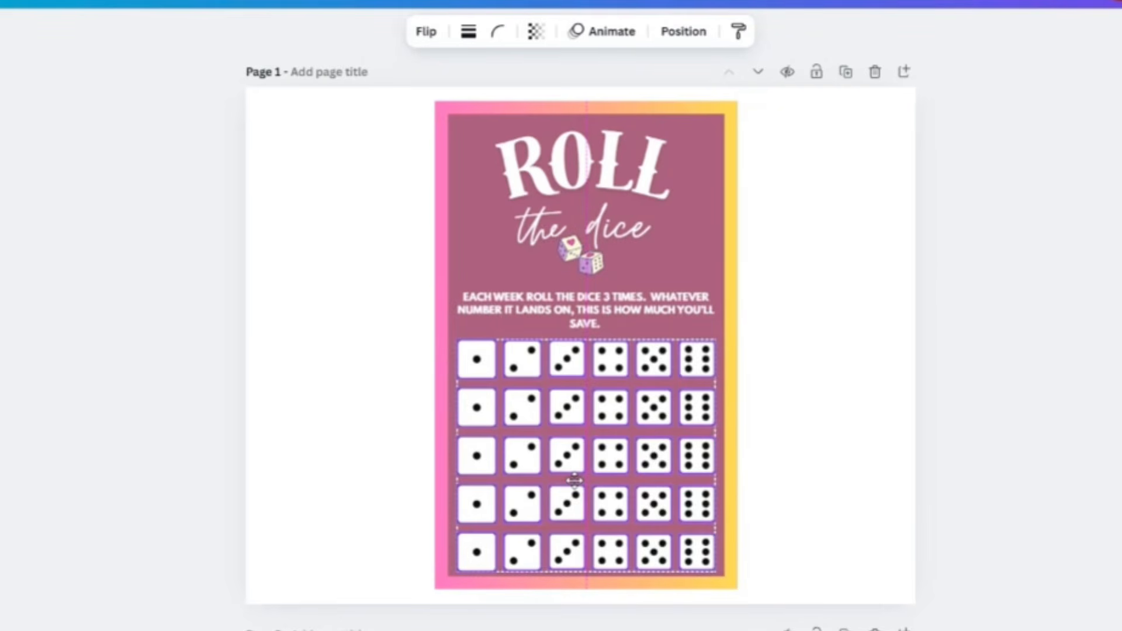
{"action": "left_click_drag", "start_coordinate": [574, 481], "coordinate": [575, 480]}
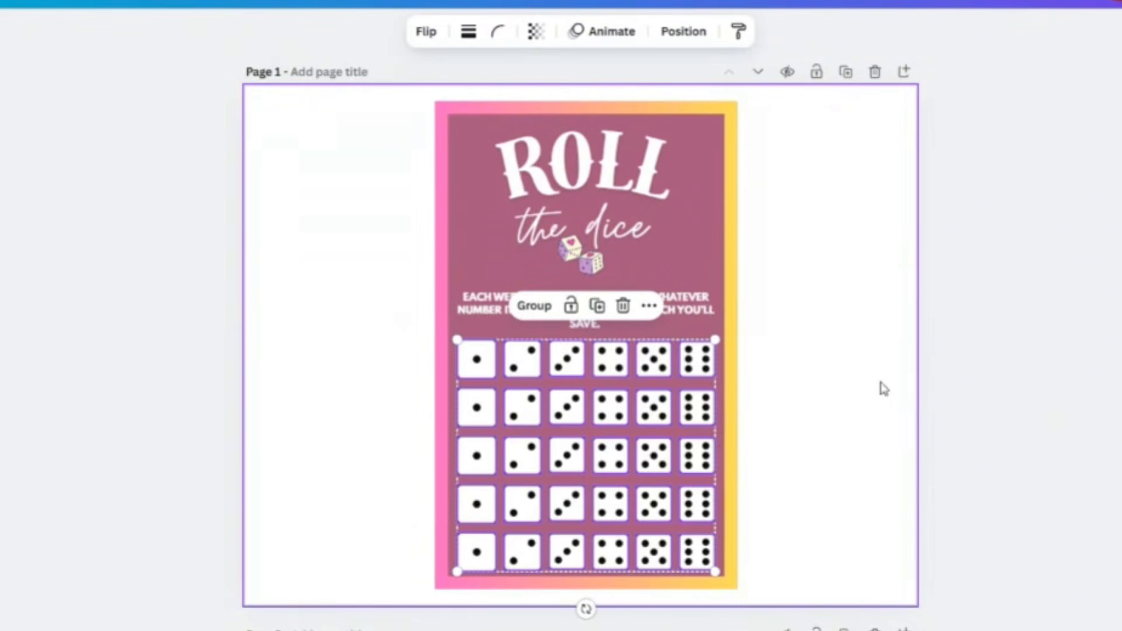
Unlock the gradient-bordered mauve rectangle behind the title and die-face grid
{"action": "left_click", "coordinate": [813, 360]}
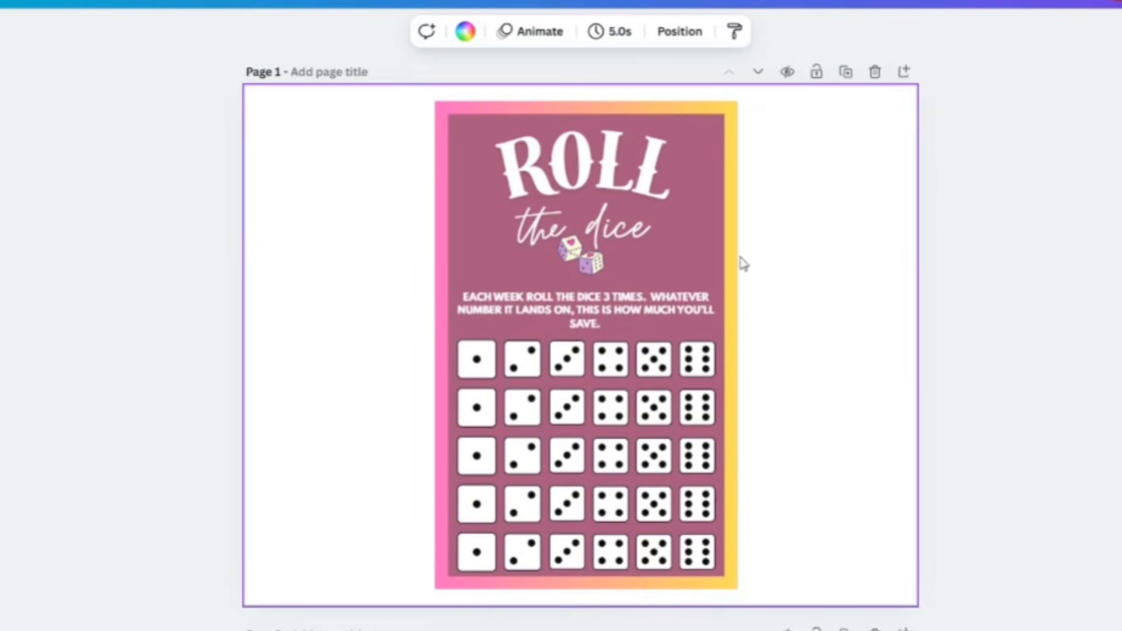
{"action": "left_click", "coordinate": [684, 275]}
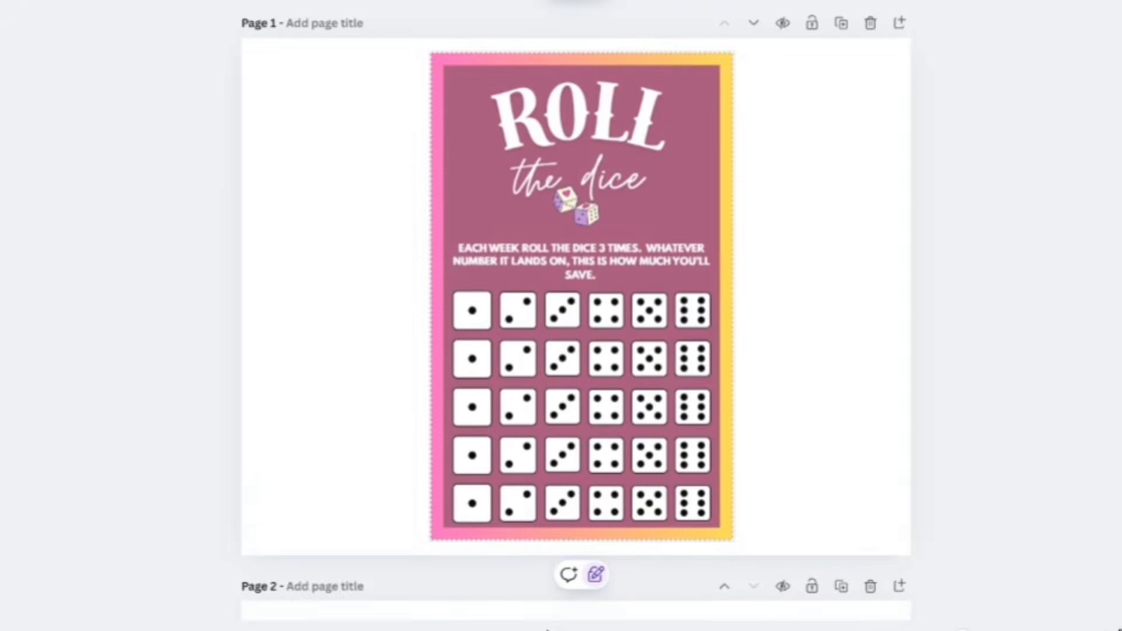
{"action": "left_click", "coordinate": [594, 579]}
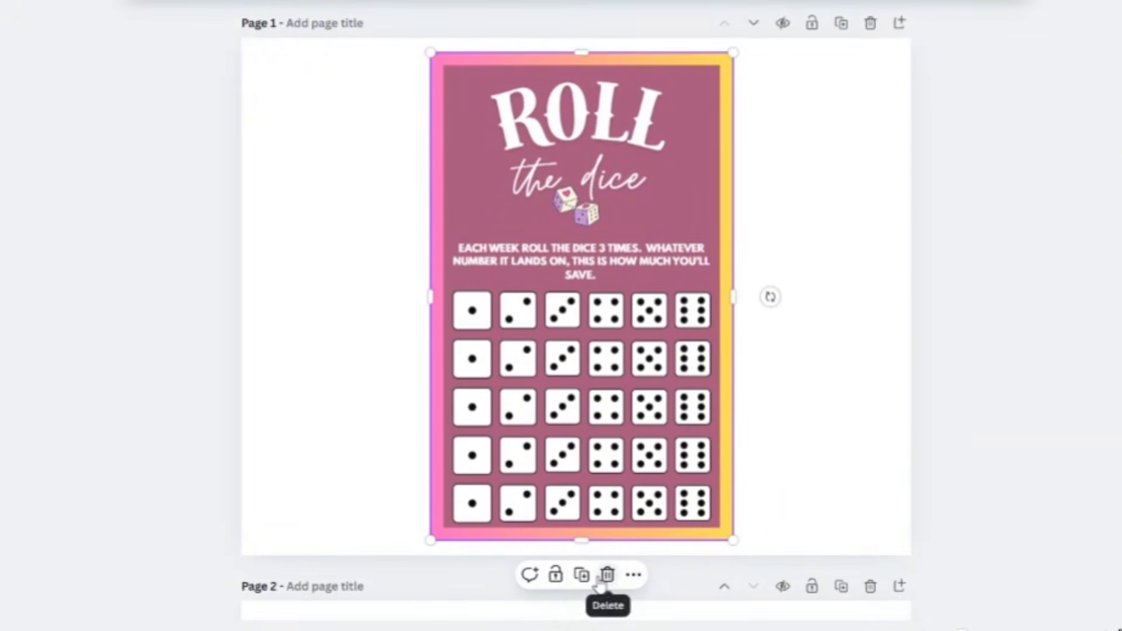
{"action": "left_click", "coordinate": [886, 474]}
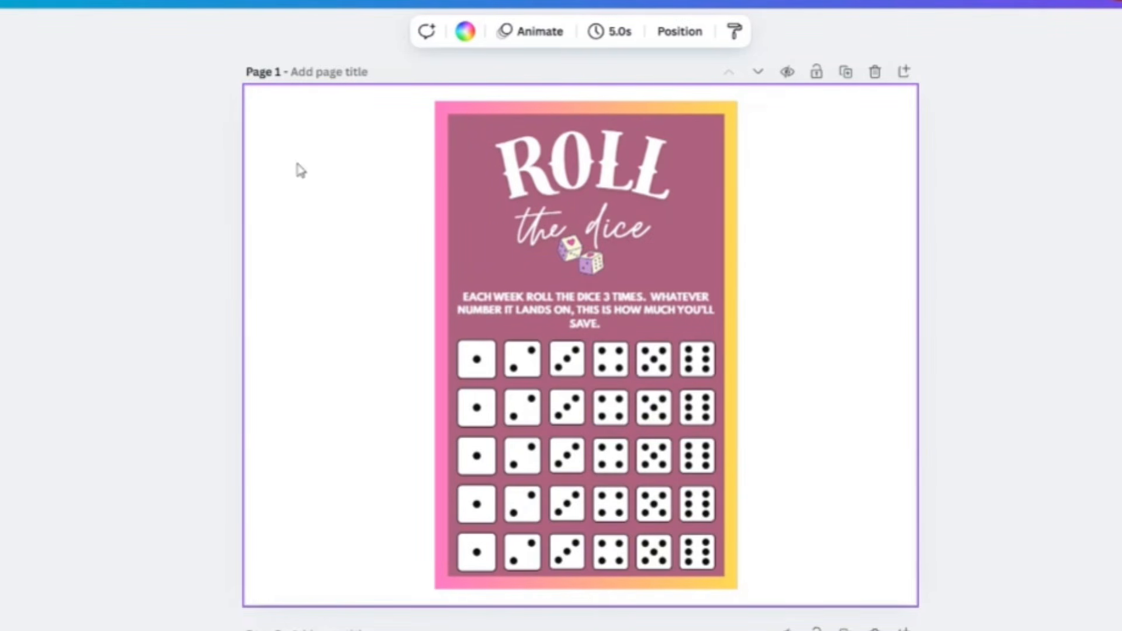
Move the complete dice challenge card to the left half of the page and place a duplicate level beside it on the right half
{"action": "left_click_drag", "start_coordinate": [302, 102], "coordinate": [815, 608]}
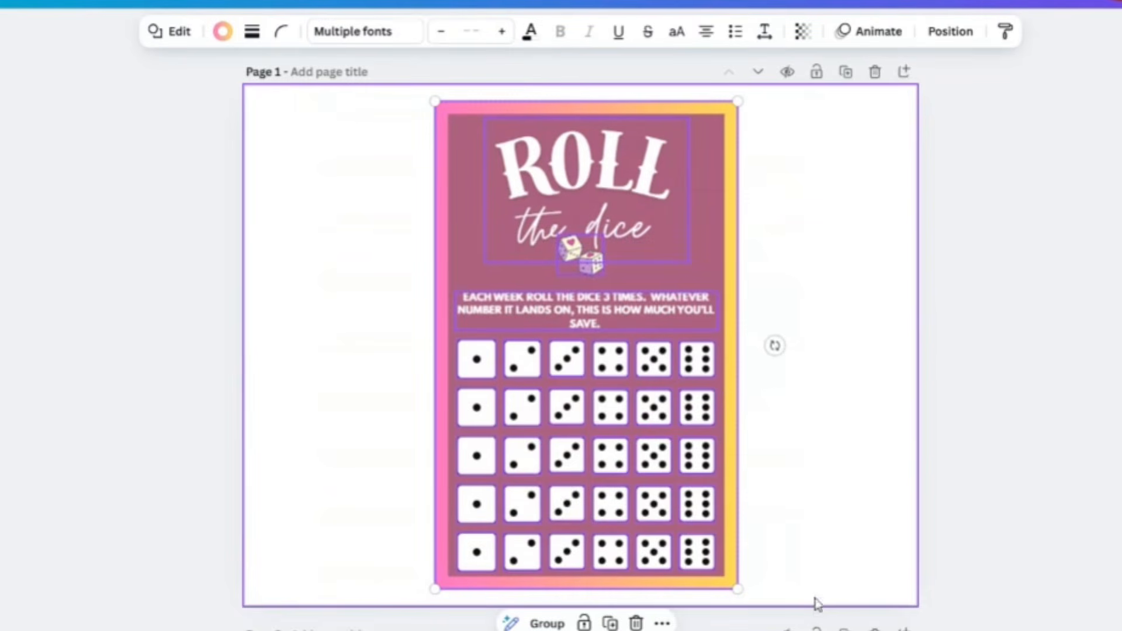
{"action": "left_click_drag", "start_coordinate": [705, 264], "coordinate": [539, 259]}
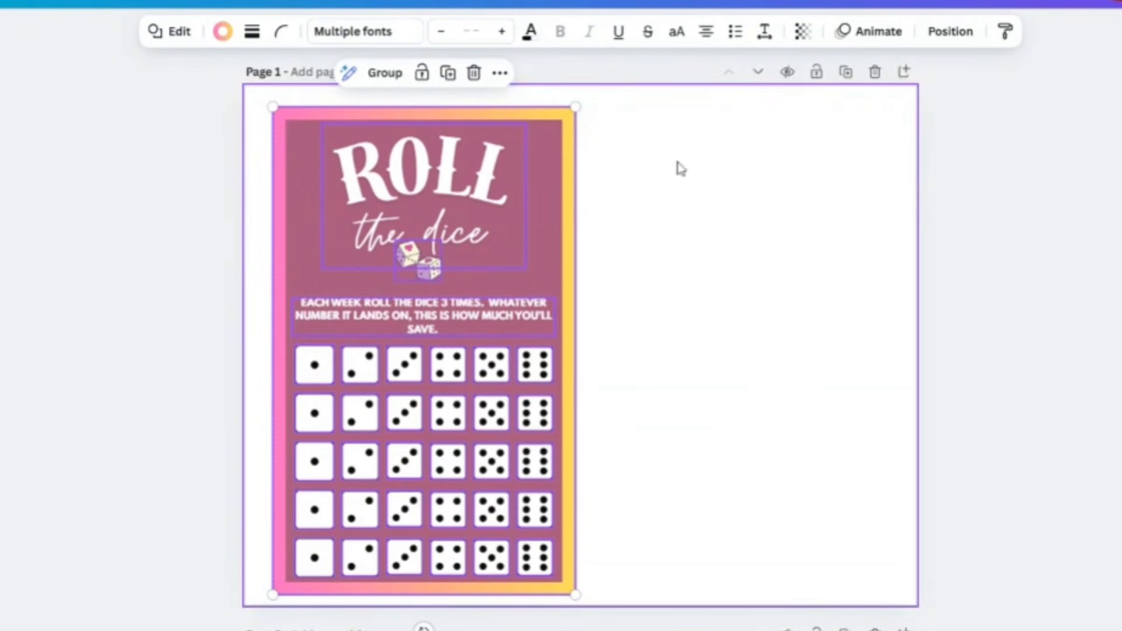
{"action": "left_click", "coordinate": [449, 74]}
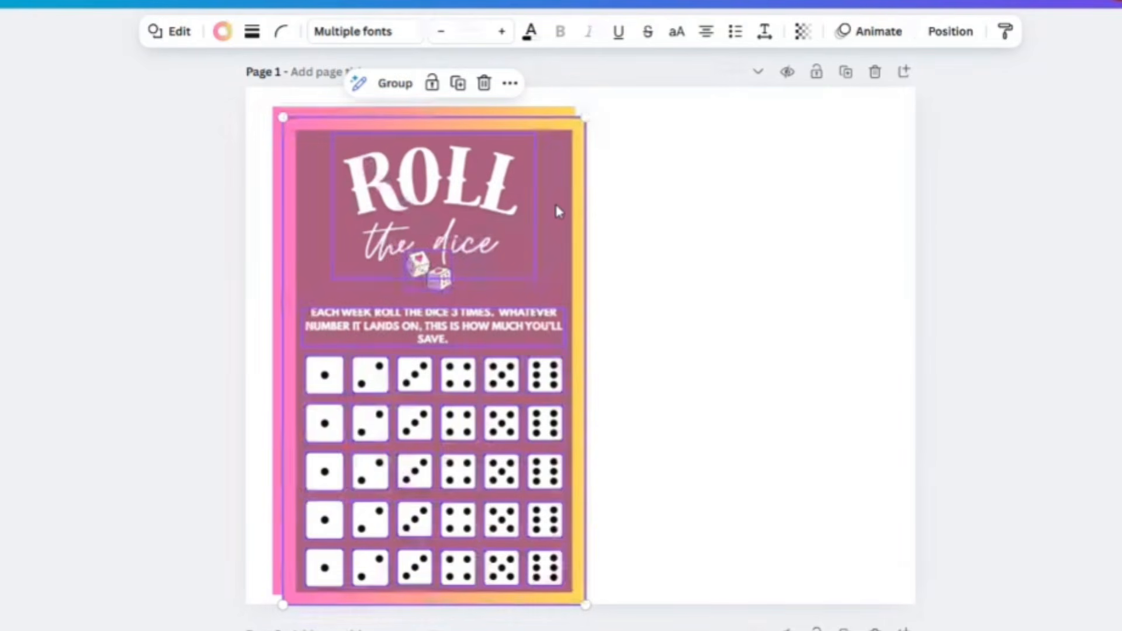
{"action": "left_click_drag", "start_coordinate": [556, 211], "coordinate": [867, 197]}
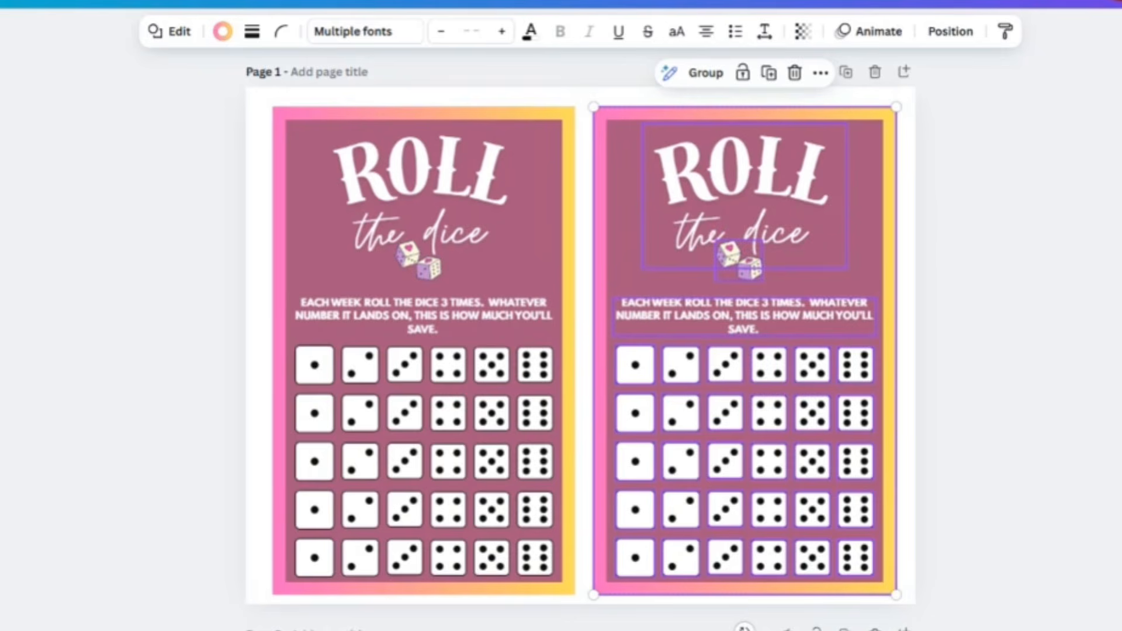
{"action": "left_click", "coordinate": [1067, 344]}
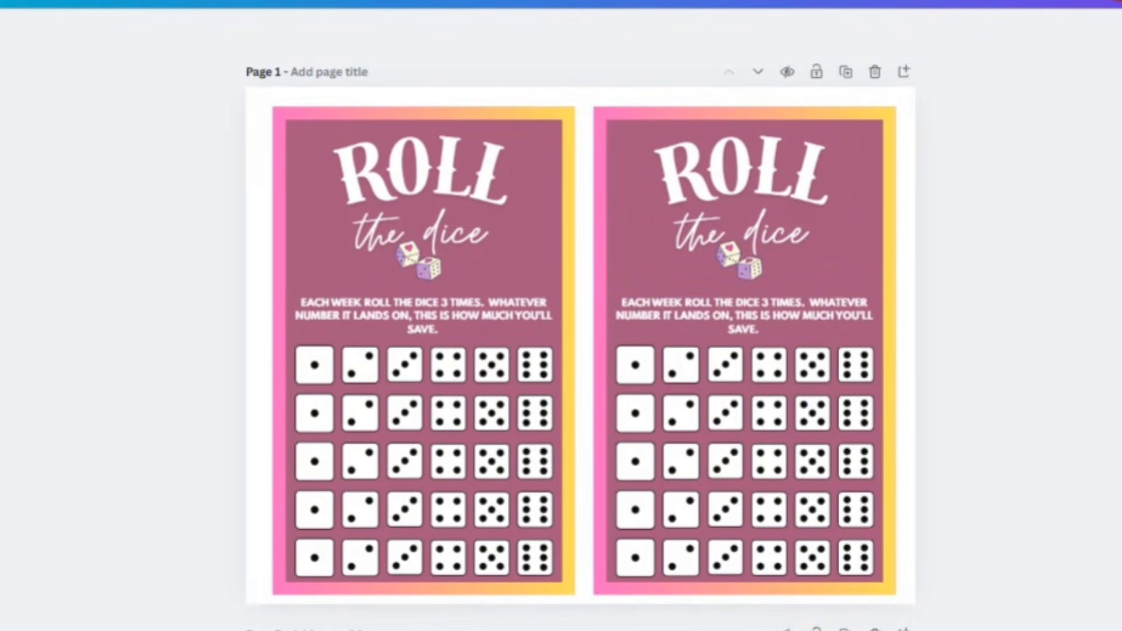